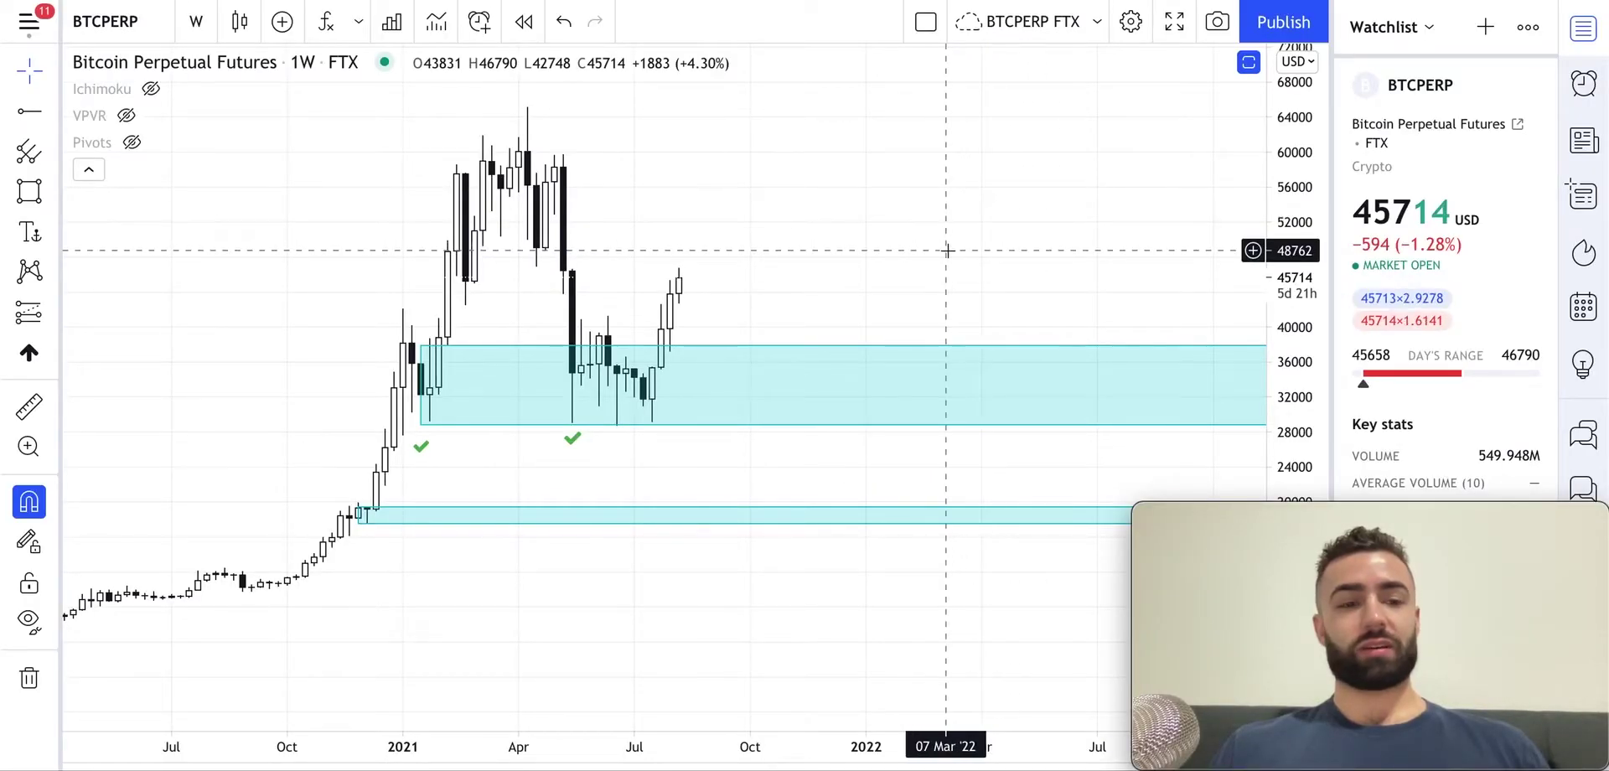
{"action": "mouse_move", "coordinate": [944, 248]}
{"action": "left_mouse_down"}
{"action": "mouse_move", "coordinate": [982, 241]}
{"action": "mouse_move", "coordinate": [930, 239]}
{"action": "left_mouse_up"}
{"action": "scroll", "coordinate": [981, 238], "scroll_direction": "right", "scroll_amount": 3}
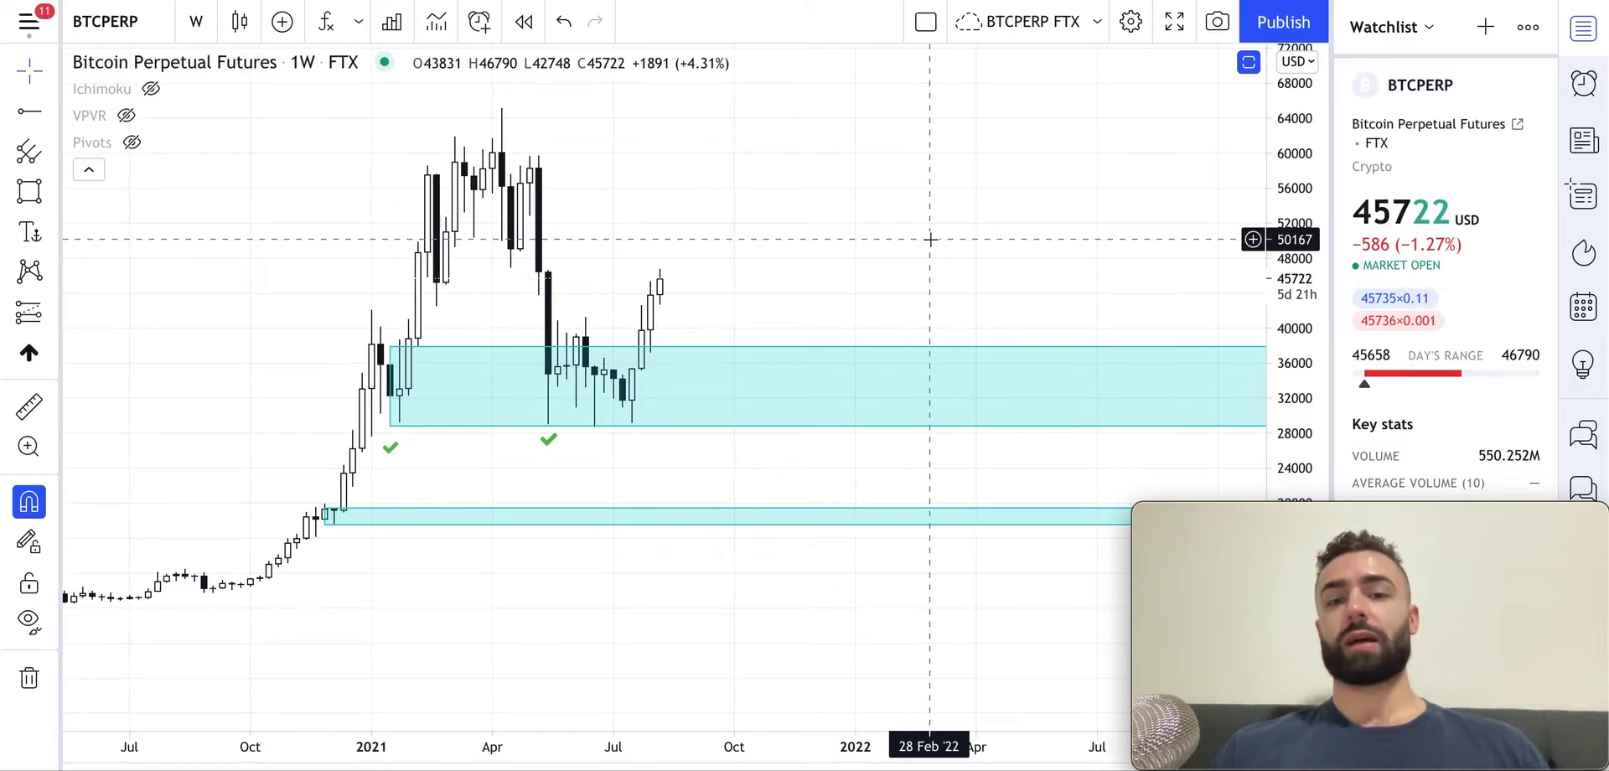
{"action": "scroll", "coordinate": [931, 239], "scroll_direction": "right", "scroll_amount": 2}
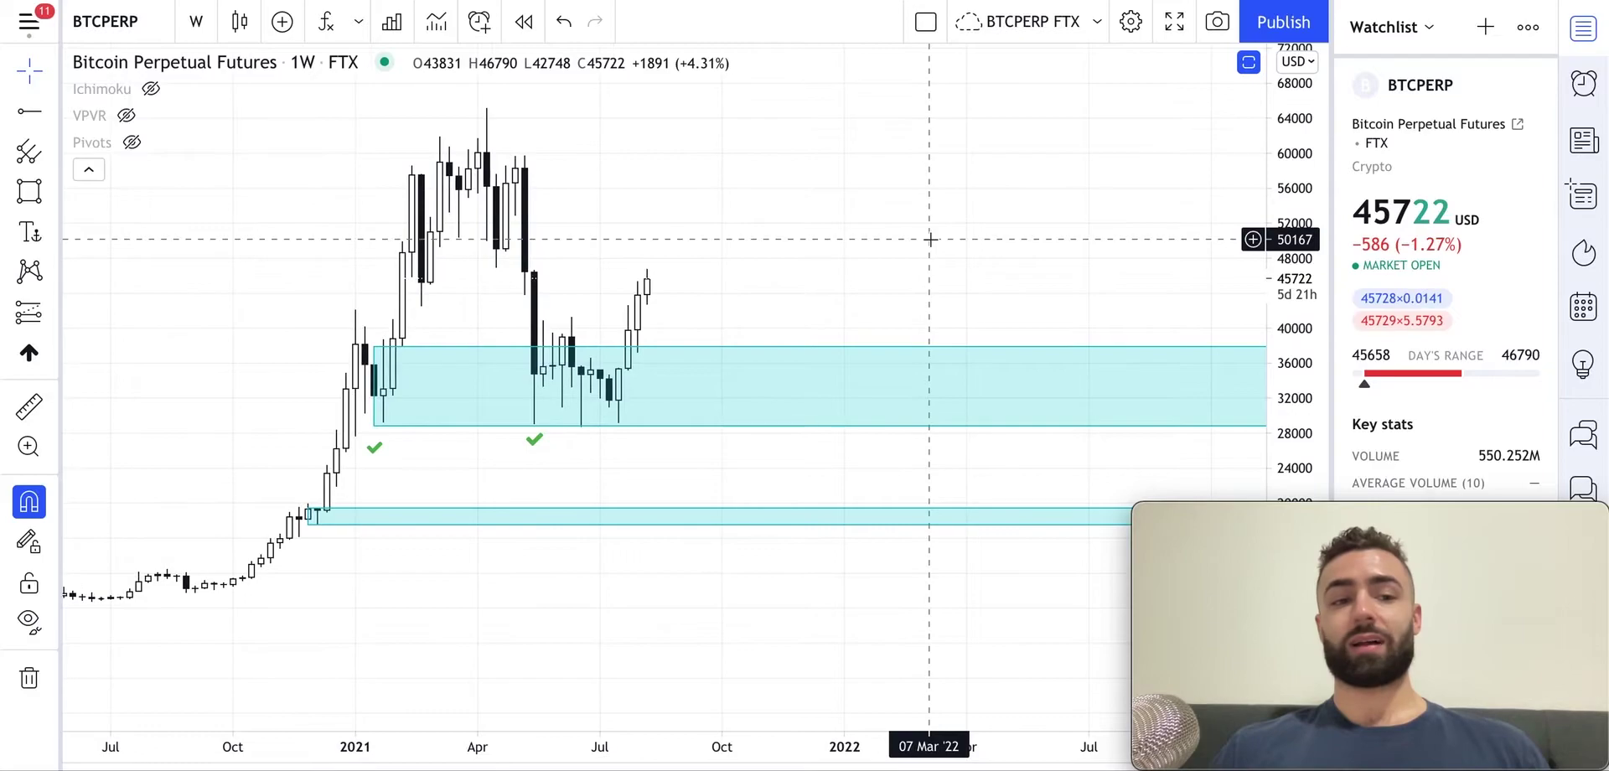
{"action": "scroll", "coordinate": [940, 215], "scroll_direction": "down", "scroll_amount": 3}
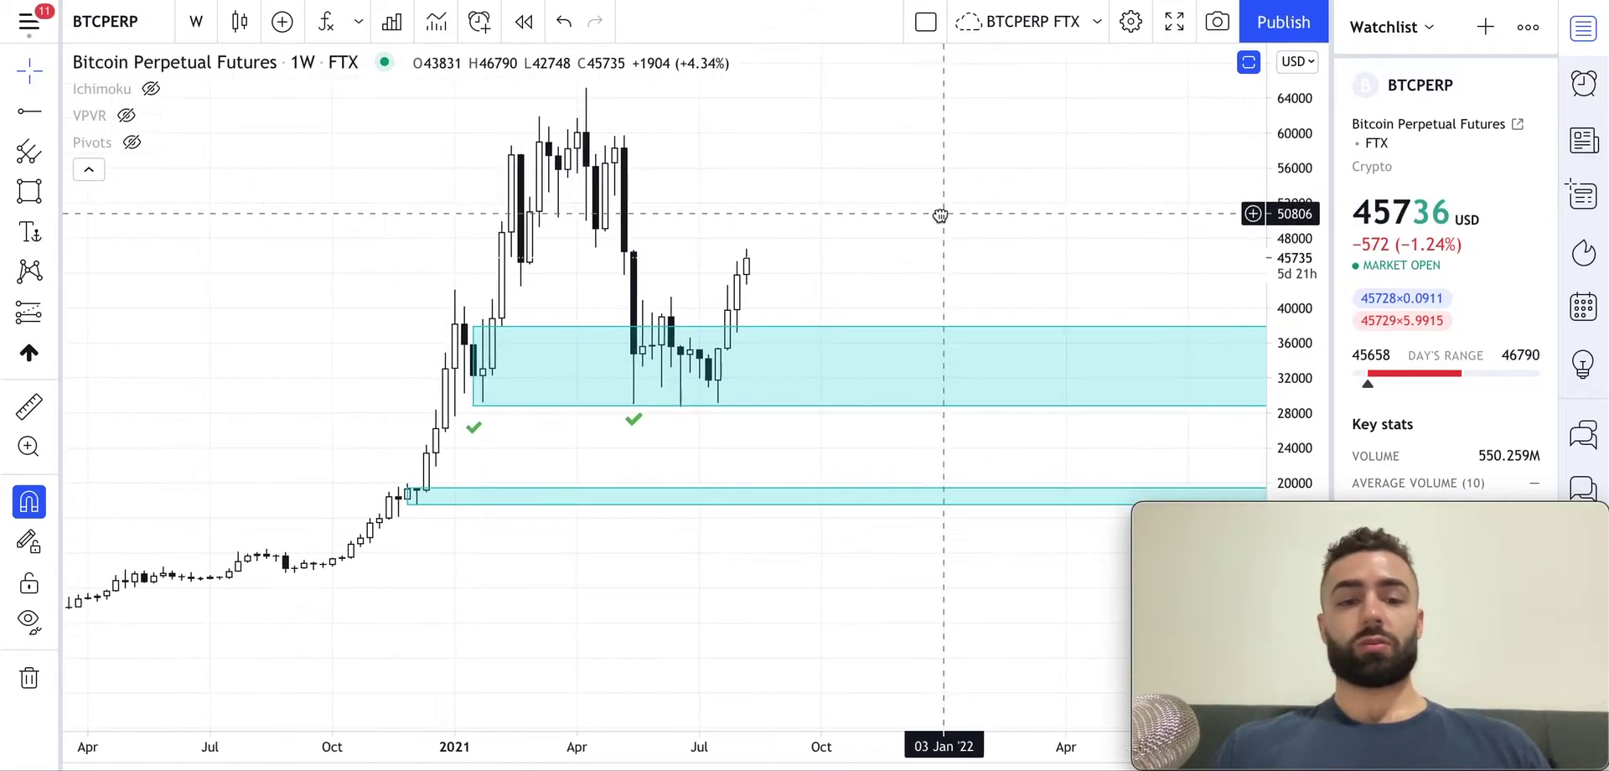
{"action": "scroll", "coordinate": [909, 236], "scroll_direction": "up", "scroll_amount": 3}
{"action": "scroll", "coordinate": [909, 236], "scroll_direction": "up", "scroll_amount": 1}
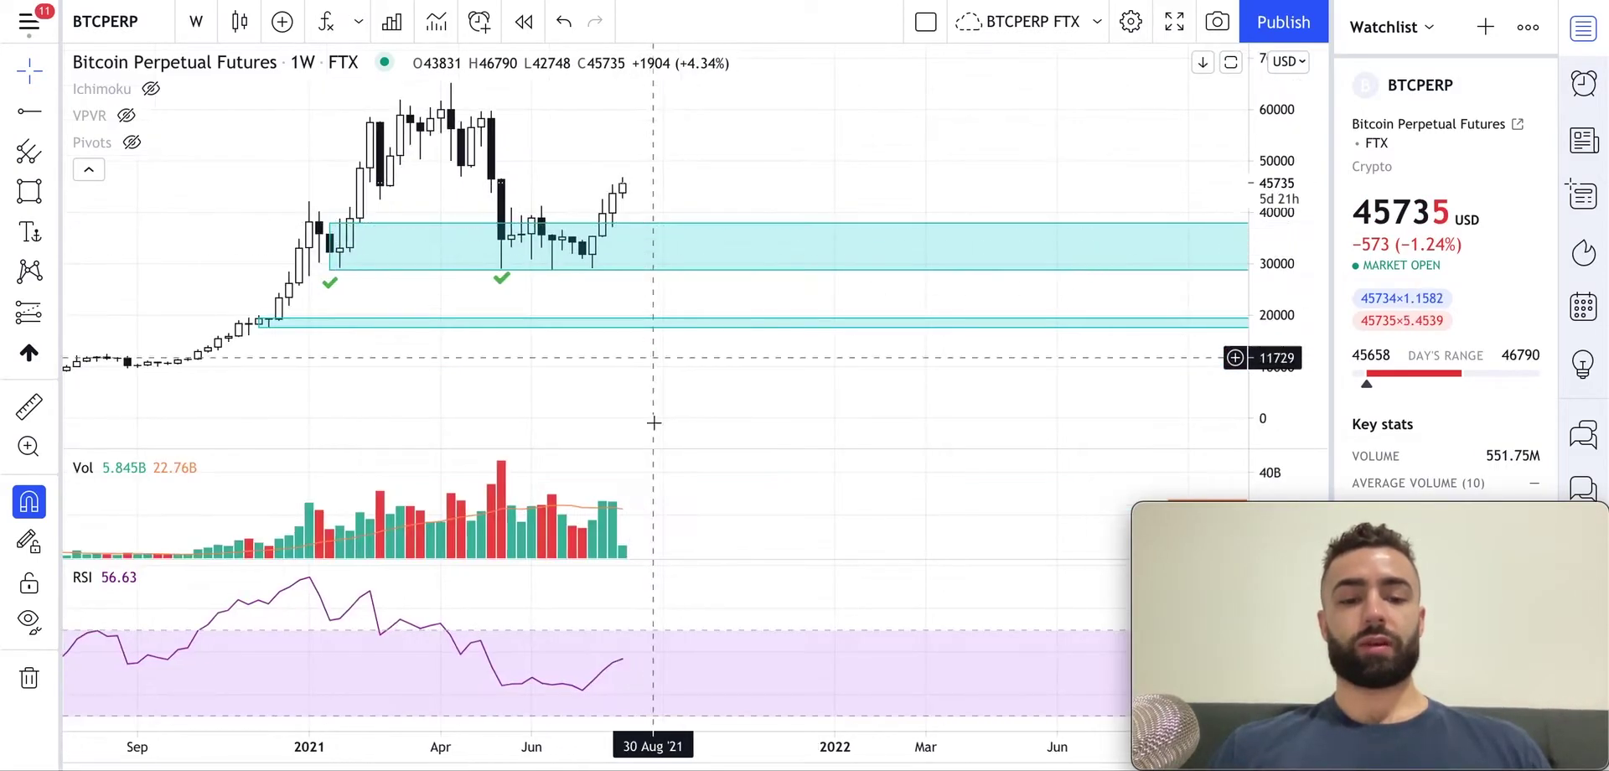
Examine the weekly volume in an enlarged pane and return to a full-size price chart
{"action": "double_click", "coordinate": [628, 492]}
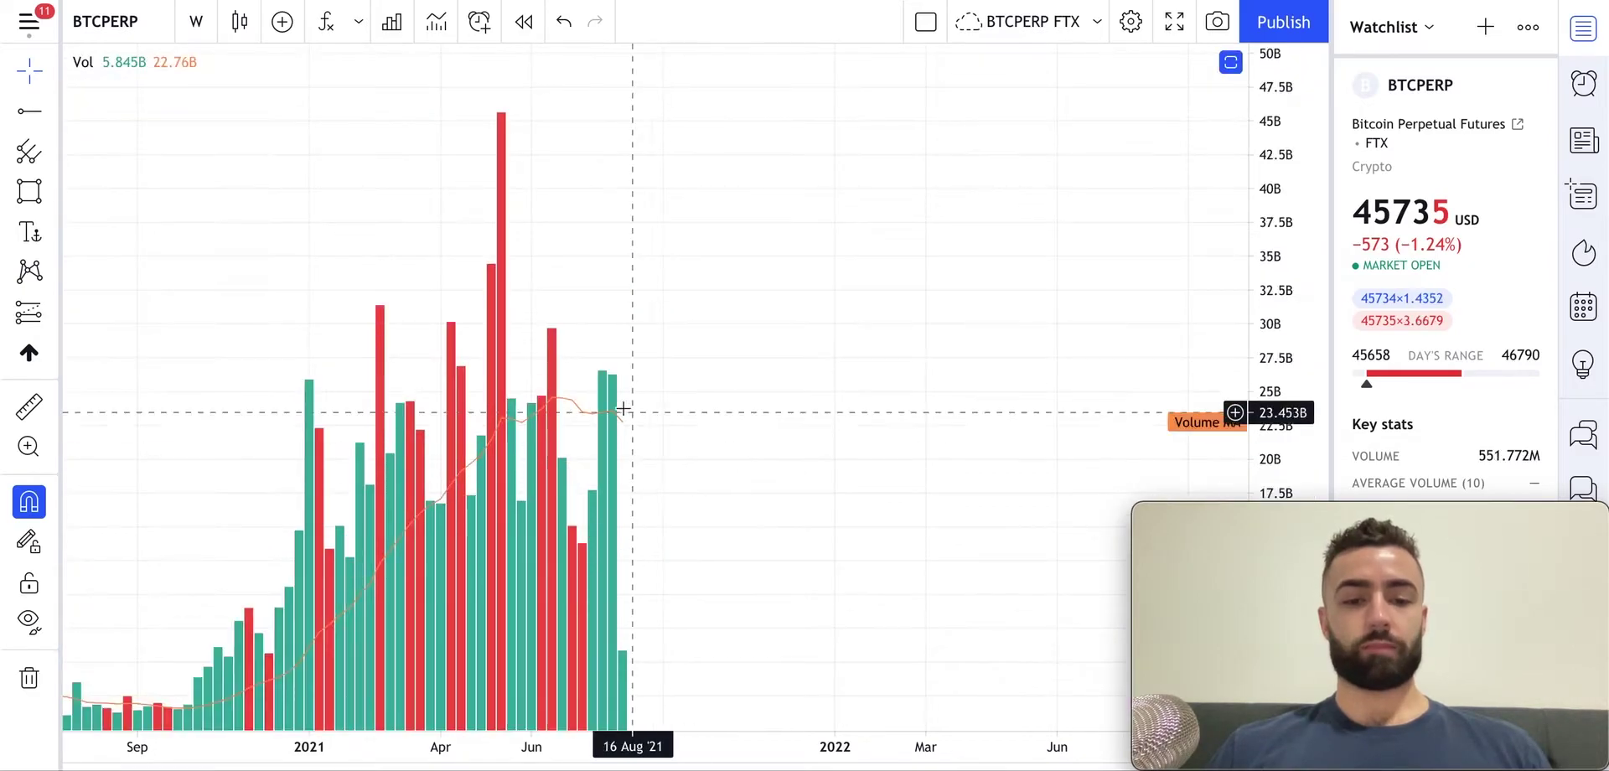
{"action": "double_click", "coordinate": [657, 383]}
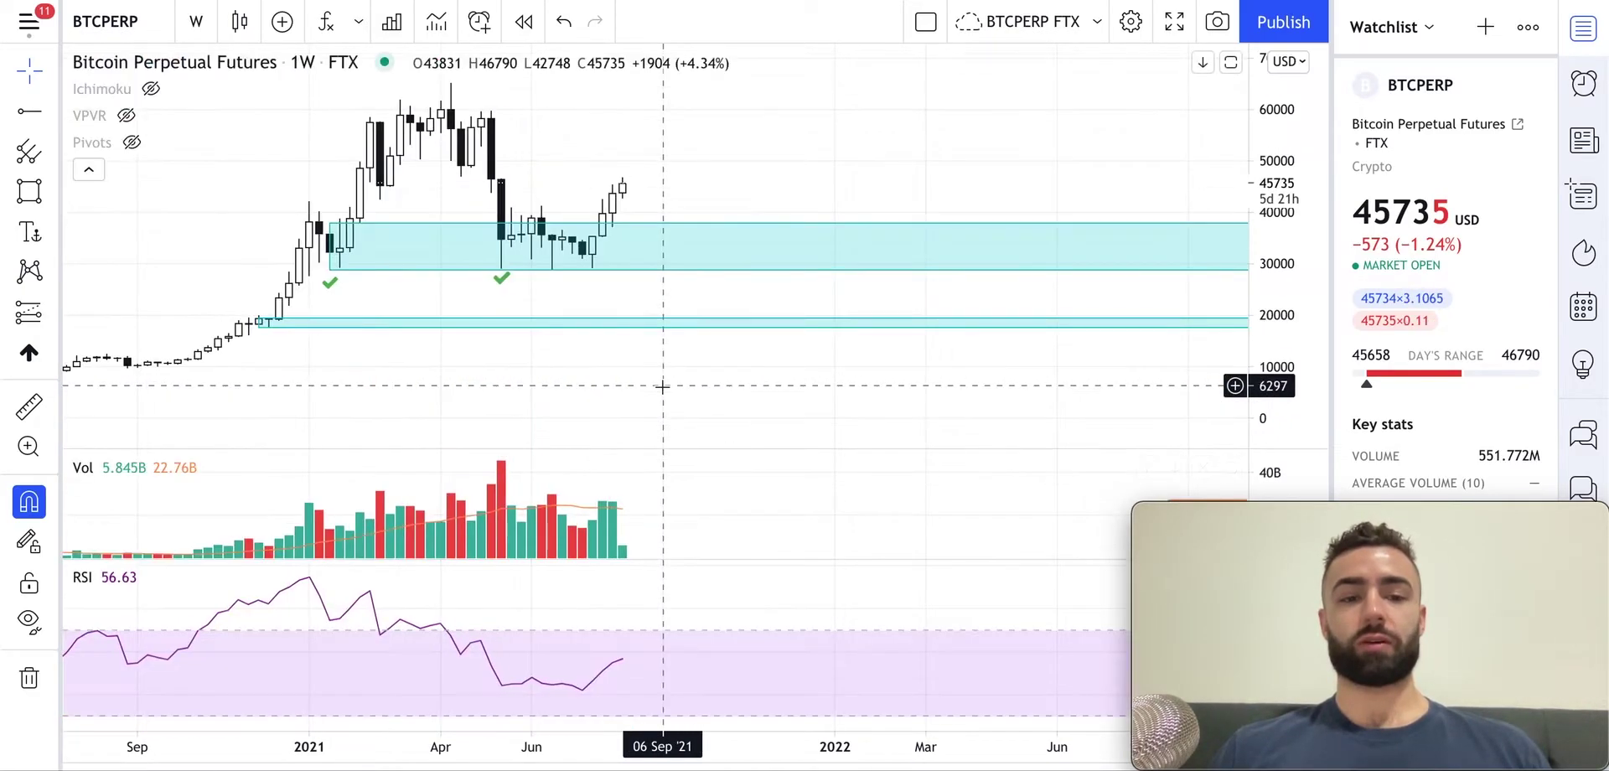
{"action": "double_click", "coordinate": [712, 163]}
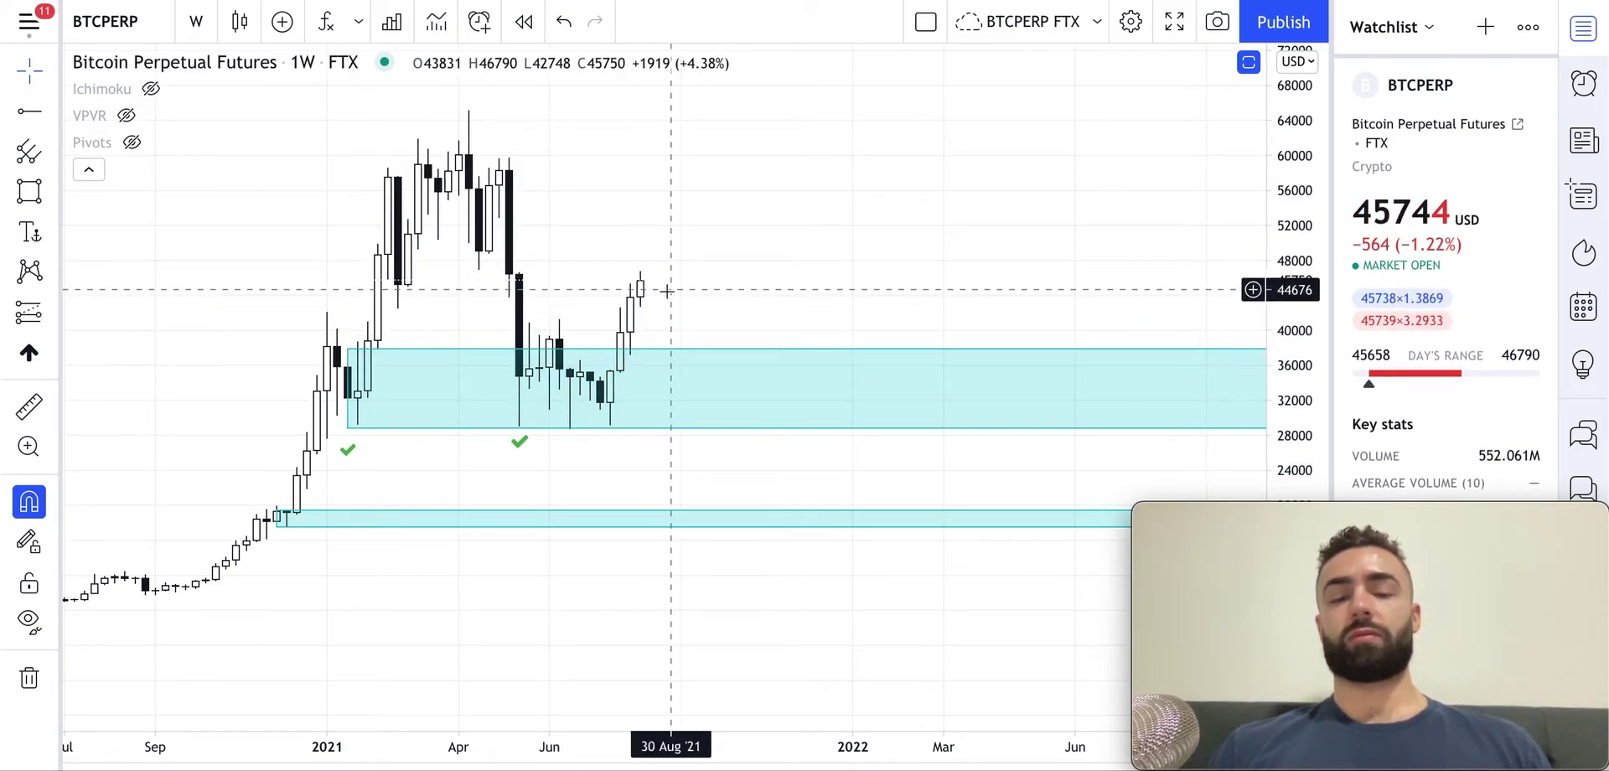
Measure the price rise from the 19 Jul '21 candle's low to the 09 Aug '21 candle's high, and clear the measurement
{"action": "left_click", "coordinate": [29, 407]}
{"action": "left_click", "coordinate": [620, 425]}
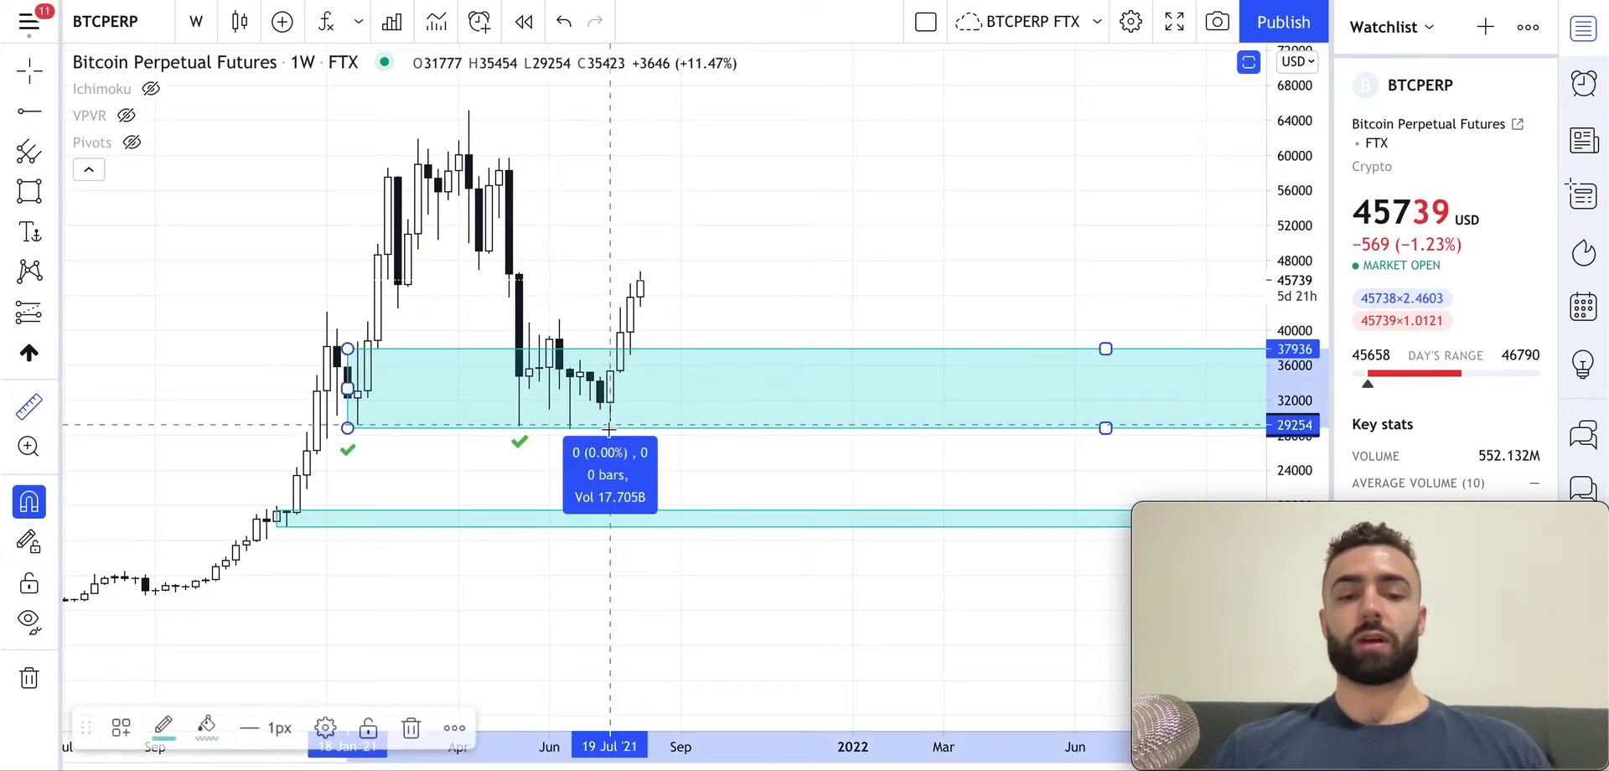
{"action": "left_click", "coordinate": [640, 272]}
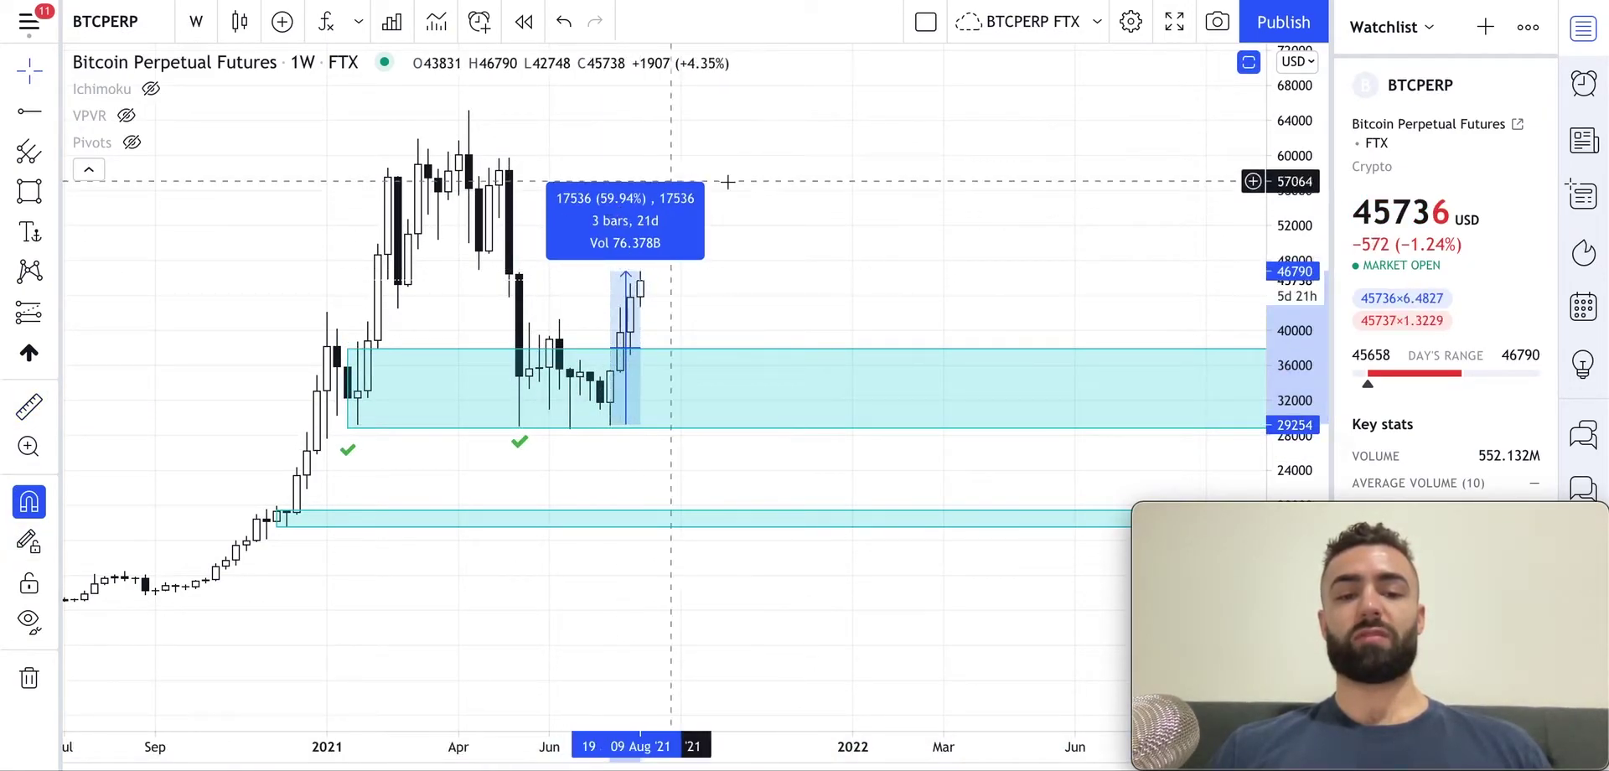
{"action": "left_click", "coordinate": [812, 166]}
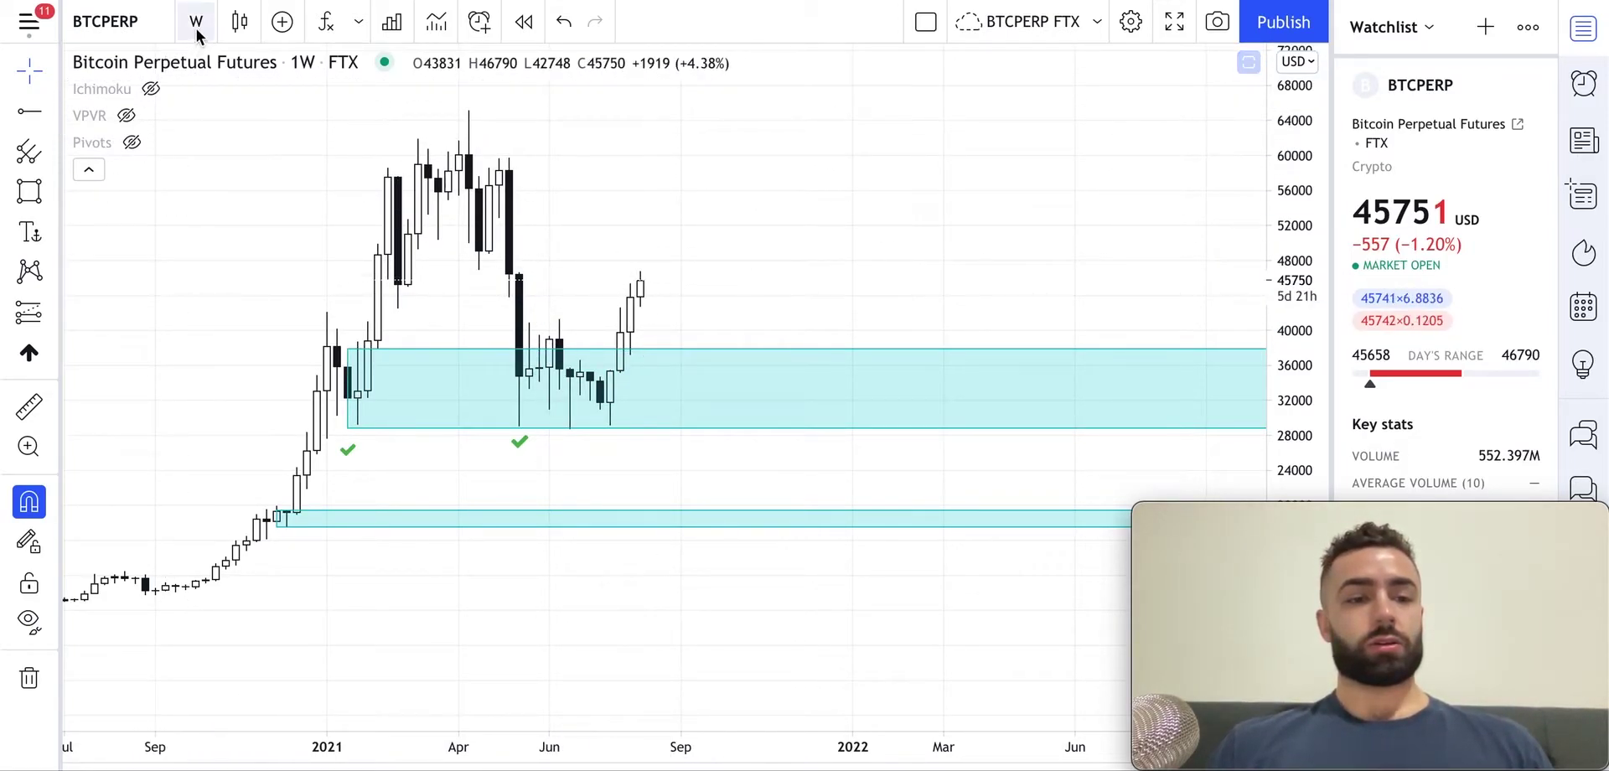
Show the hidden Pivots indicator on the weekly chart
{"action": "left_click", "coordinate": [131, 143]}
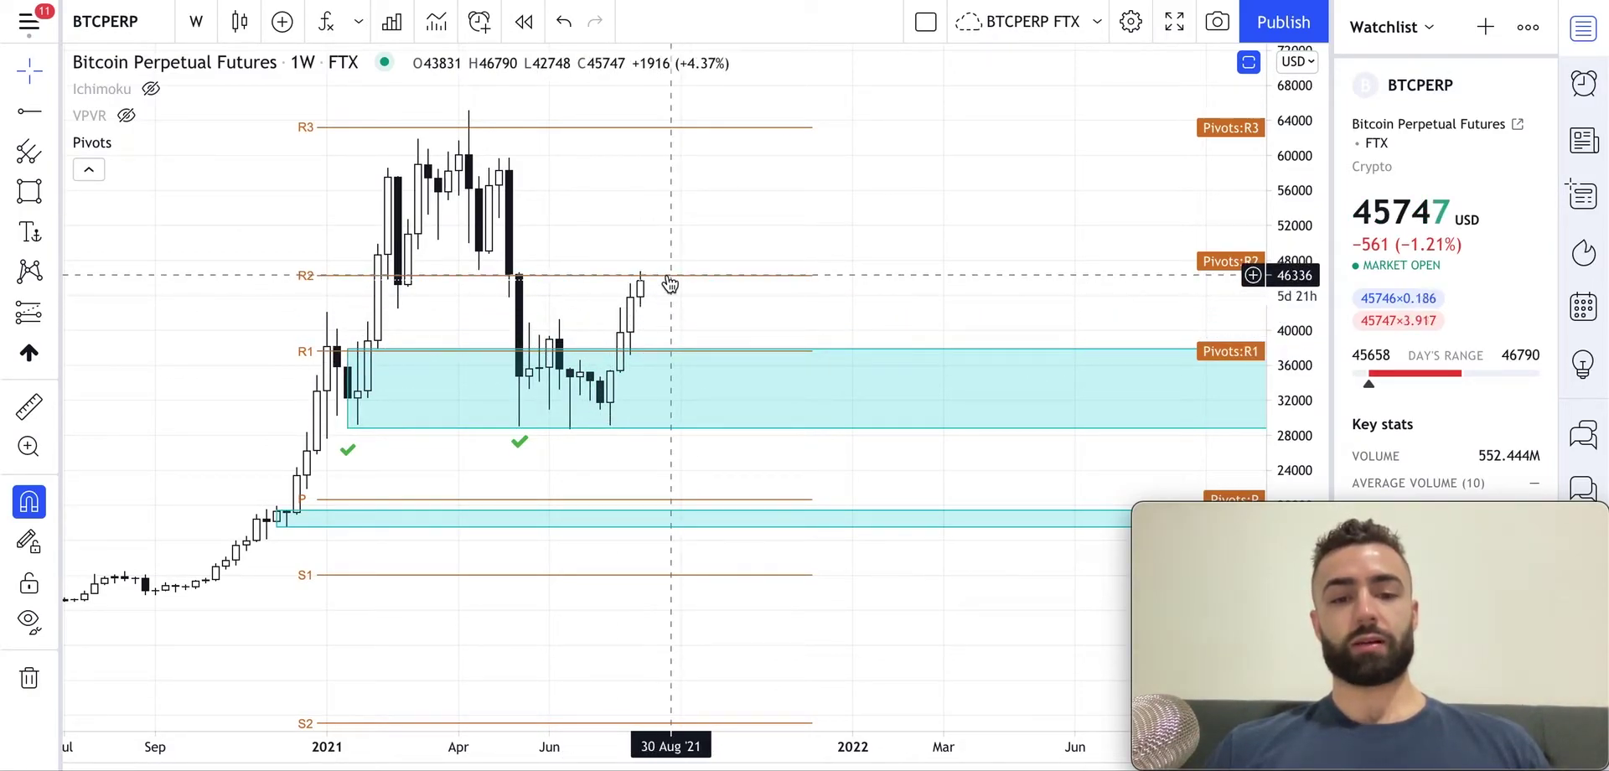
{"action": "scroll", "coordinate": [547, 252], "scroll_direction": "up", "scroll_amount": 5}
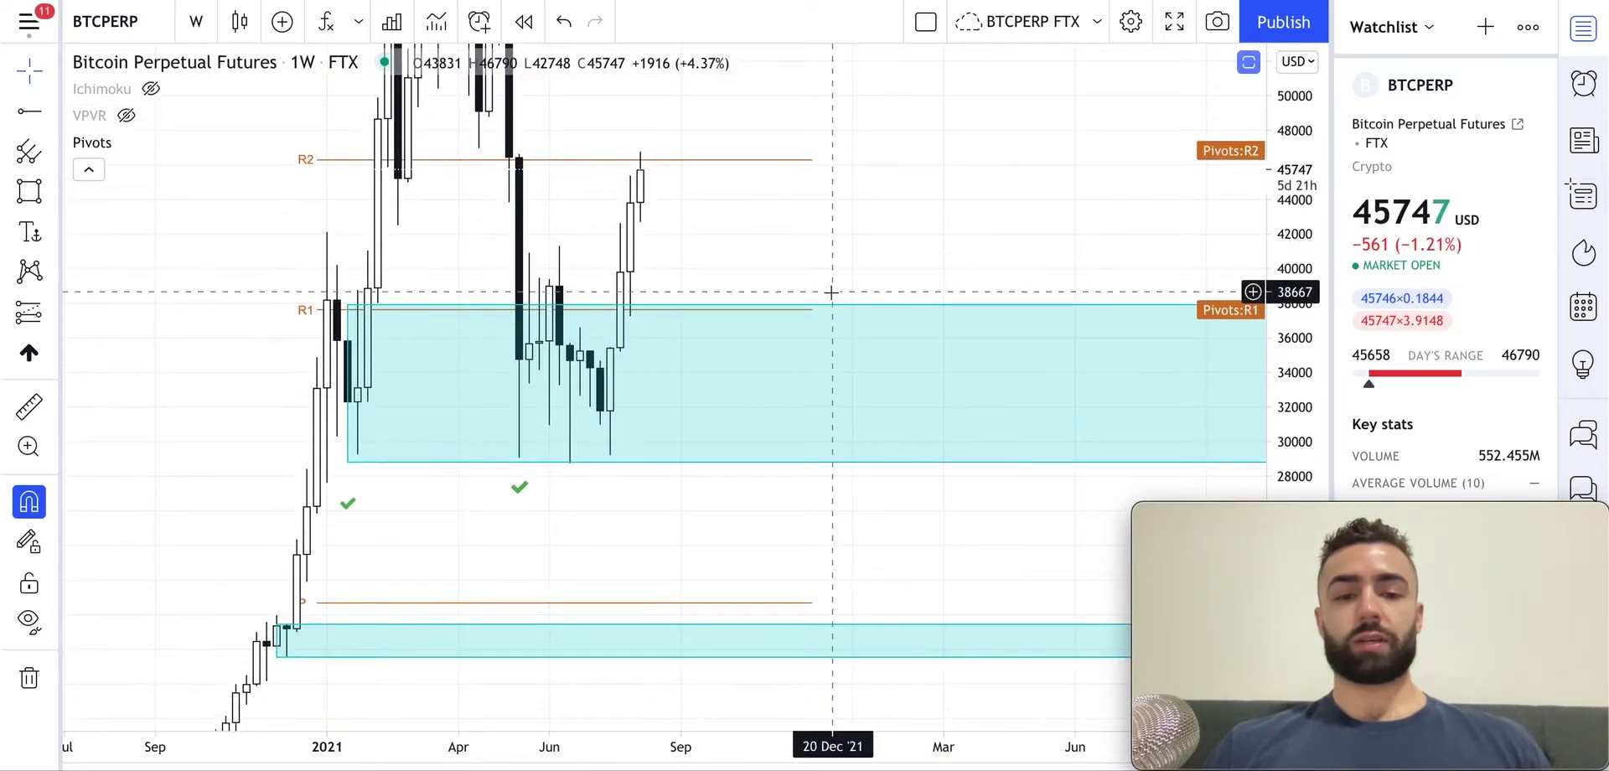
{"action": "left_click_drag", "start_coordinate": [419, 231], "coordinate": [1005, 341]}
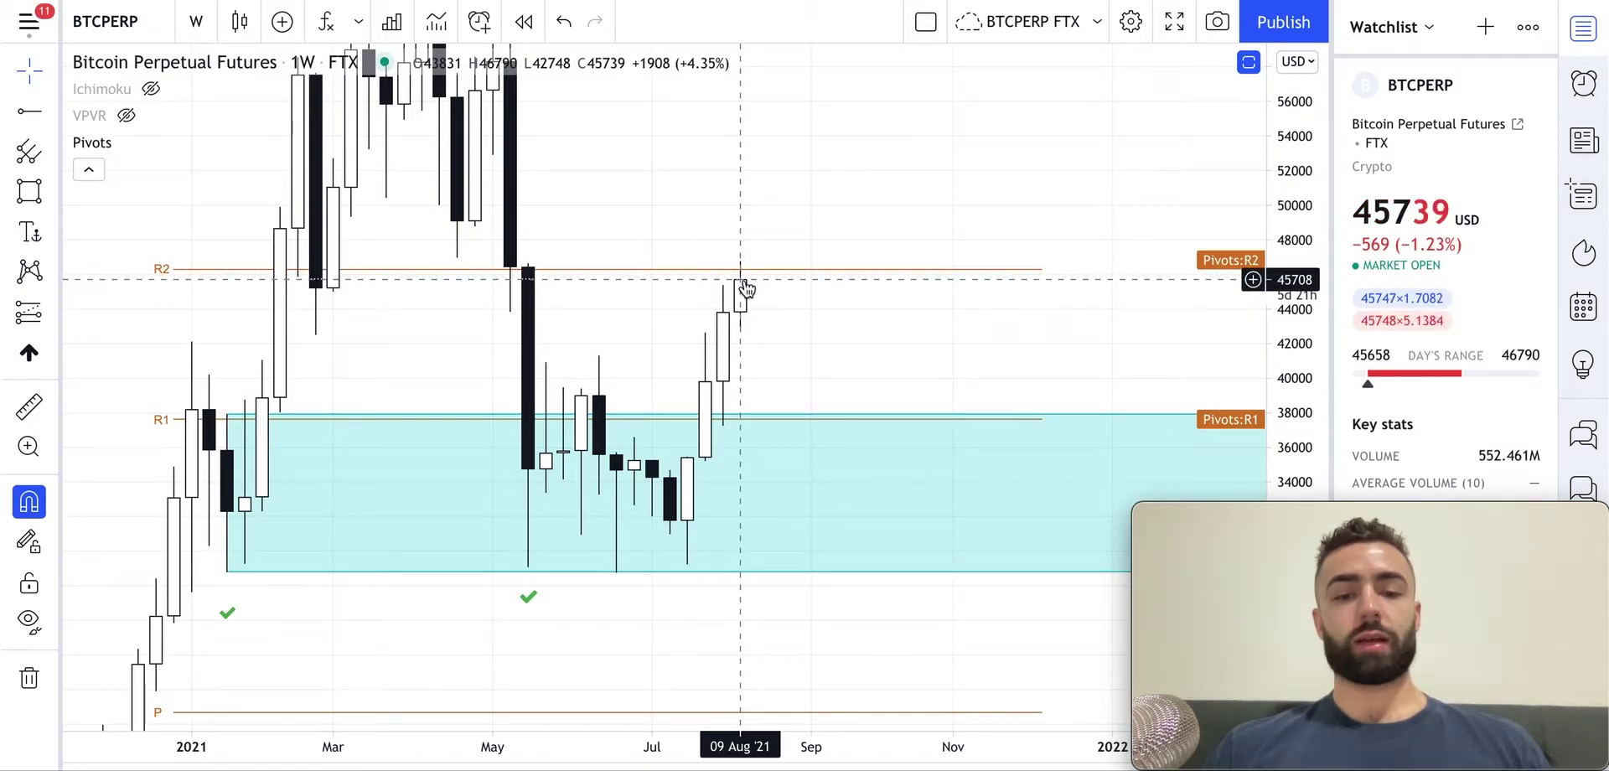
Measure the distance from the R2 pivot line down to the current price, and clear the measurement
{"action": "left_click", "coordinate": [812, 271]}
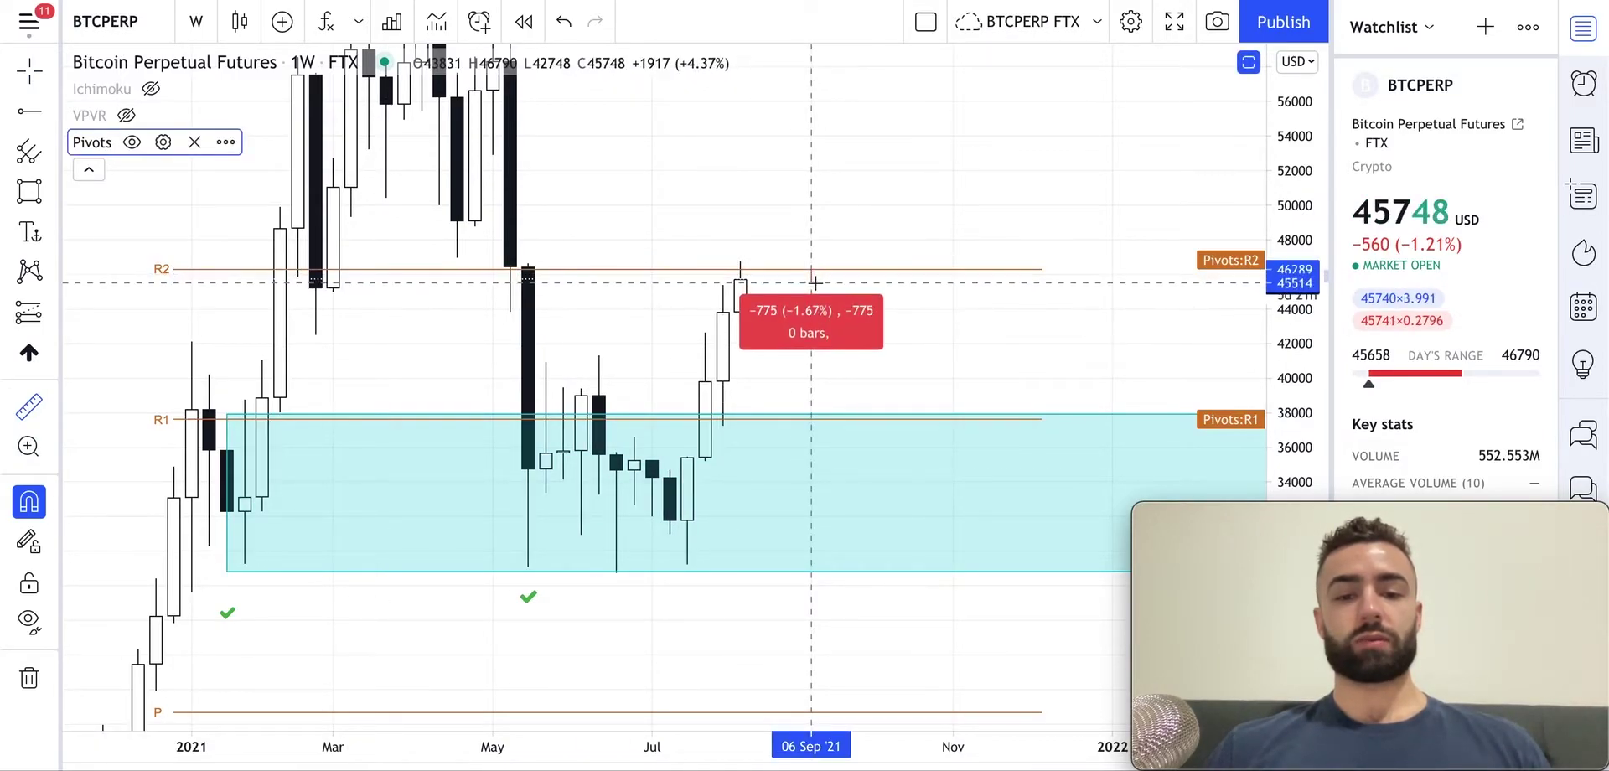
{"action": "left_click", "coordinate": [815, 280]}
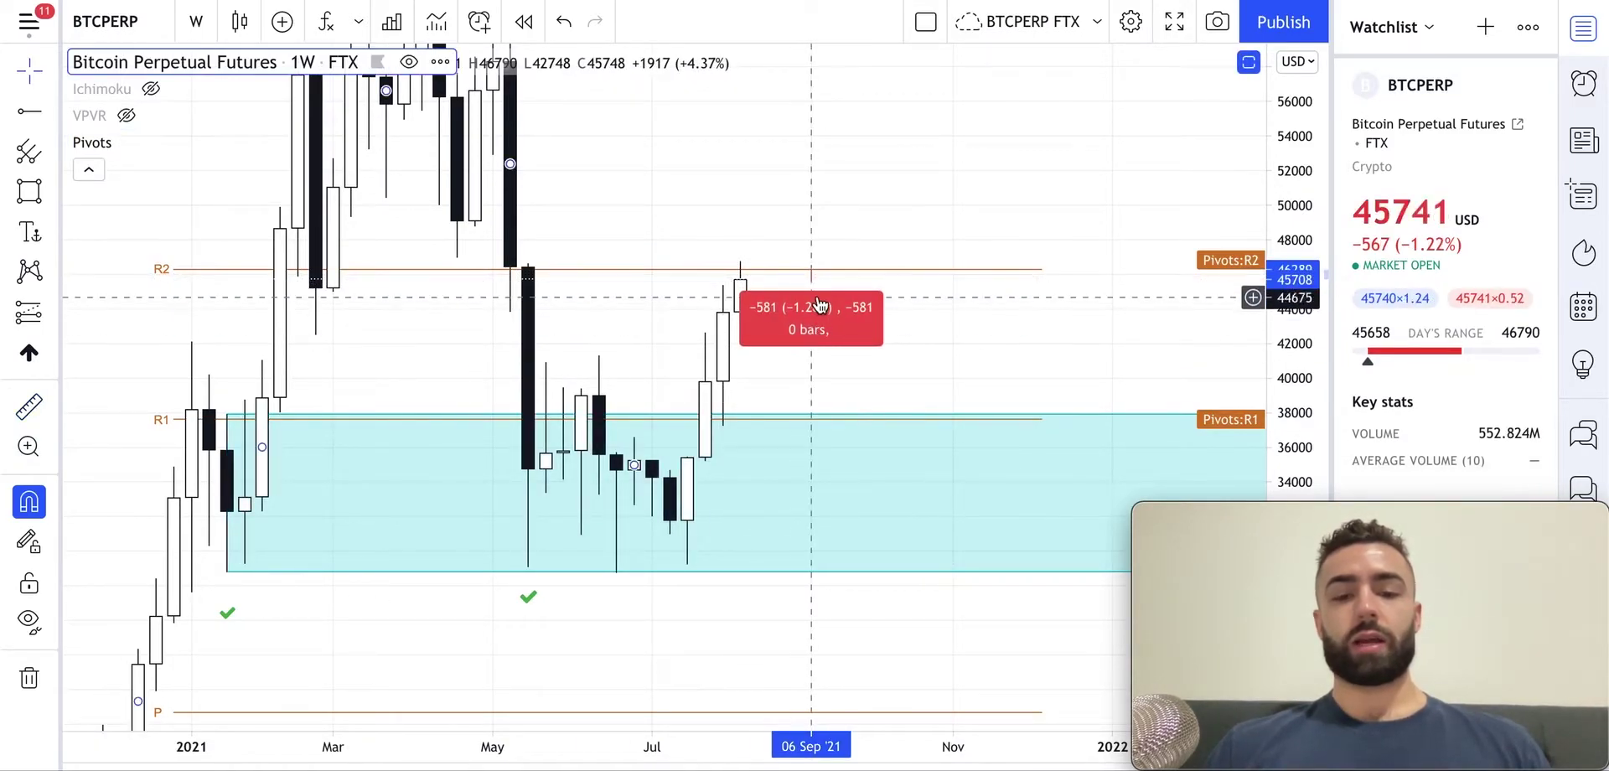
{"action": "left_click", "coordinate": [847, 399]}
Switch the chart interval to 3 days
{"action": "left_click_drag", "start_coordinate": [1296, 136], "coordinate": [1288, 369]}
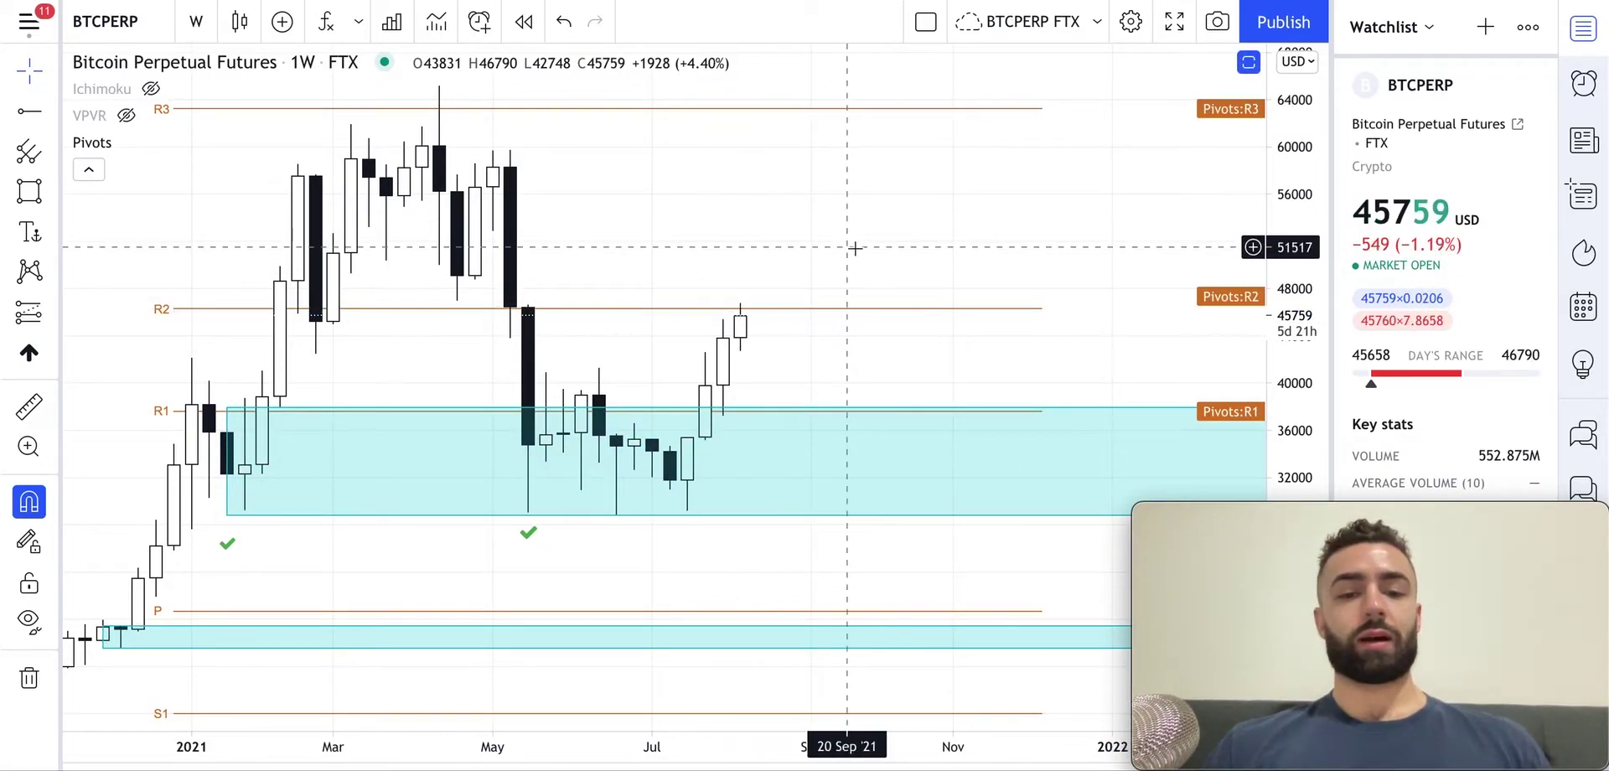
{"action": "scroll", "coordinate": [854, 247], "scroll_direction": "down", "scroll_amount": 3}
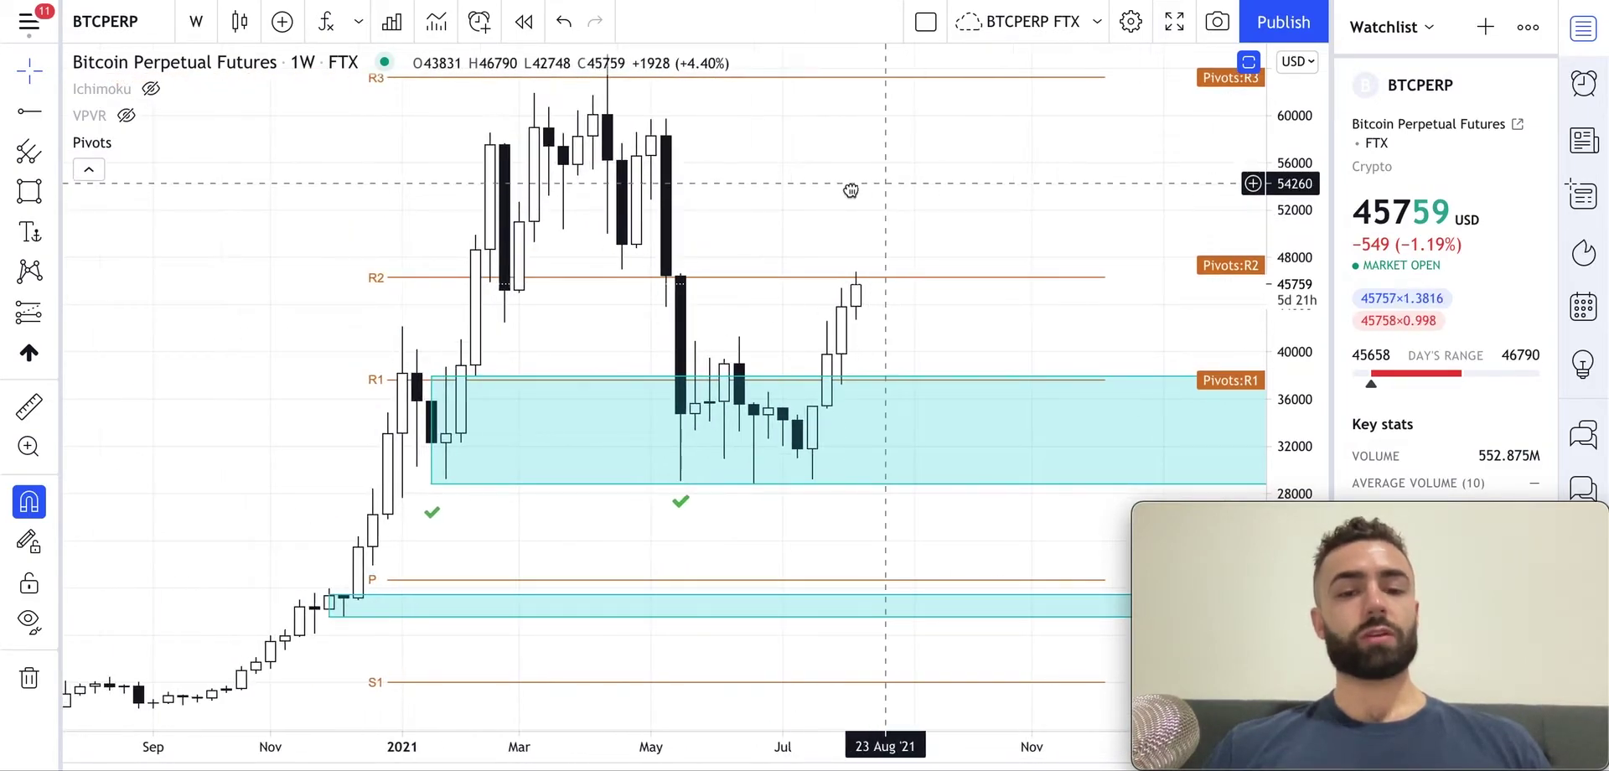
{"action": "scroll", "coordinate": [862, 205], "scroll_direction": "right", "scroll_amount": 3}
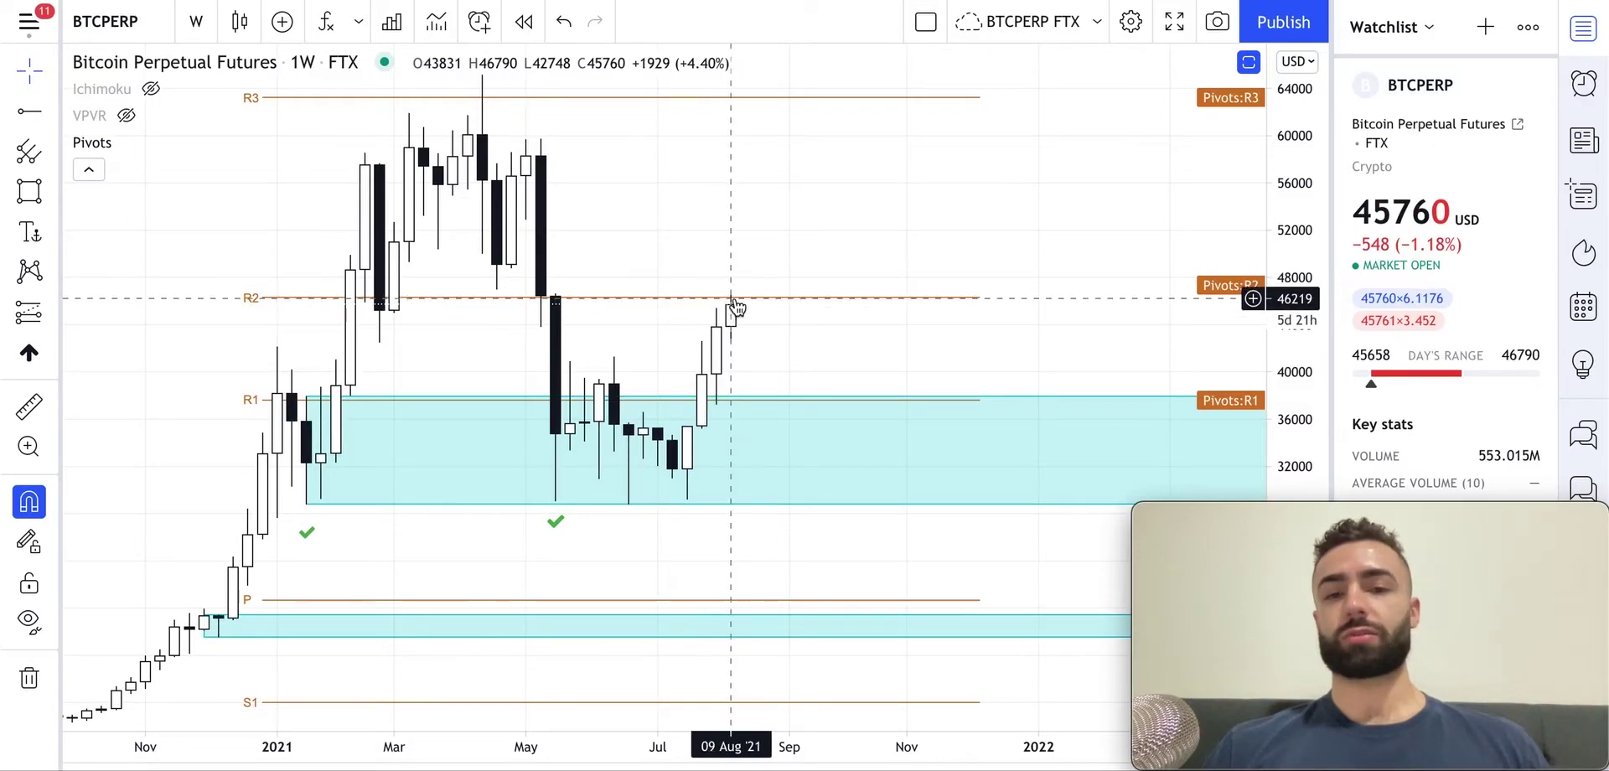
{"action": "left_click", "coordinate": [198, 25]}
{"action": "scroll", "coordinate": [228, 626], "scroll_direction": "down", "scroll_amount": 5}
{"action": "left_click", "coordinate": [263, 682]}
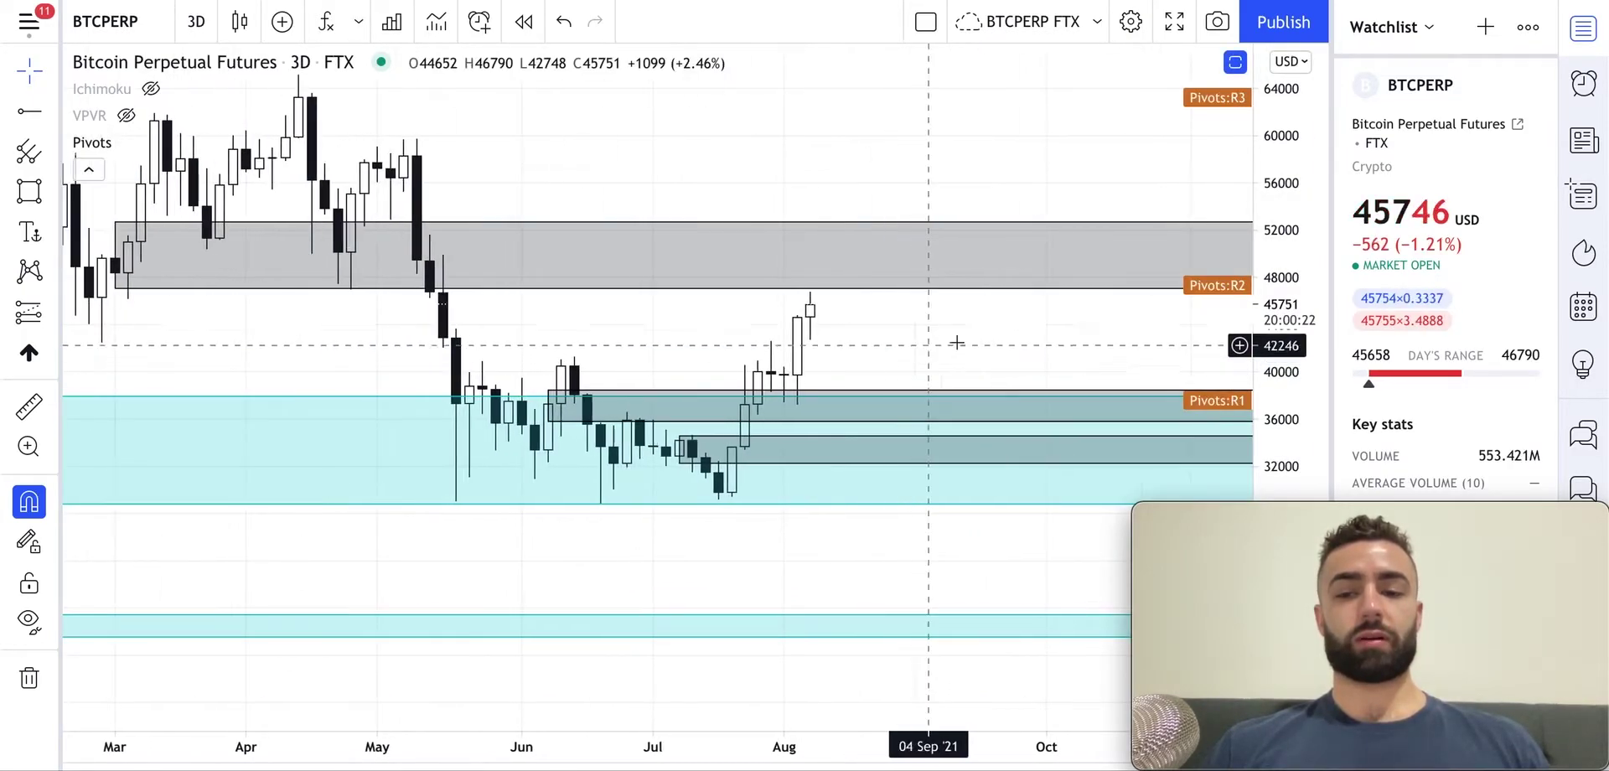
Examine the recent 3-day candles against the grey zone above the price and the support zones below it
{"action": "scroll", "coordinate": [947, 348], "scroll_direction": "down", "scroll_amount": 4}
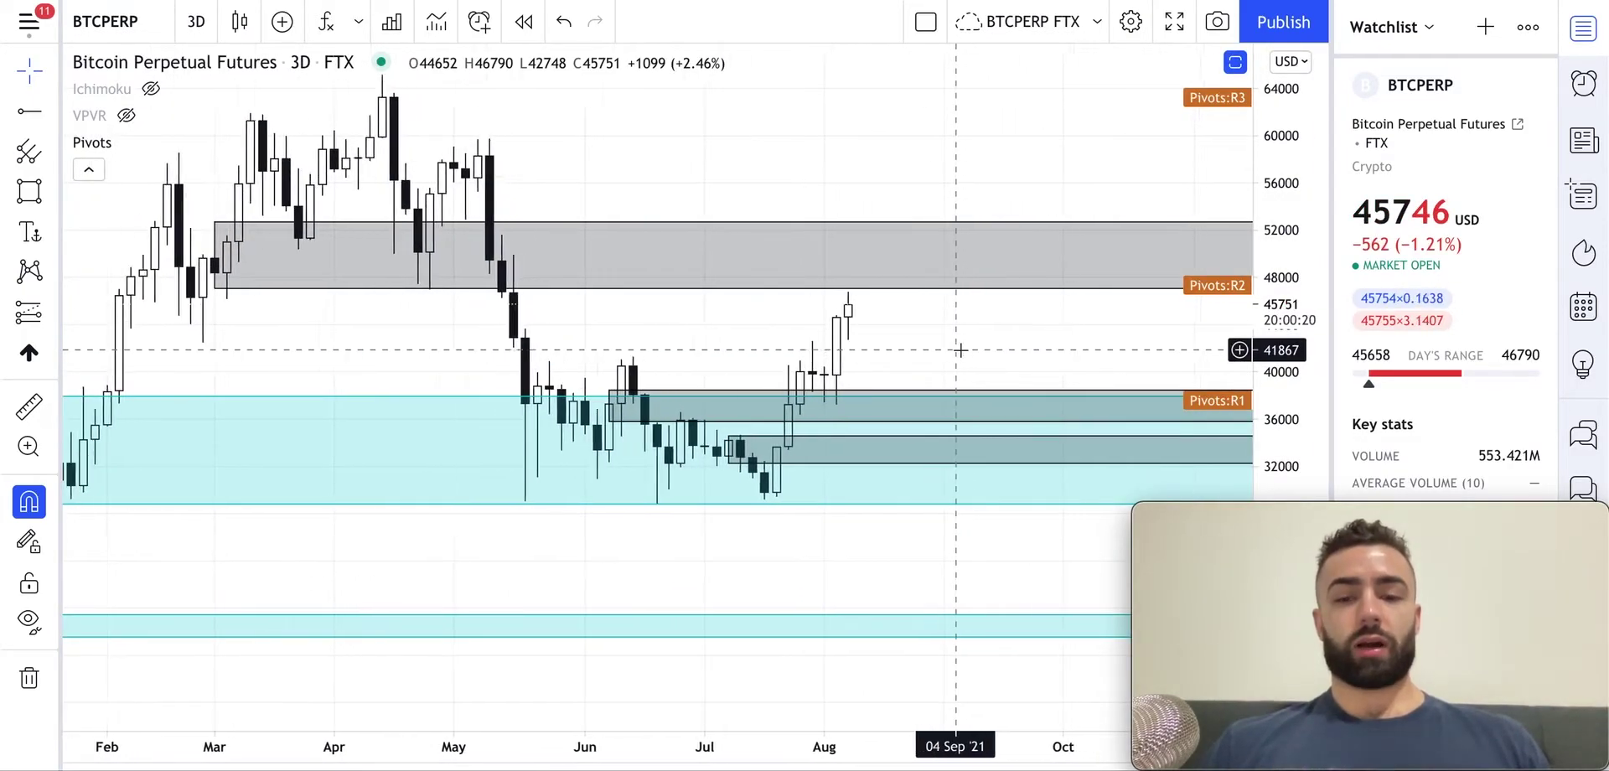
{"action": "scroll", "coordinate": [947, 346], "scroll_direction": "up", "scroll_amount": 1}
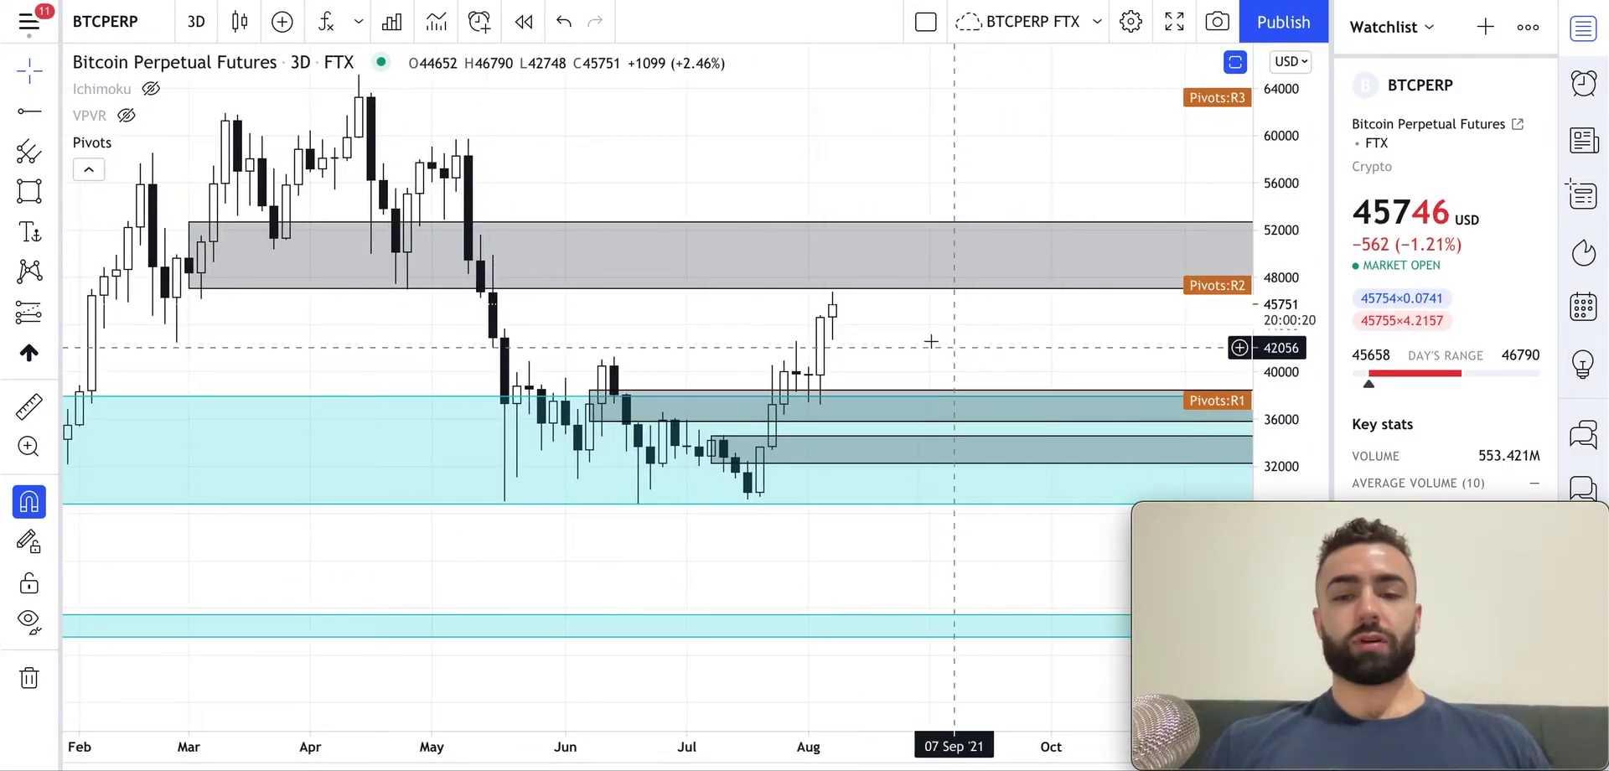
{"action": "left_click", "coordinate": [867, 298]}
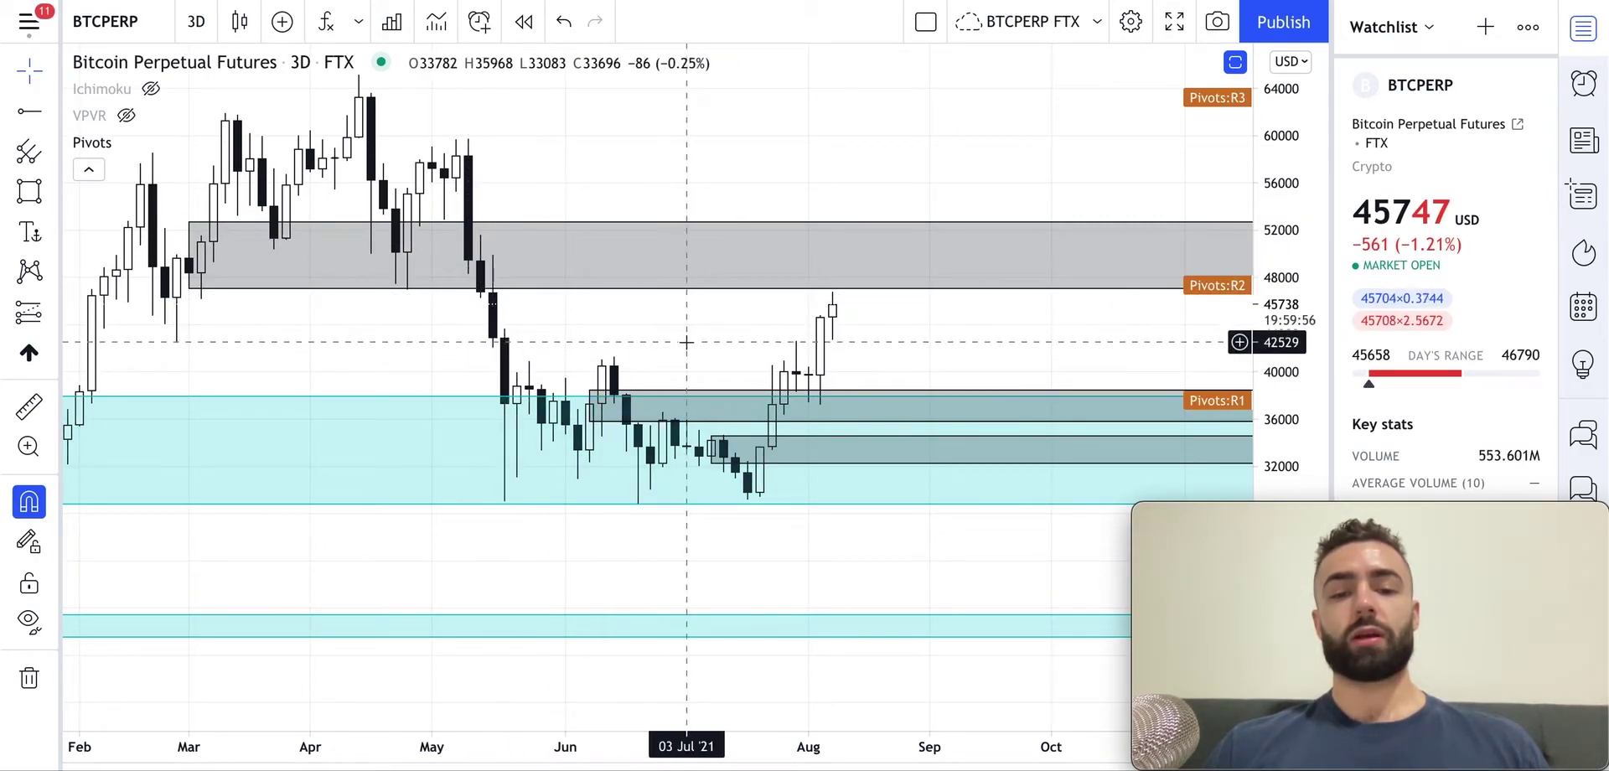
{"action": "left_click", "coordinate": [860, 290]}
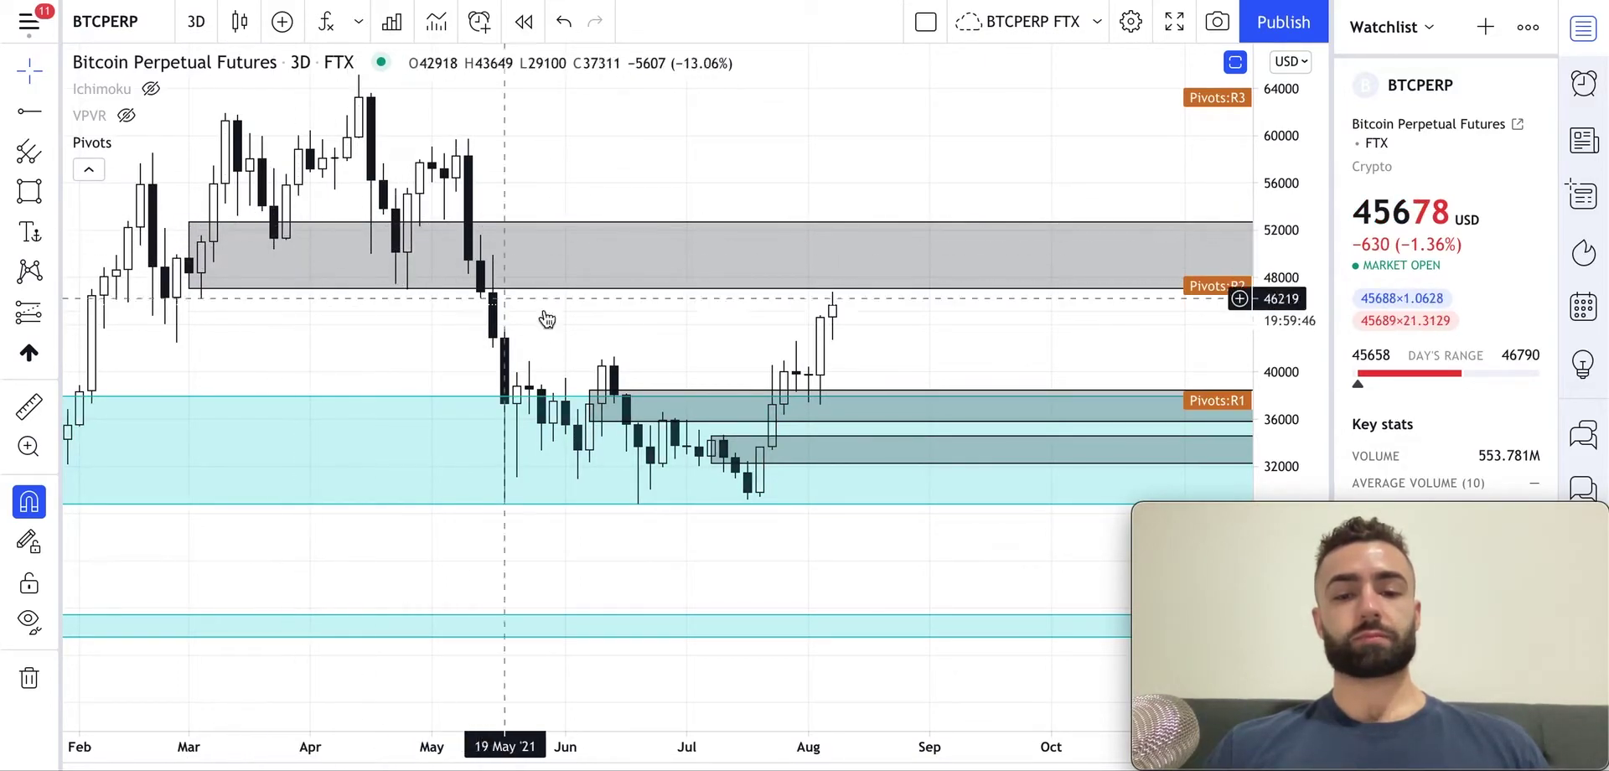
{"action": "scroll", "coordinate": [948, 334], "scroll_direction": "up", "scroll_amount": 2}
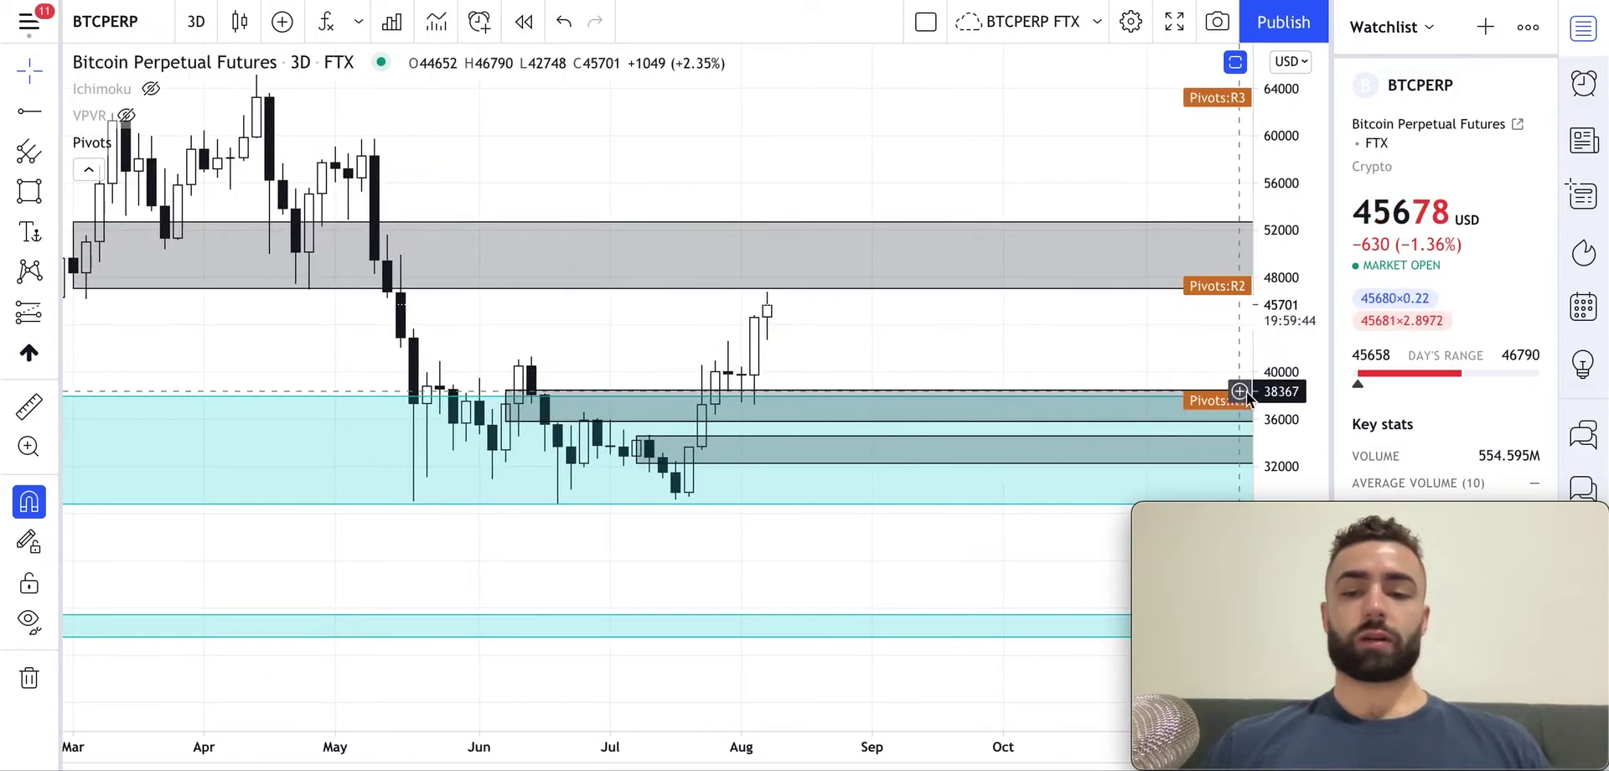
{"action": "left_click_drag", "start_coordinate": [1272, 396], "coordinate": [1272, 364]}
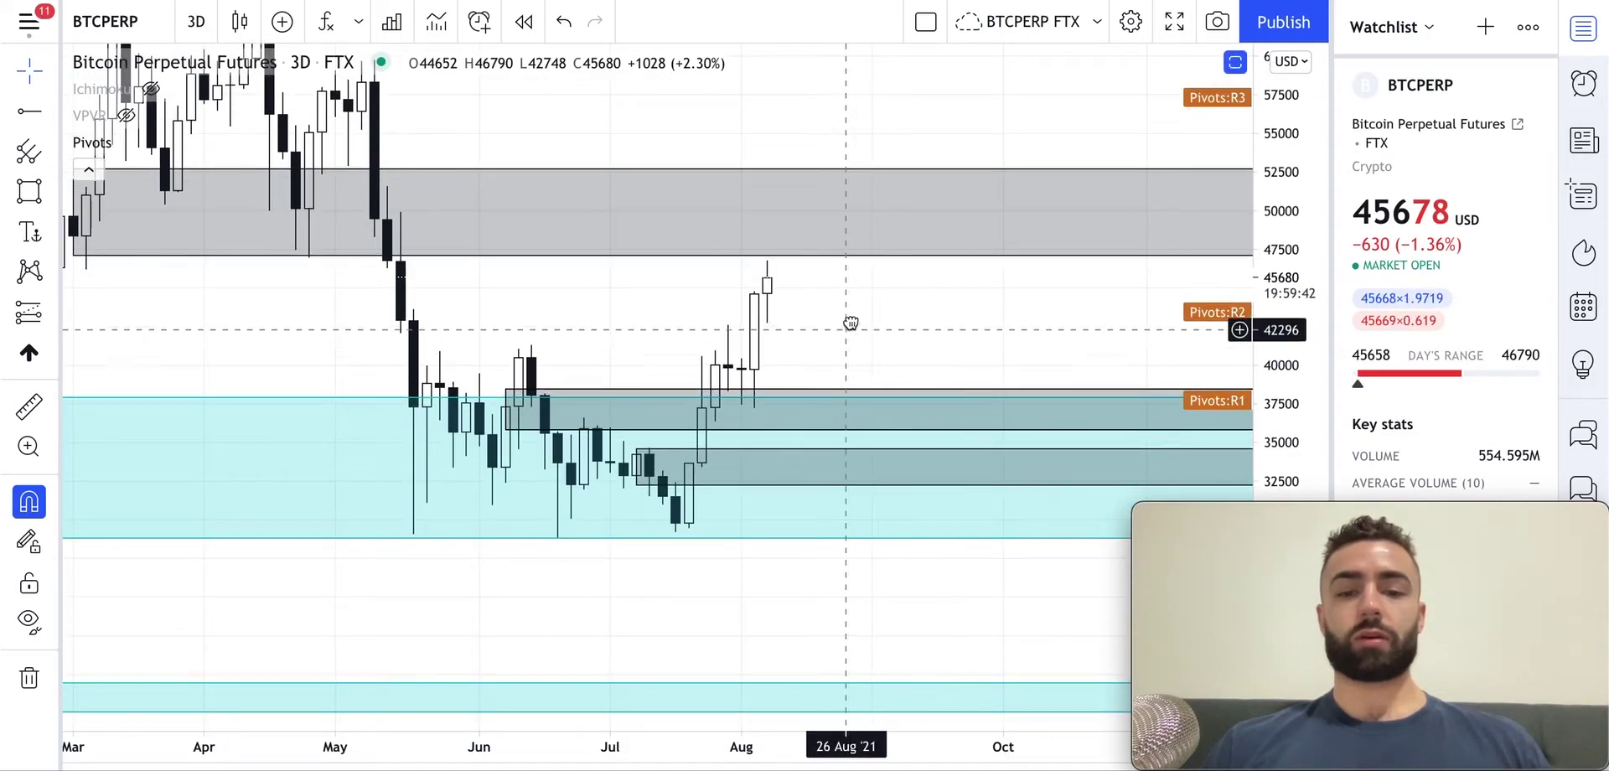
{"action": "left_click_drag", "start_coordinate": [848, 332], "coordinate": [864, 274]}
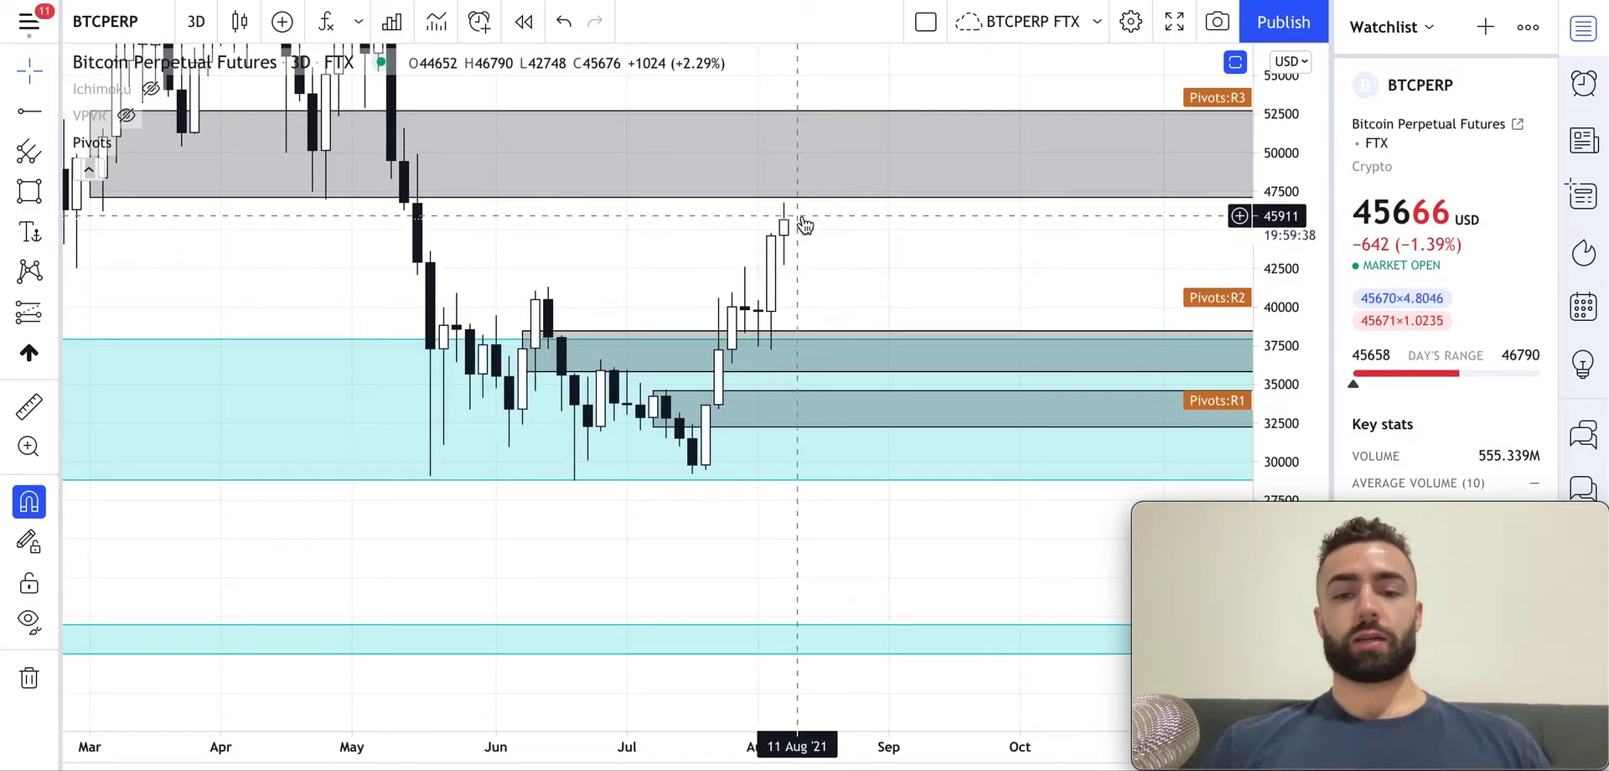
{"action": "left_click_drag", "start_coordinate": [616, 233], "coordinate": [715, 316]}
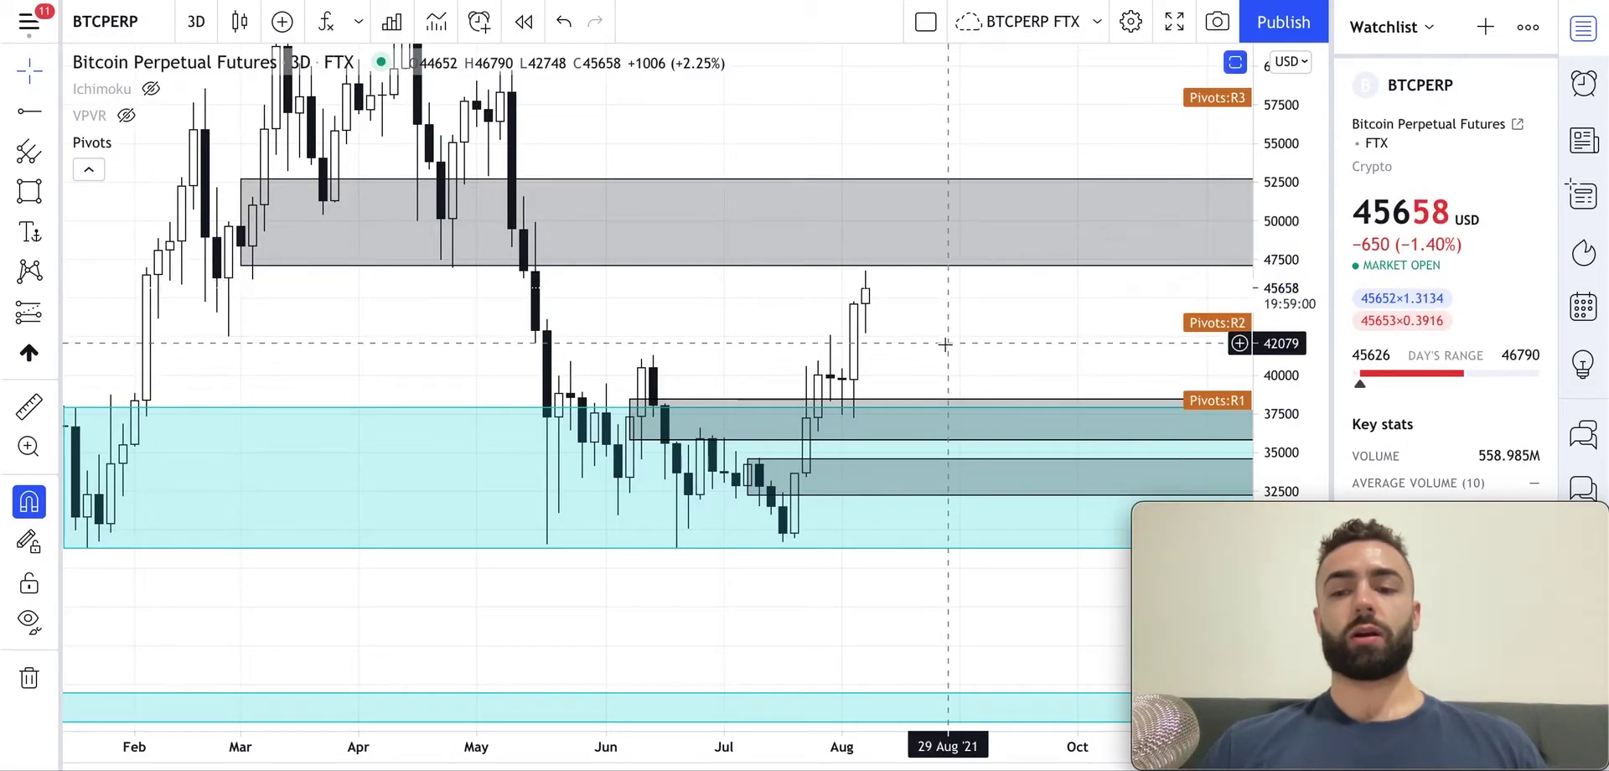
{"action": "left_click_drag", "start_coordinate": [945, 344], "coordinate": [931, 329]}
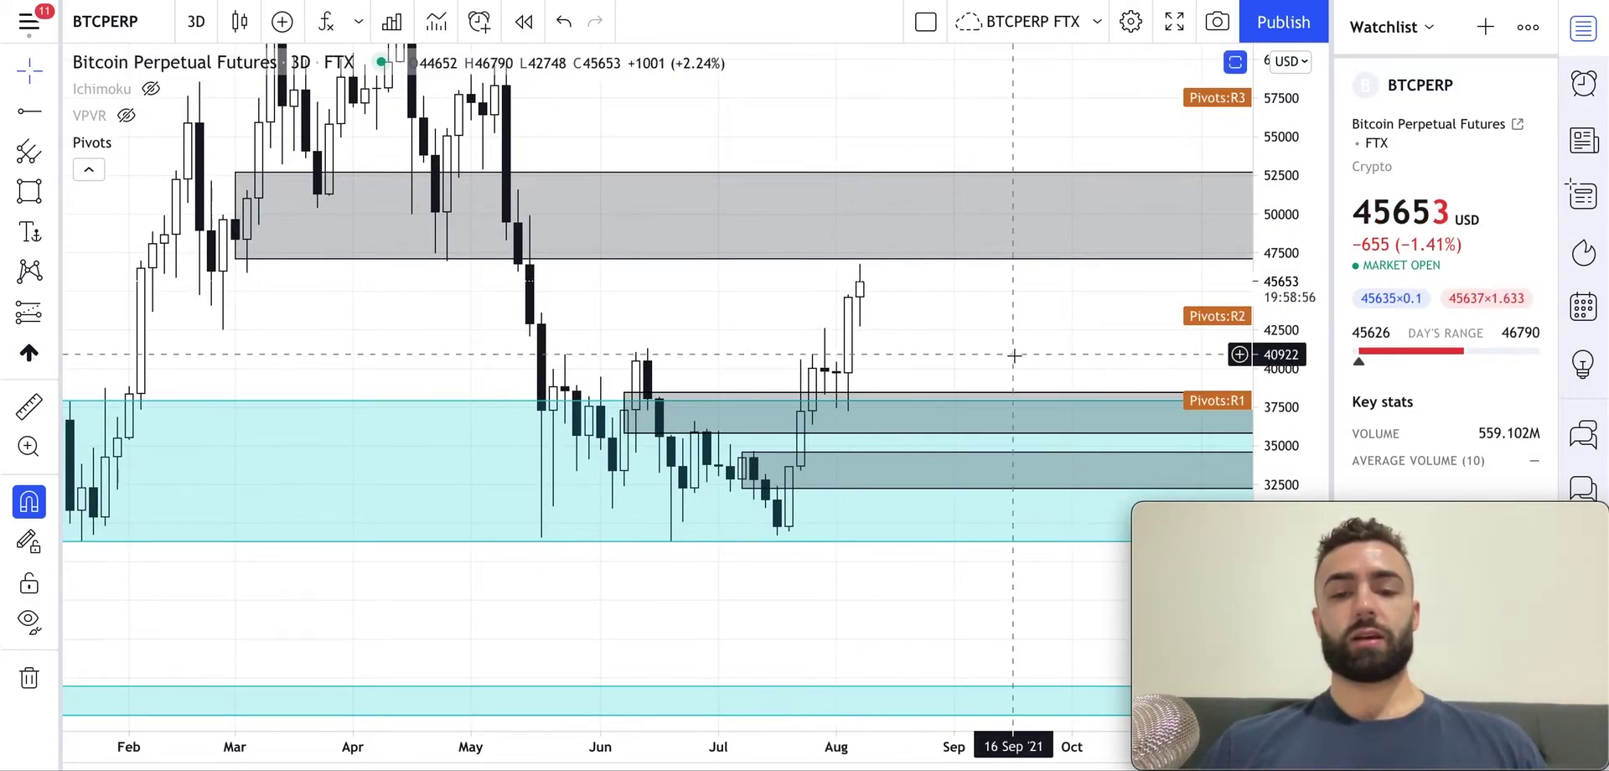
{"action": "scroll", "coordinate": [1016, 349], "scroll_direction": "up", "scroll_amount": 3}
{"action": "left_click_drag", "start_coordinate": [1014, 355], "coordinate": [1021, 431]}
{"action": "scroll", "coordinate": [1022, 432], "scroll_direction": "down", "scroll_amount": 1}
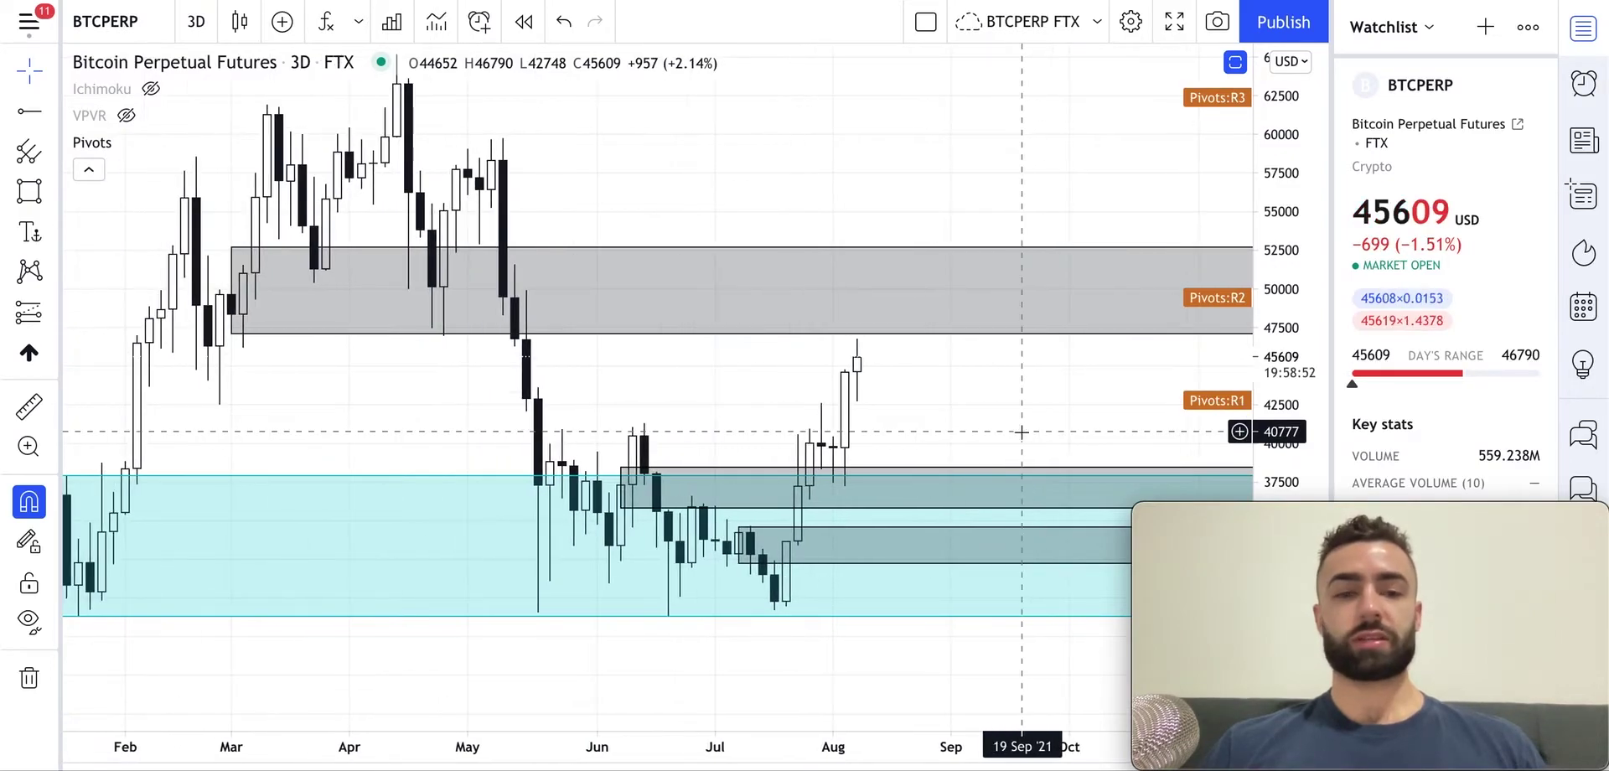
Switch the chart interval to 1 day
{"action": "left_click", "coordinate": [196, 21]}
{"action": "scroll", "coordinate": [280, 637], "scroll_direction": "down", "scroll_amount": 2}
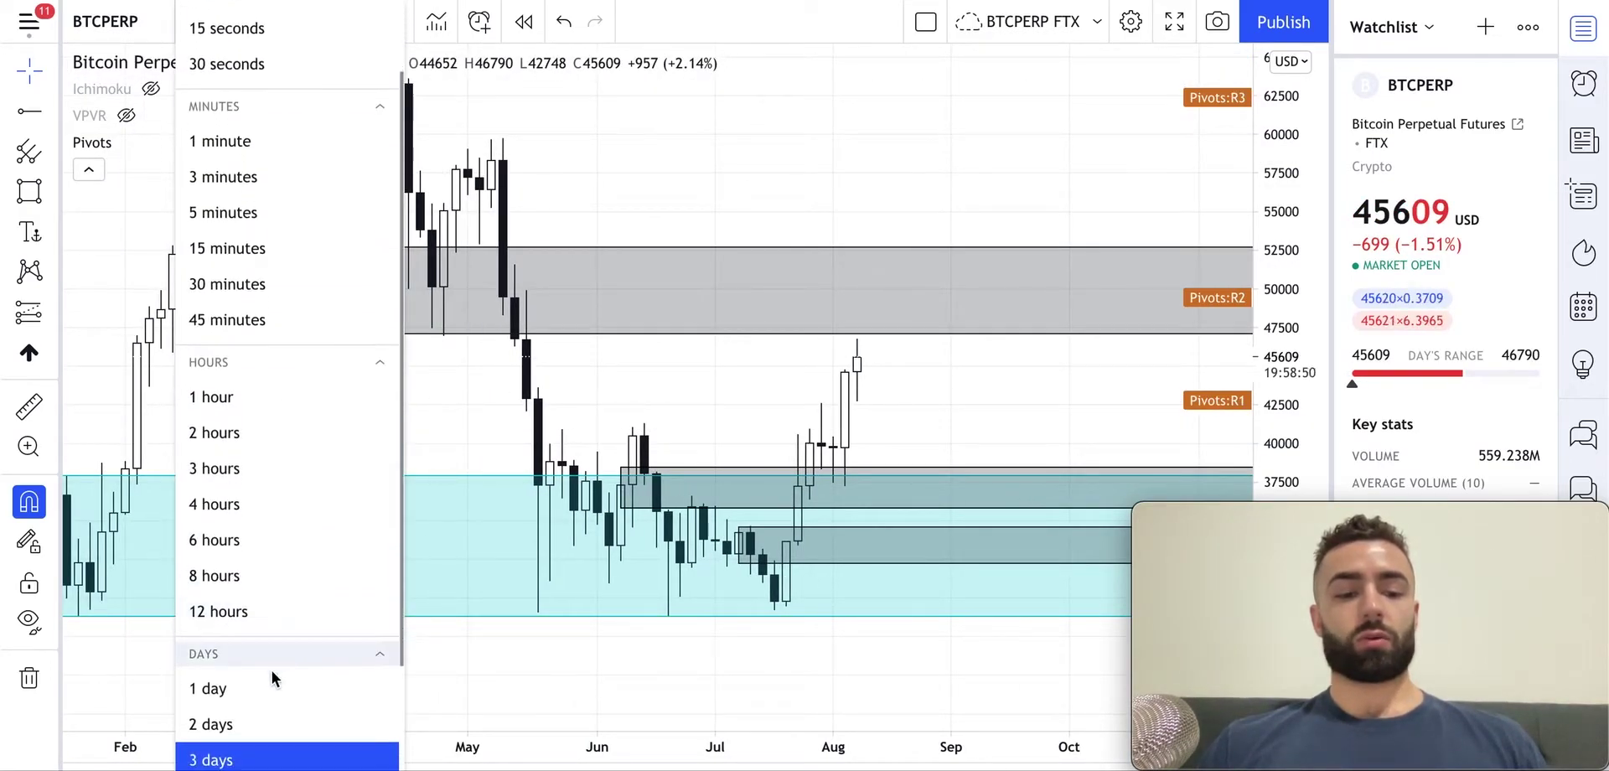
{"action": "left_click", "coordinate": [267, 684]}
{"action": "scroll", "coordinate": [1064, 453], "scroll_direction": "down", "scroll_amount": 2}
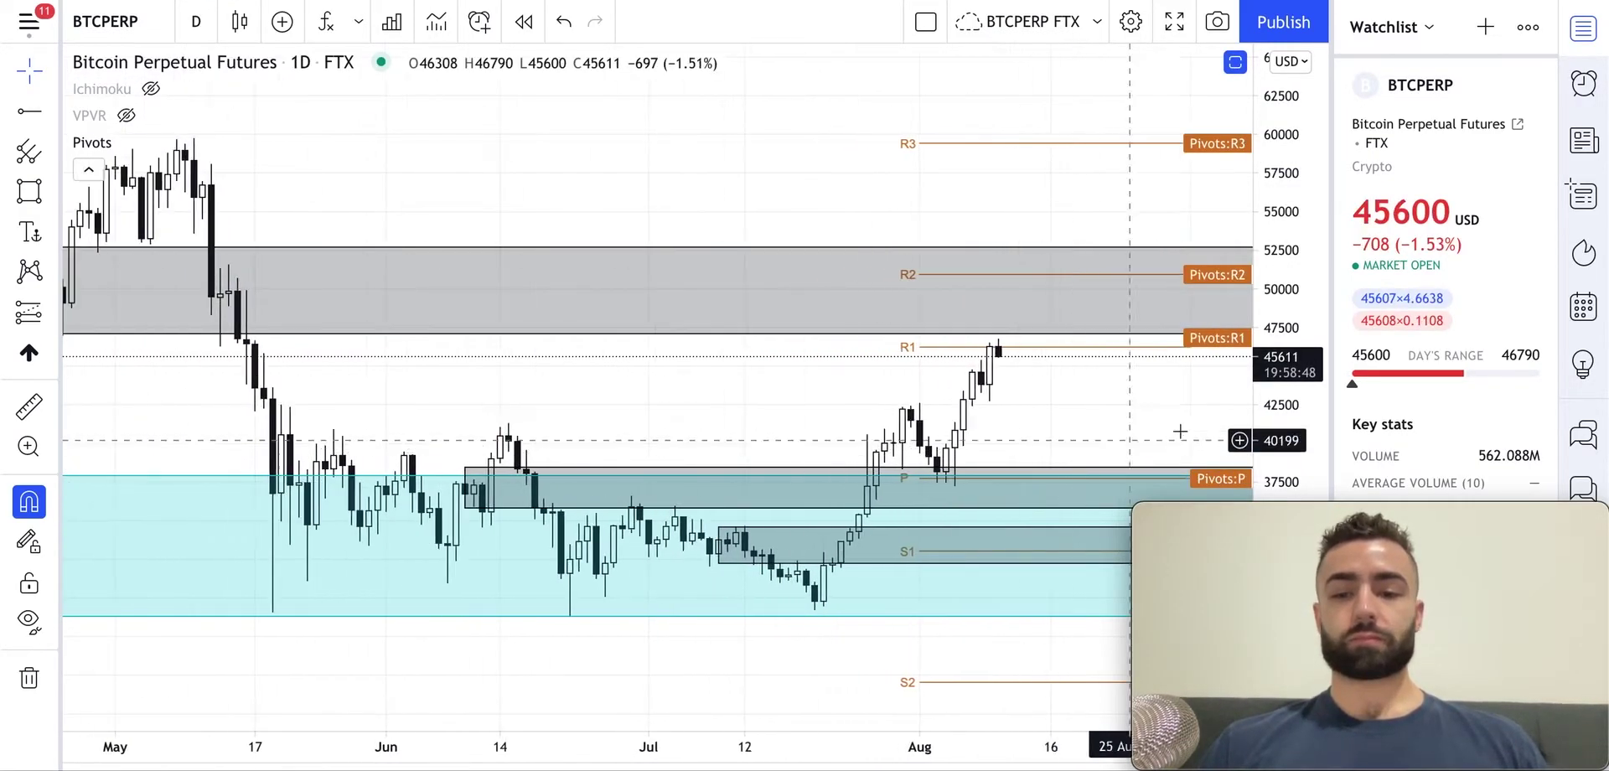
Bring back the volume and RSI panes below the daily chart and enlarge the RSI pane to examine it
{"action": "left_click_drag", "start_coordinate": [1140, 435], "coordinate": [1104, 254]}
{"action": "scroll", "coordinate": [1104, 254], "scroll_direction": "up", "scroll_amount": 2}
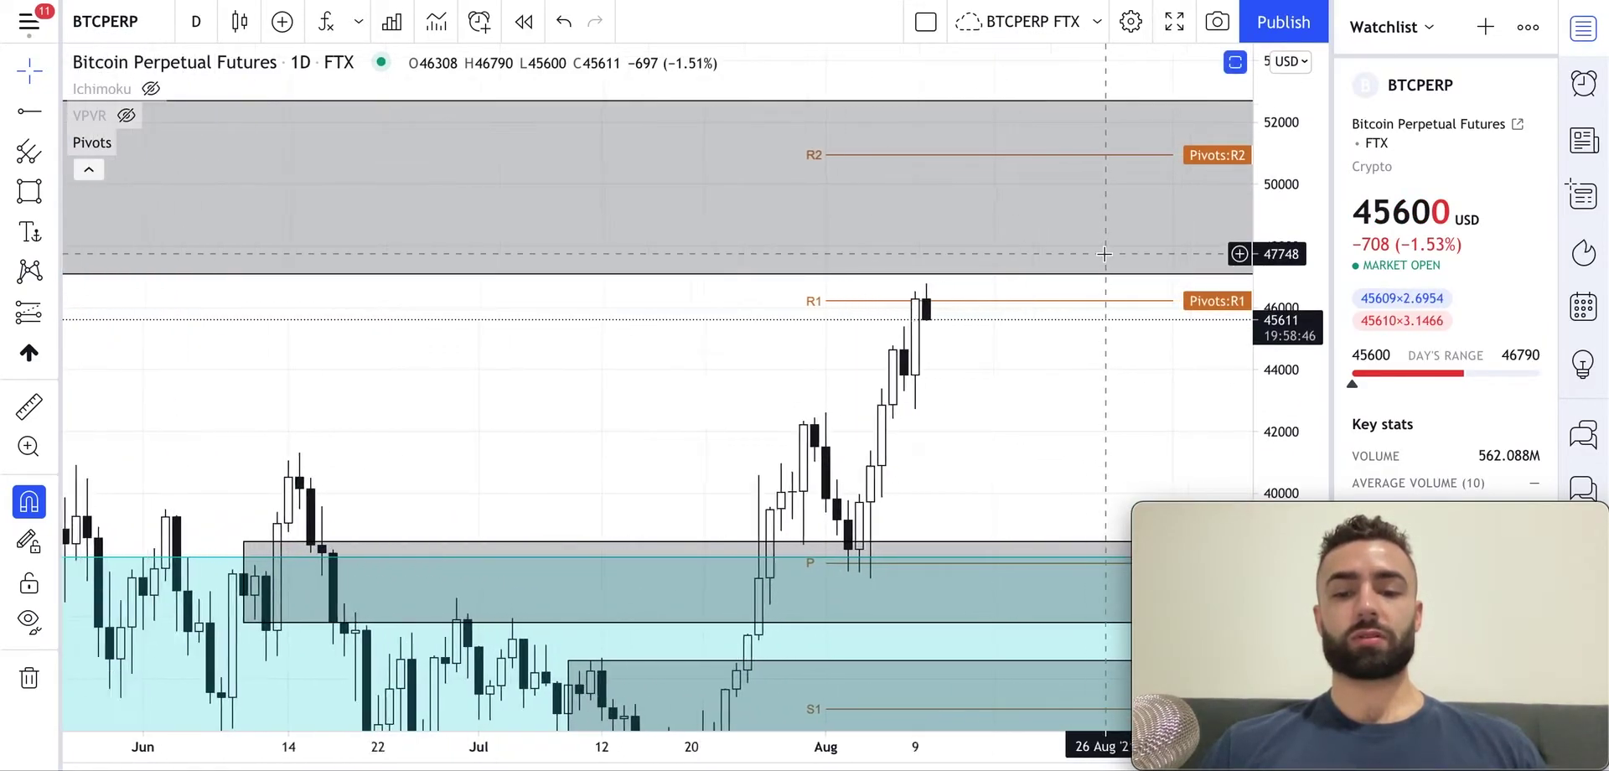
{"action": "left_click_drag", "start_coordinate": [1053, 395], "coordinate": [987, 252]}
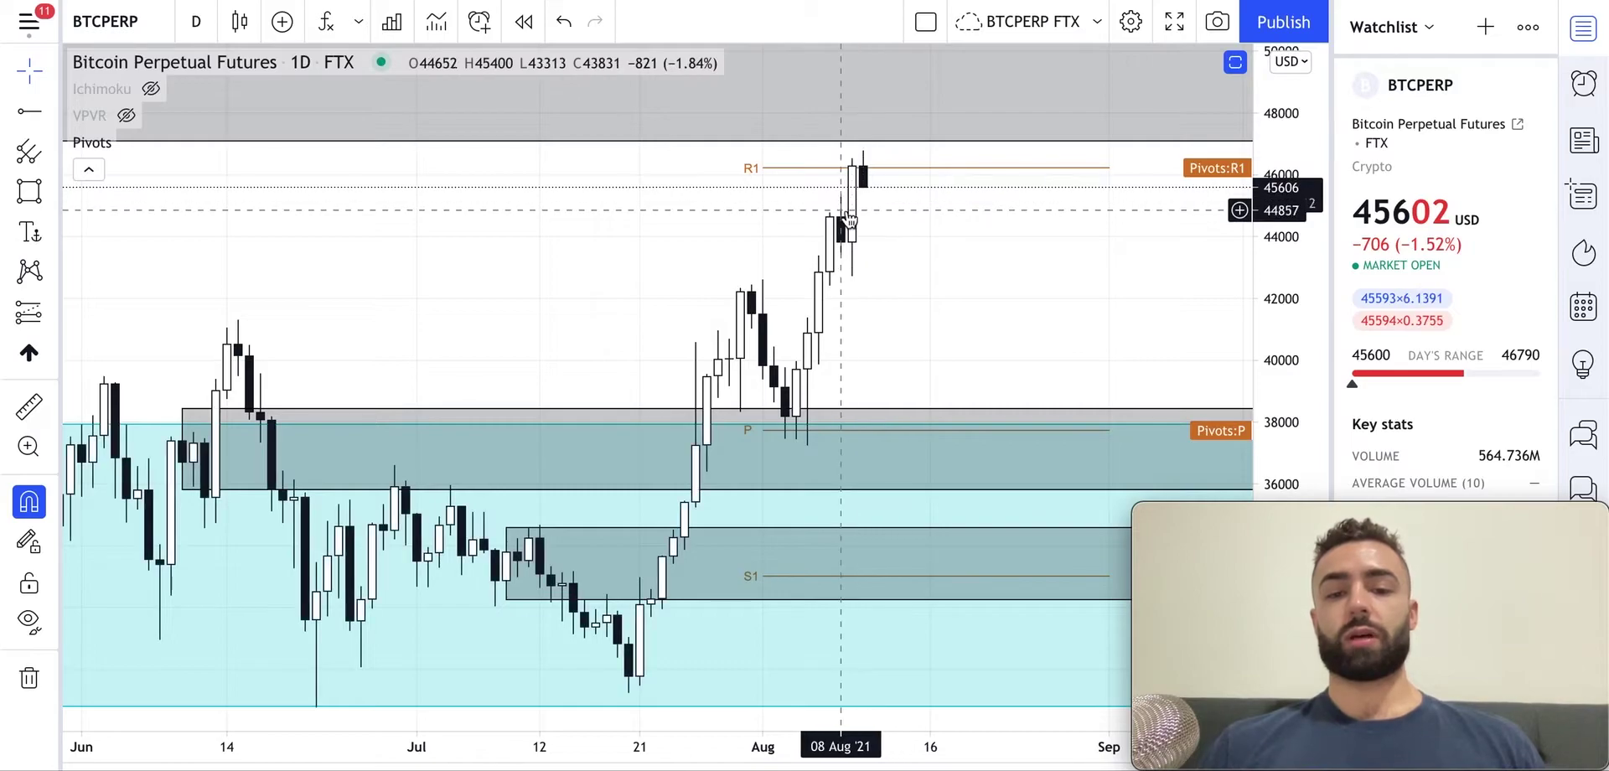
{"action": "double_click", "coordinate": [926, 308]}
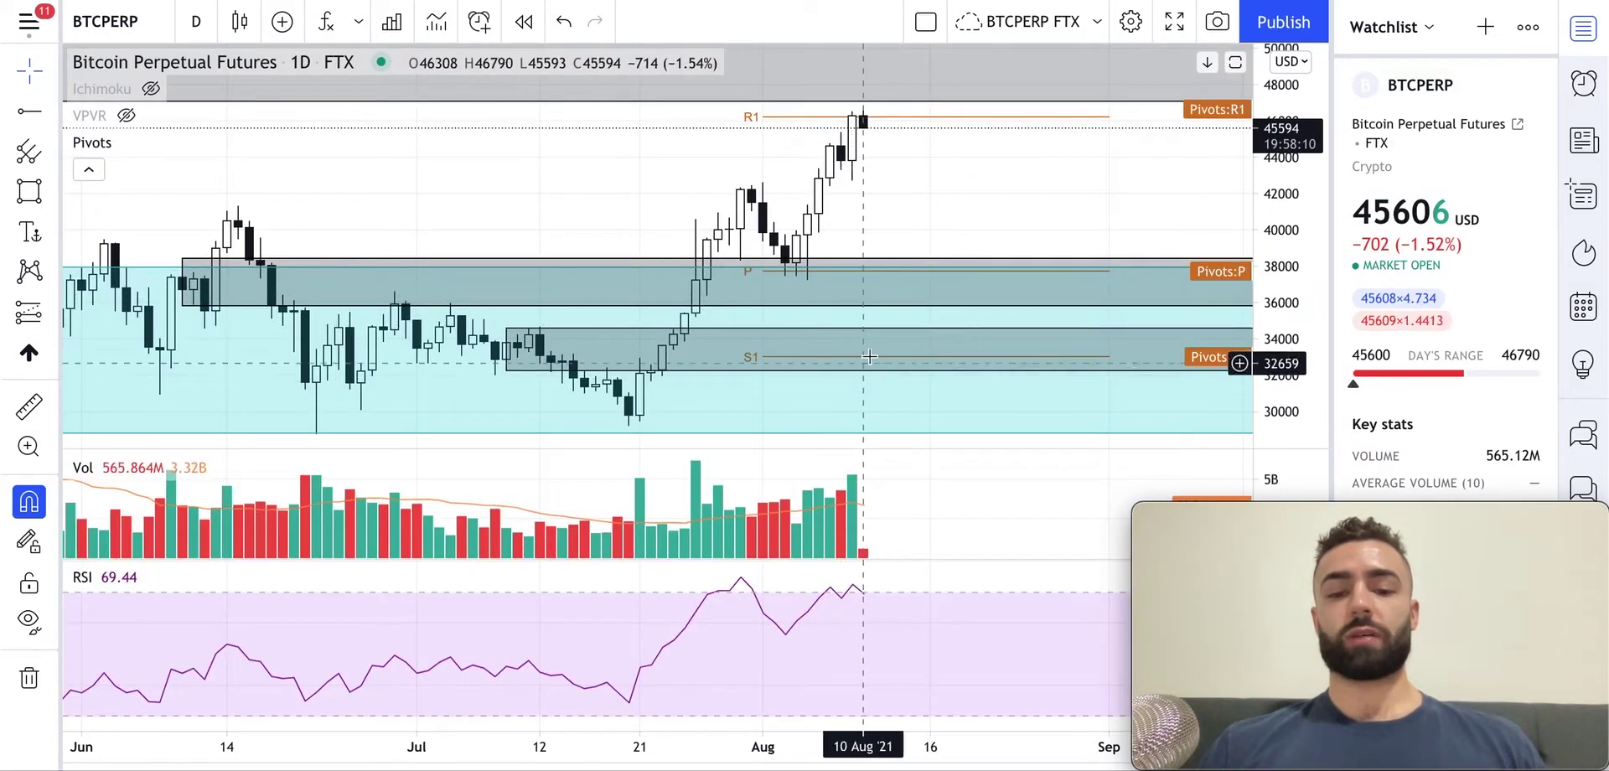
{"action": "double_click", "coordinate": [857, 627]}
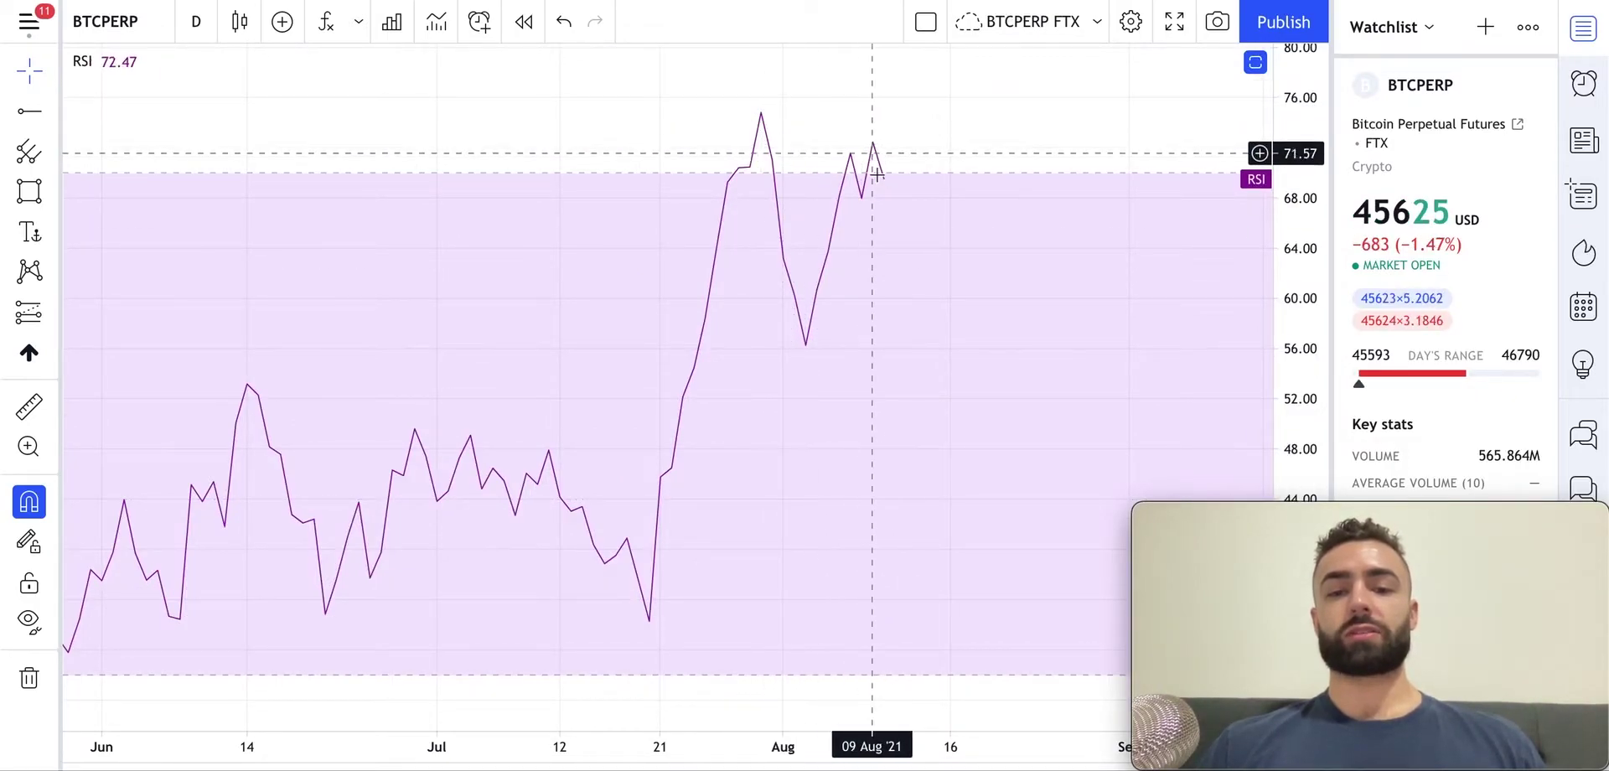
Bring back the price and volume panes above the RSI and stretch the price scale around the recent daily candles
{"action": "double_click", "coordinate": [888, 285]}
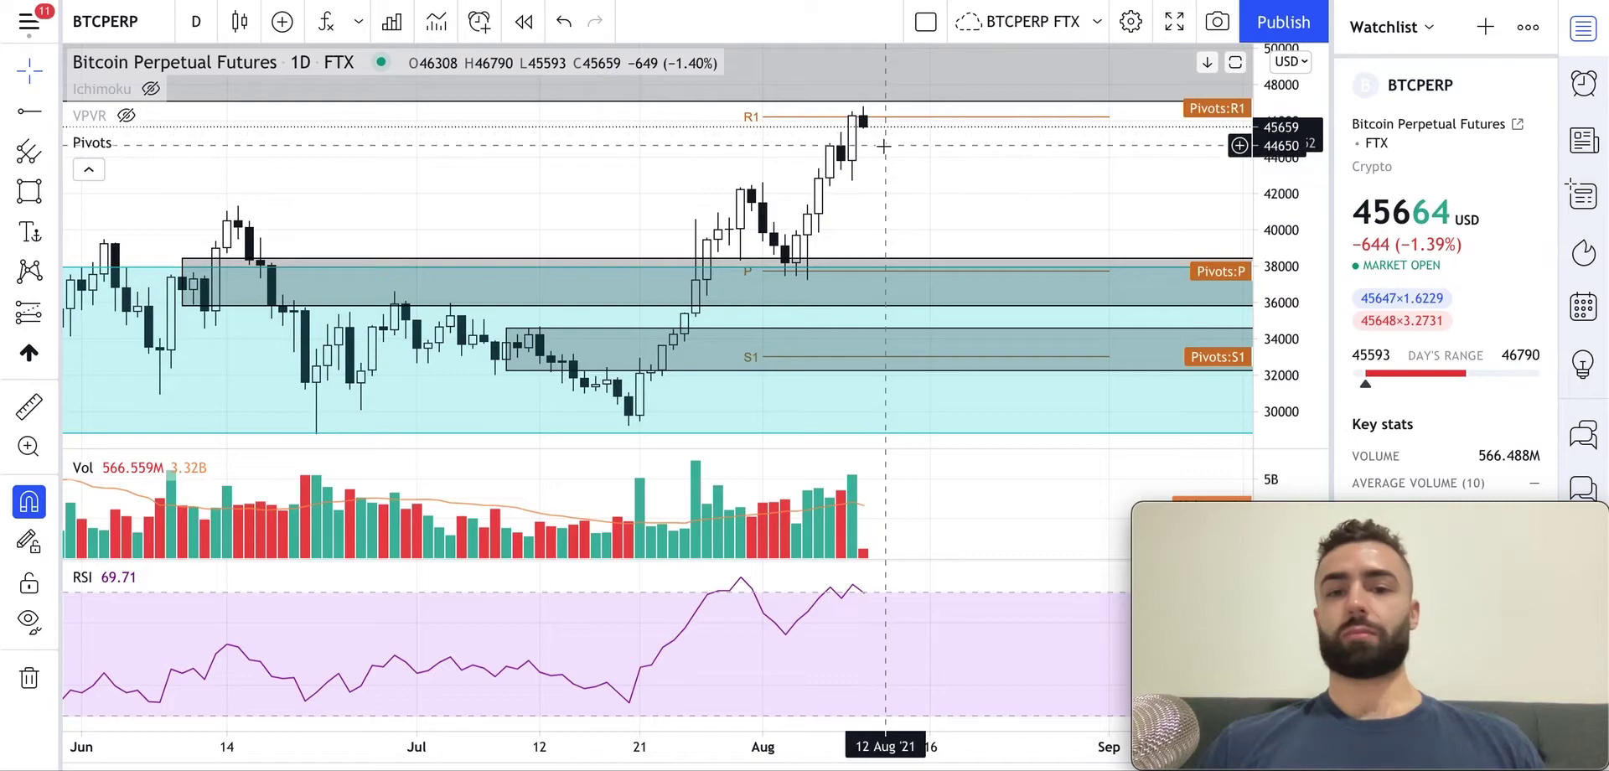
{"action": "scroll", "coordinate": [871, 171], "scroll_direction": "up", "scroll_amount": 3}
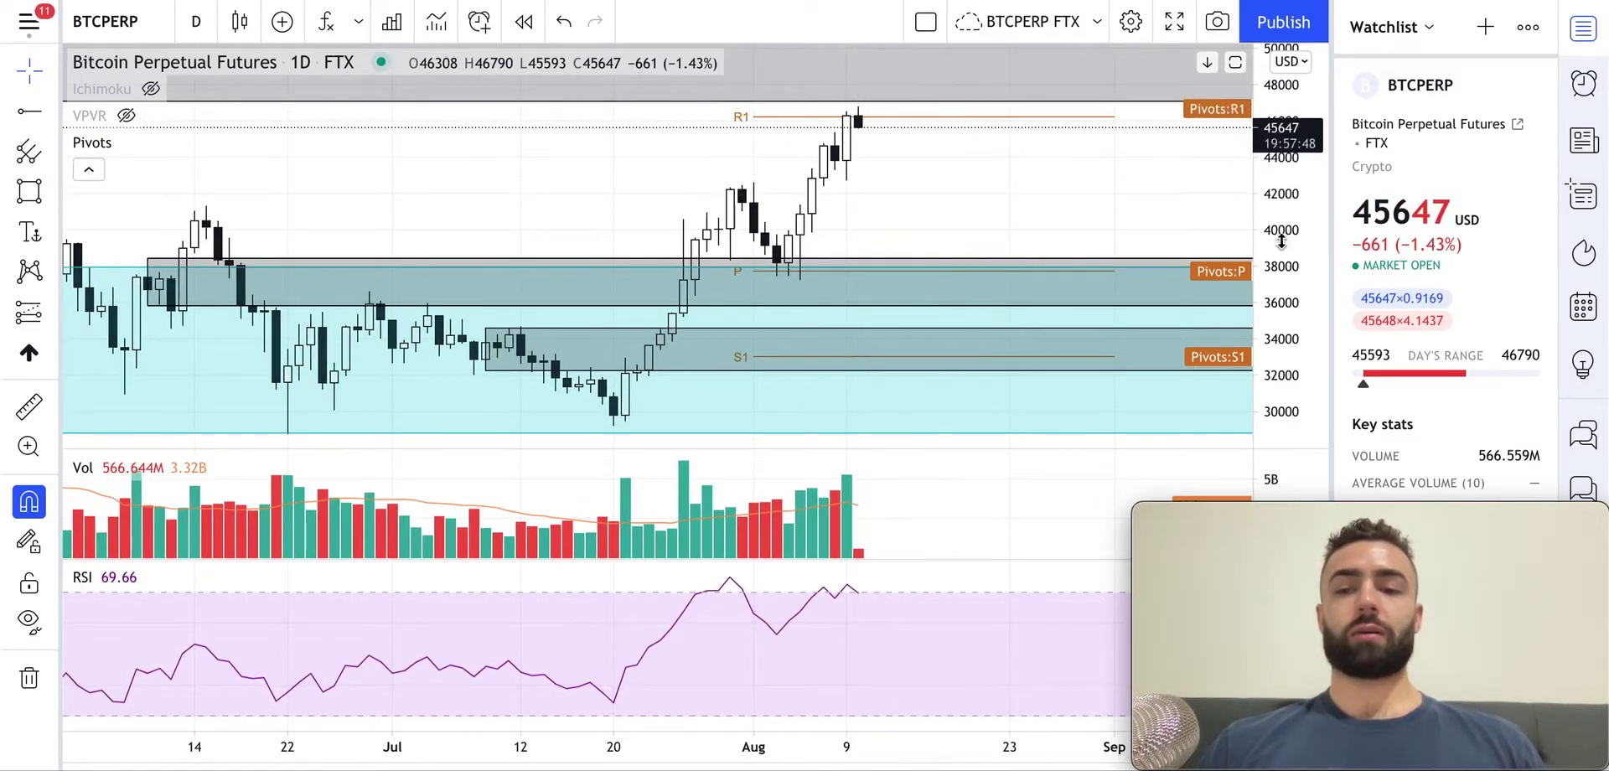
{"action": "left_click_drag", "start_coordinate": [1293, 287], "coordinate": [1293, 252]}
{"action": "left_click_drag", "start_coordinate": [1017, 168], "coordinate": [996, 298]}
{"action": "scroll", "coordinate": [996, 297], "scroll_direction": "right", "scroll_amount": 3}
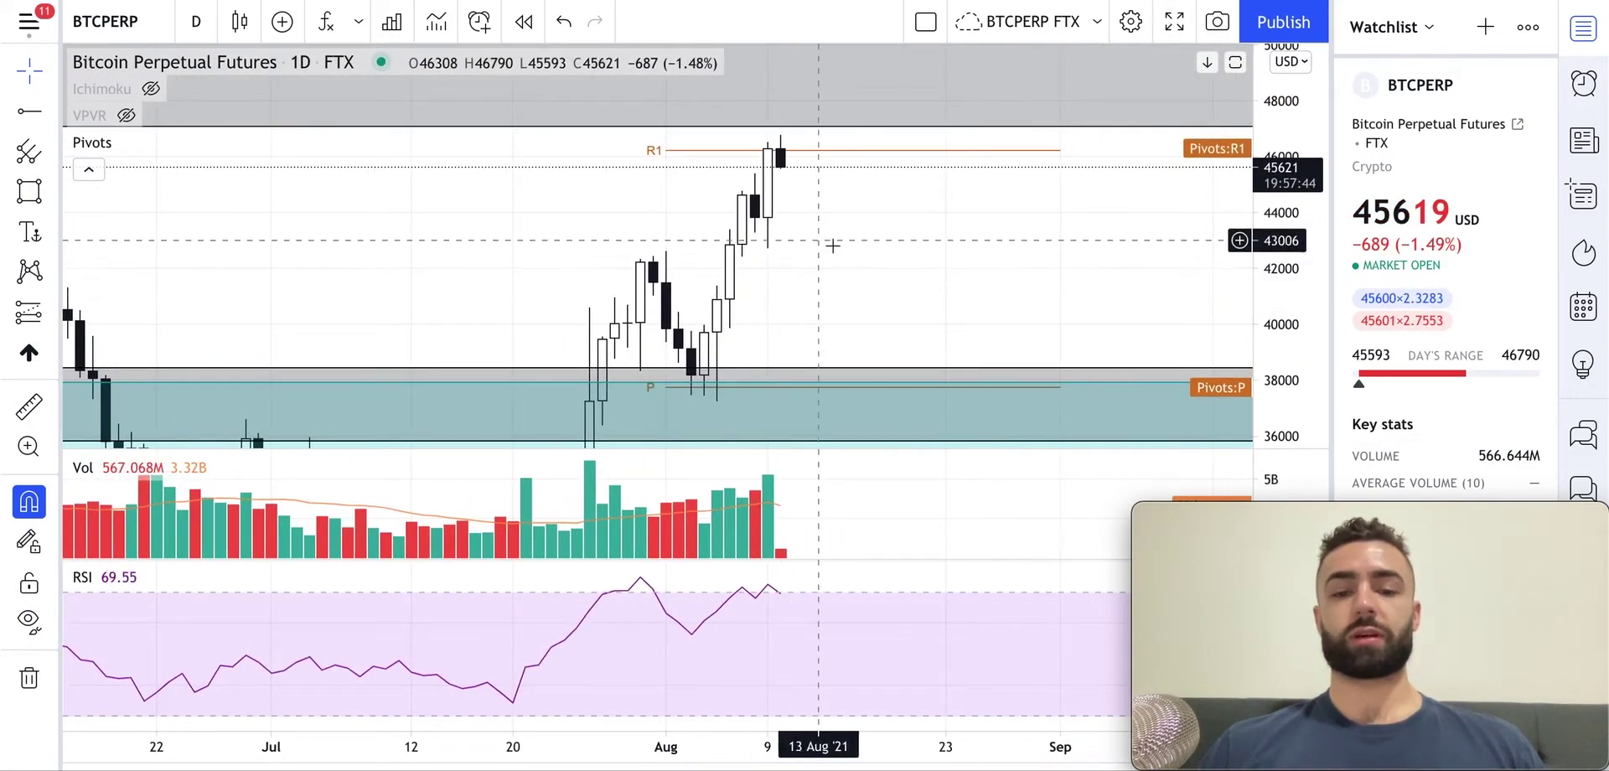
Examine the latest daily candles against the R1 pivot, the grey zone above and the P pivot below
{"action": "scroll", "coordinate": [841, 252], "scroll_direction": "up", "scroll_amount": 1}
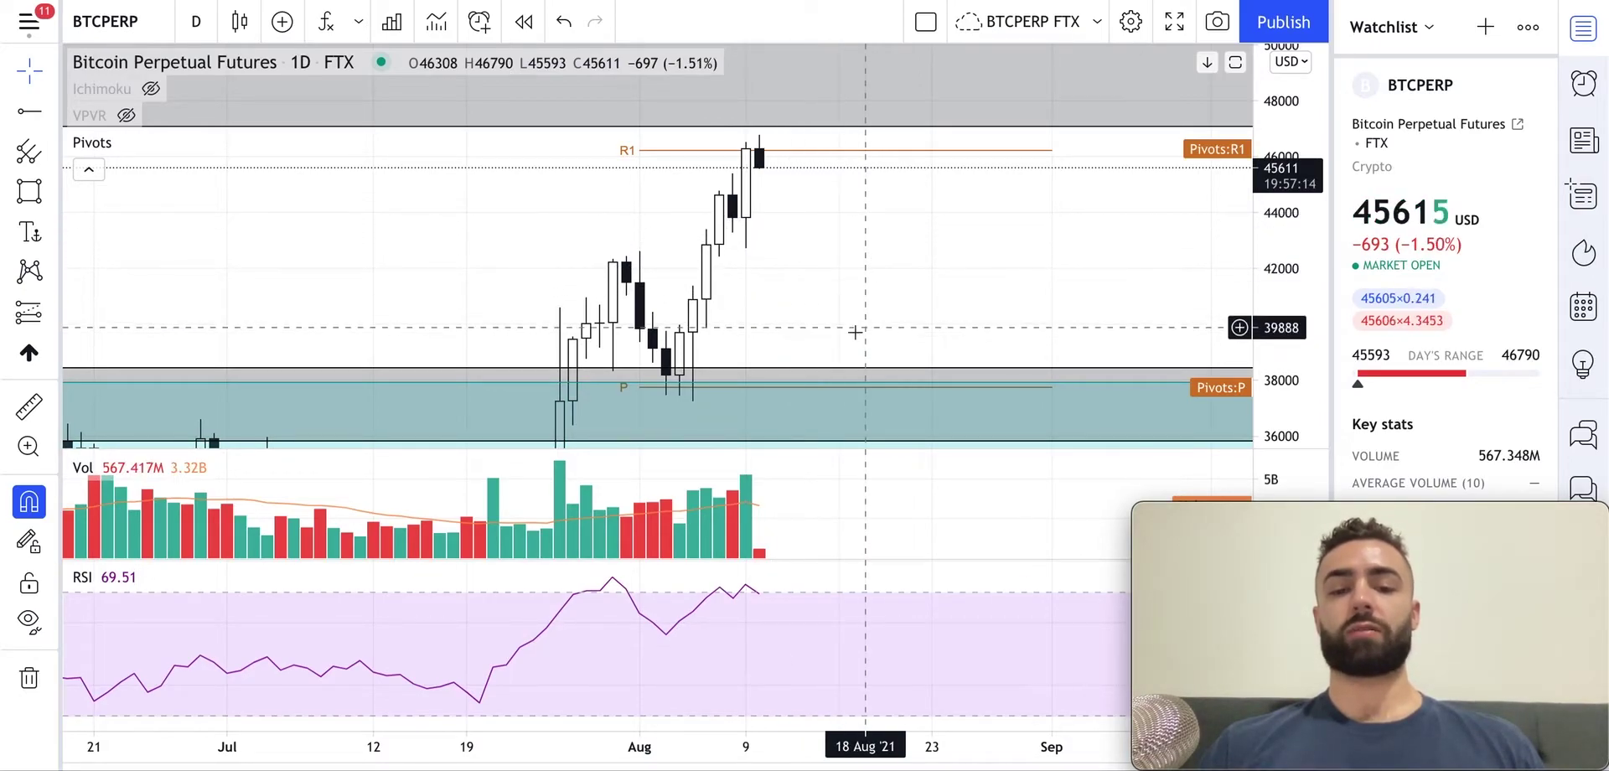
{"action": "scroll", "coordinate": [876, 251], "scroll_direction": "up", "scroll_amount": 2}
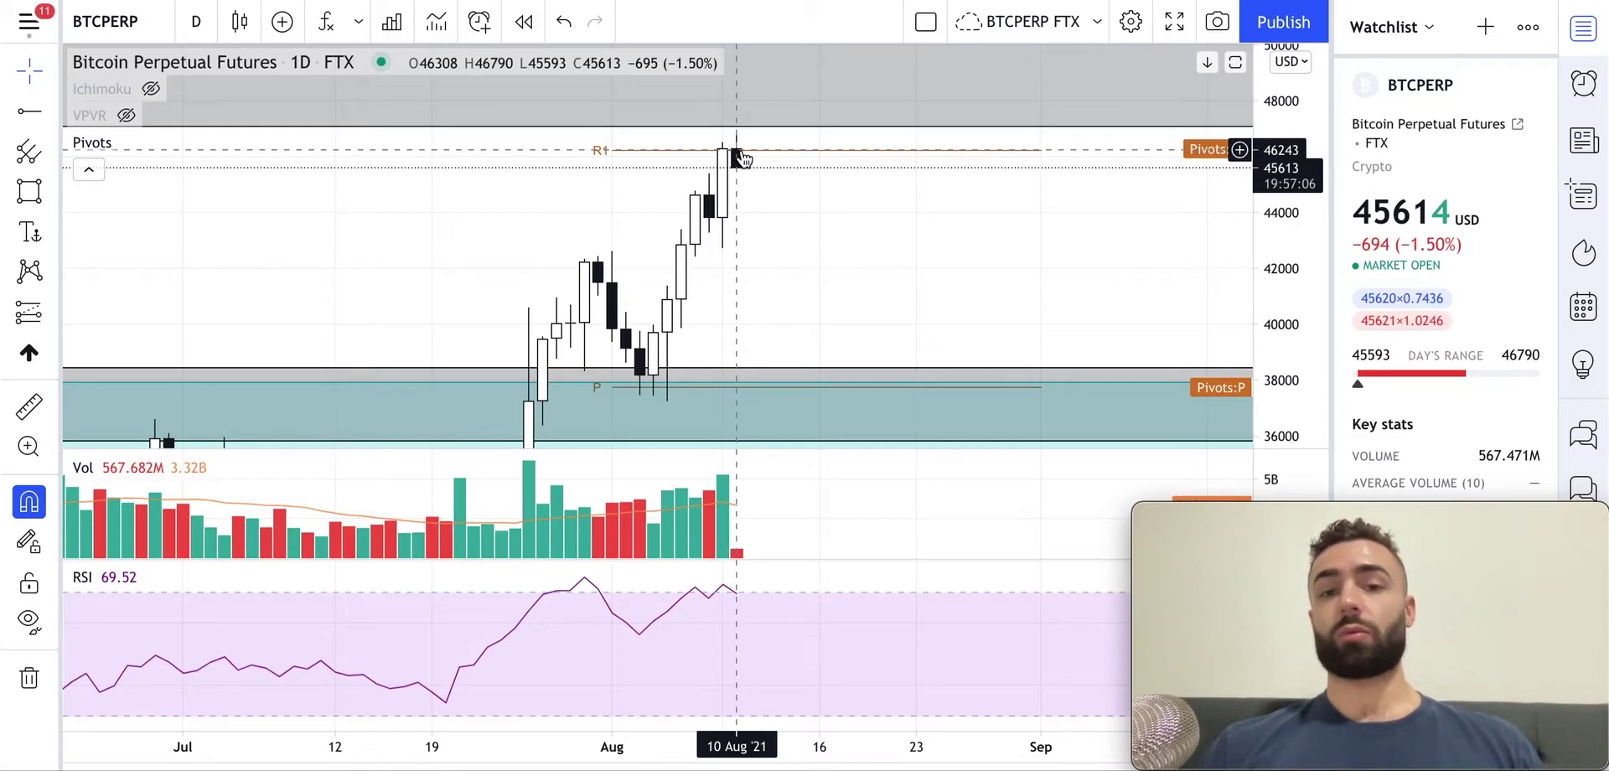
{"action": "scroll", "coordinate": [788, 264], "scroll_direction": "down", "scroll_amount": 2}
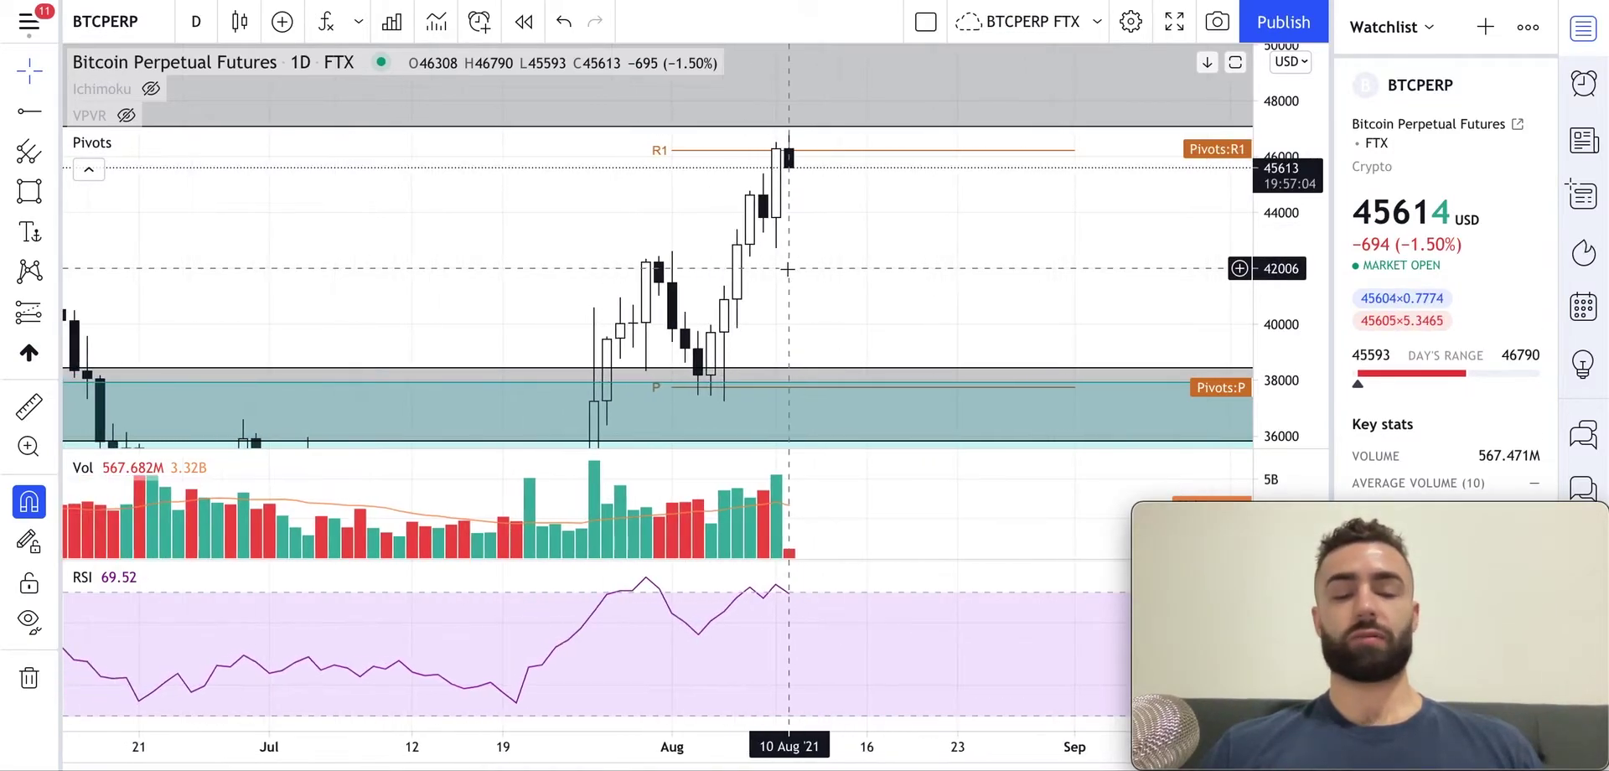
{"action": "scroll", "coordinate": [894, 316], "scroll_direction": "down", "scroll_amount": 3}
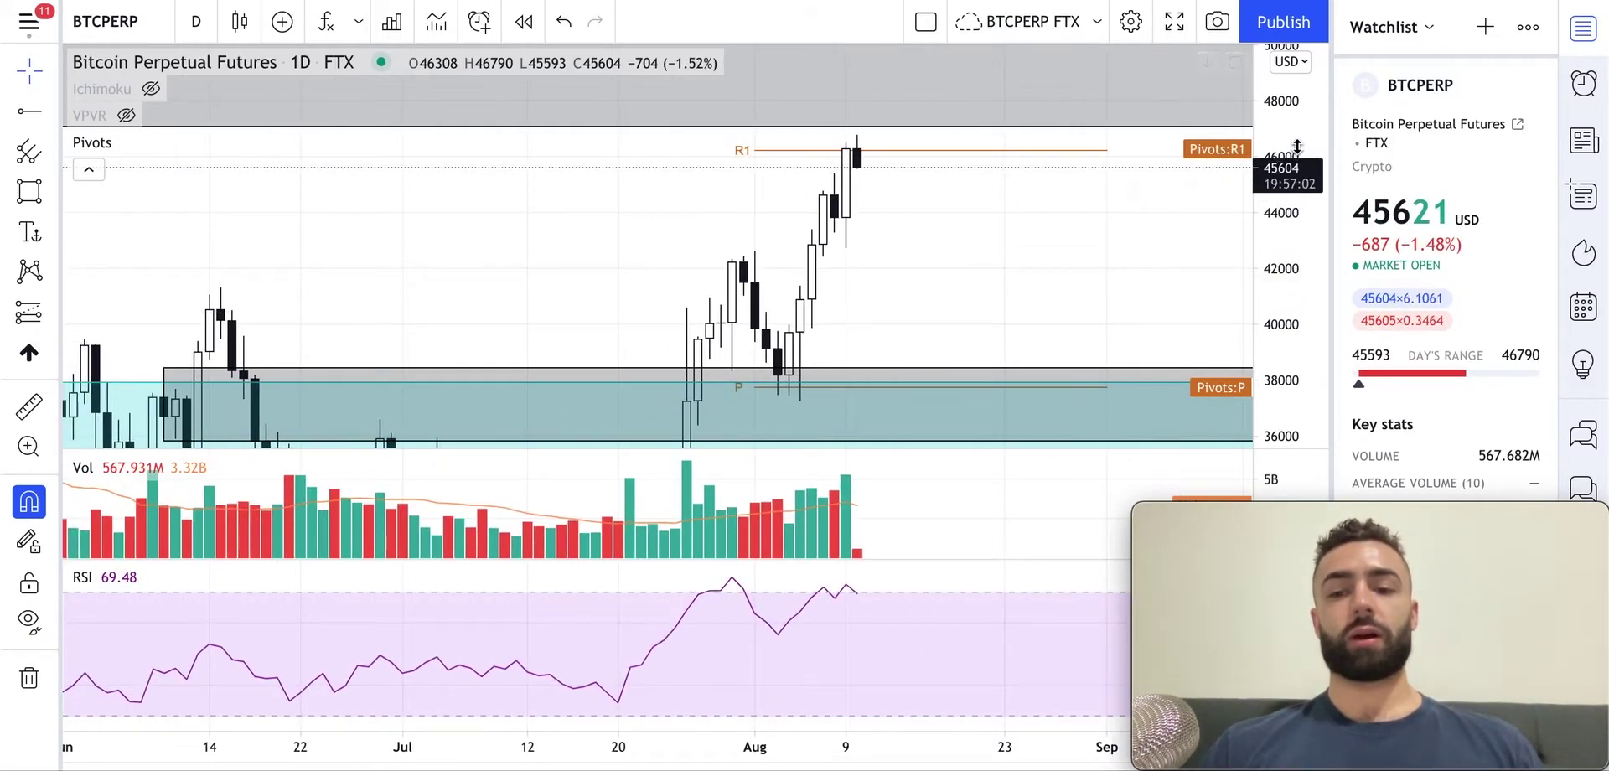
{"action": "left_click_drag", "start_coordinate": [1298, 146], "coordinate": [1295, 172]}
{"action": "scroll", "coordinate": [1022, 247], "scroll_direction": "down", "scroll_amount": 3}
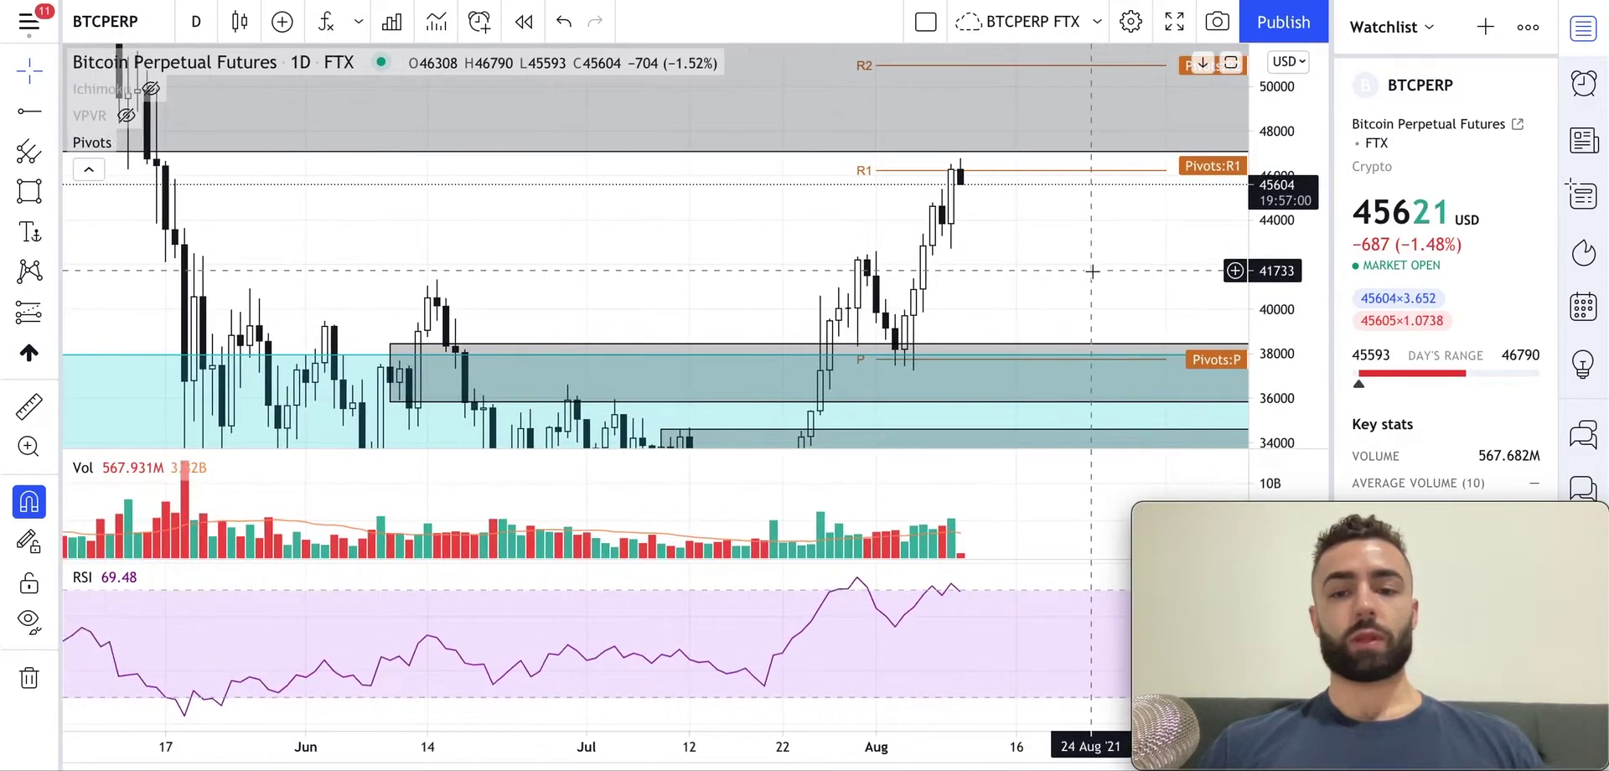
{"action": "left_click_drag", "start_coordinate": [1093, 271], "coordinate": [948, 233]}
Show the Ichimoku indicator on the daily chart and hide the Pivots indicator
{"action": "mouse_move", "coordinate": [130, 147]}
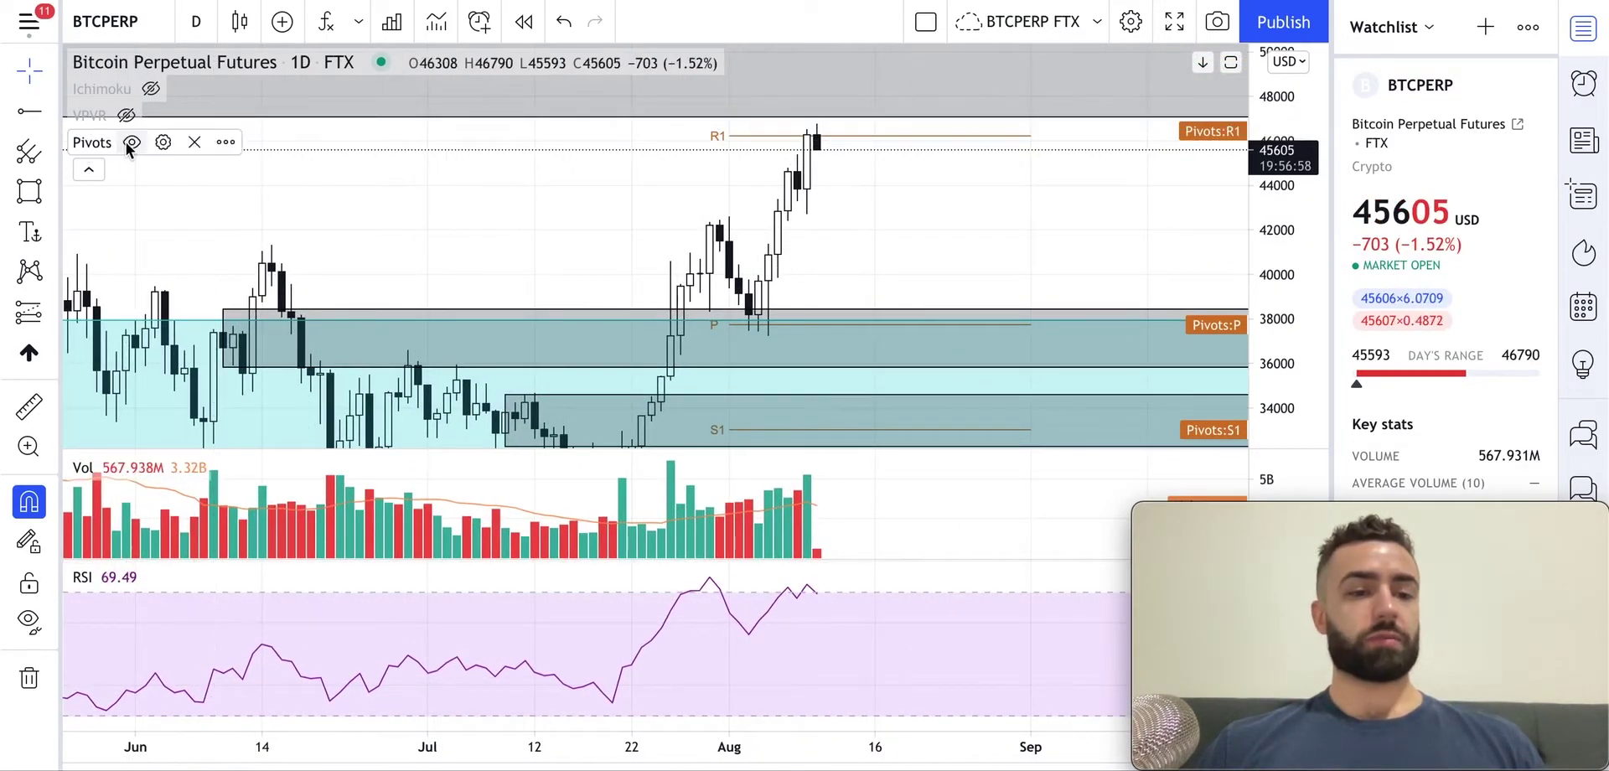
{"action": "mouse_move", "coordinate": [150, 95]}
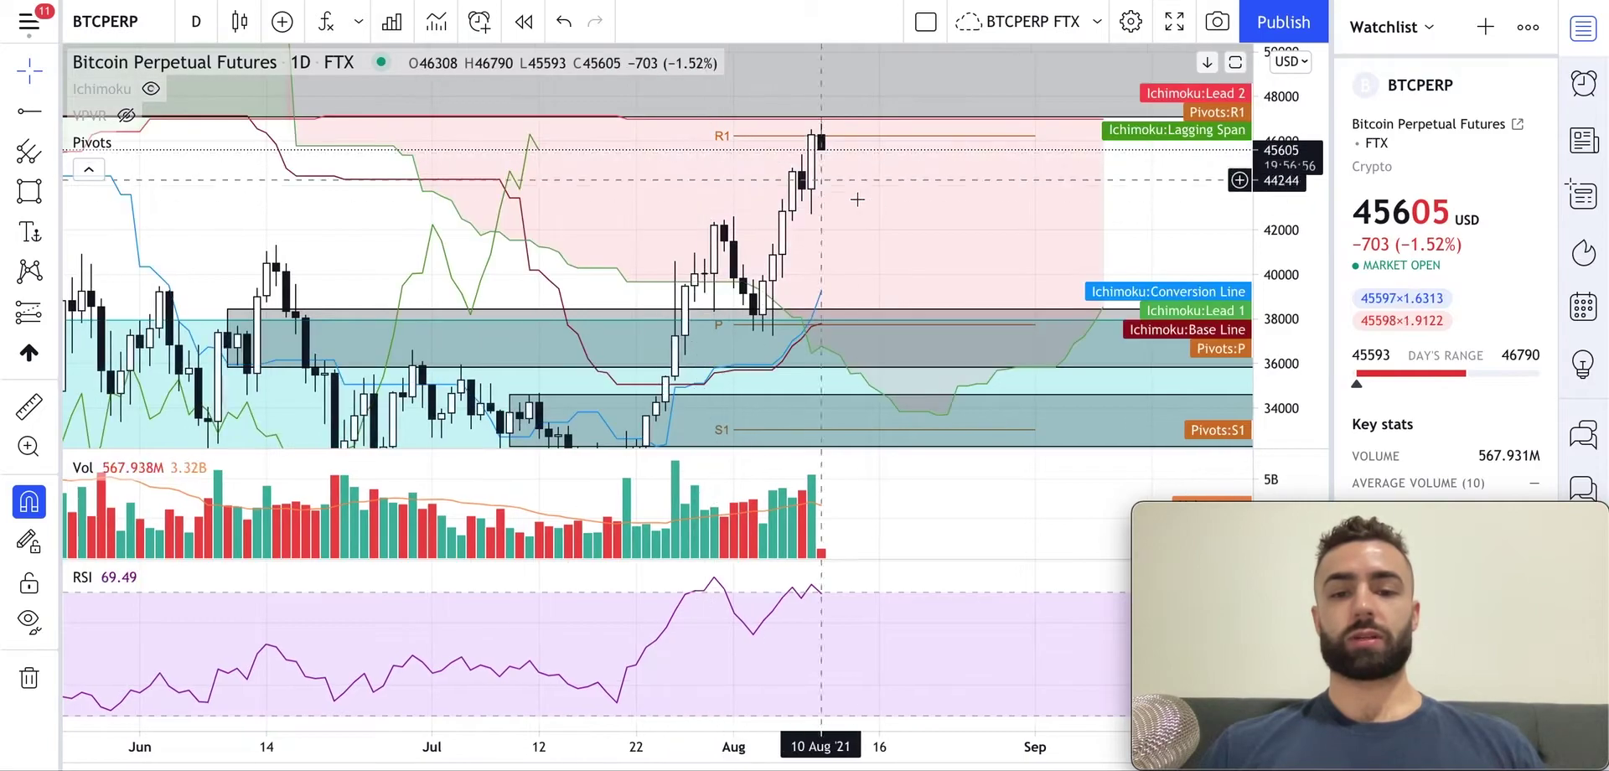
{"action": "left_click_drag", "start_coordinate": [901, 209], "coordinate": [852, 245]}
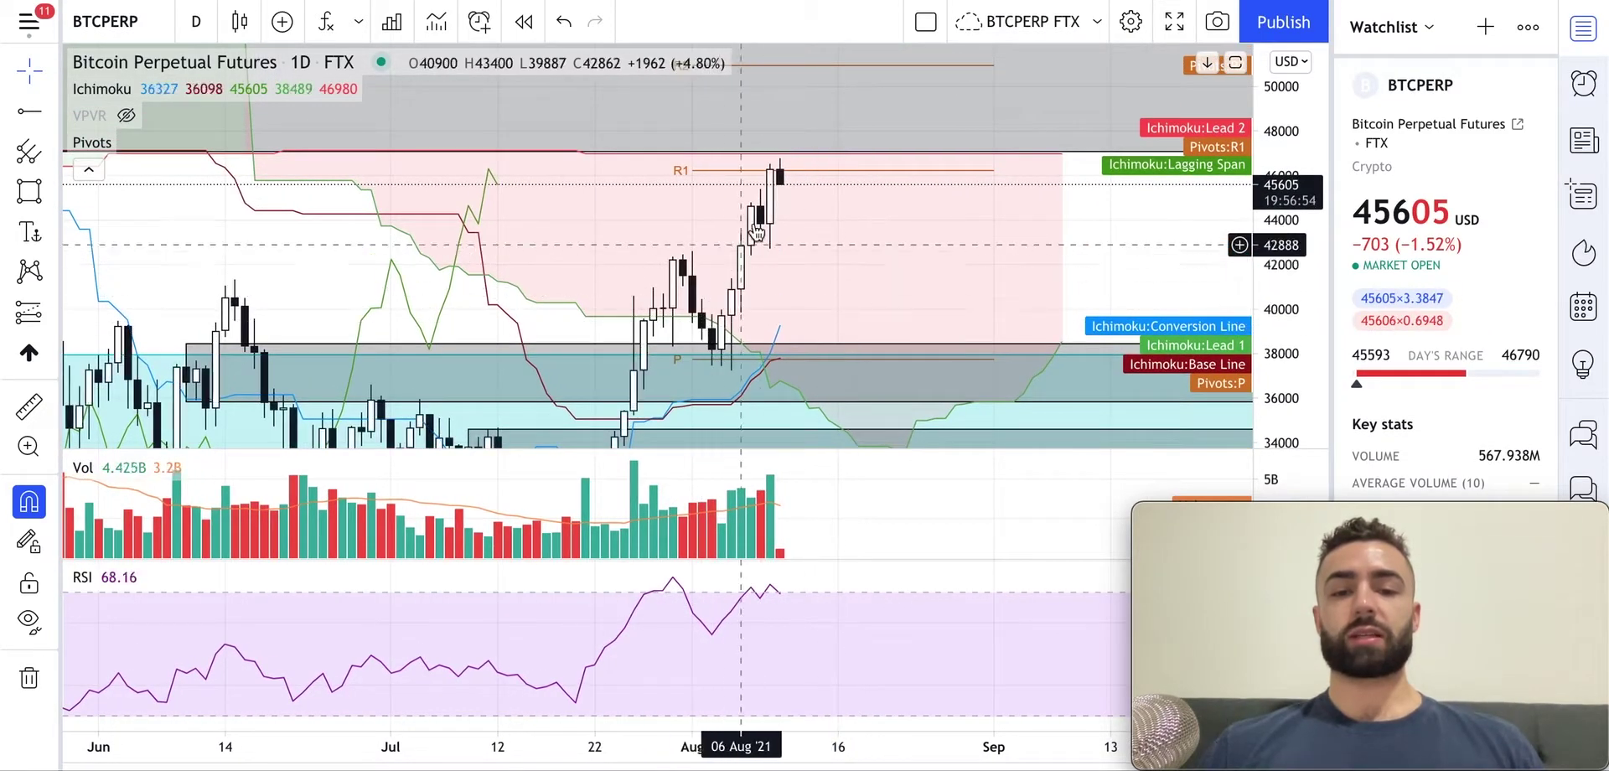
{"action": "mouse_move", "coordinate": [130, 146]}
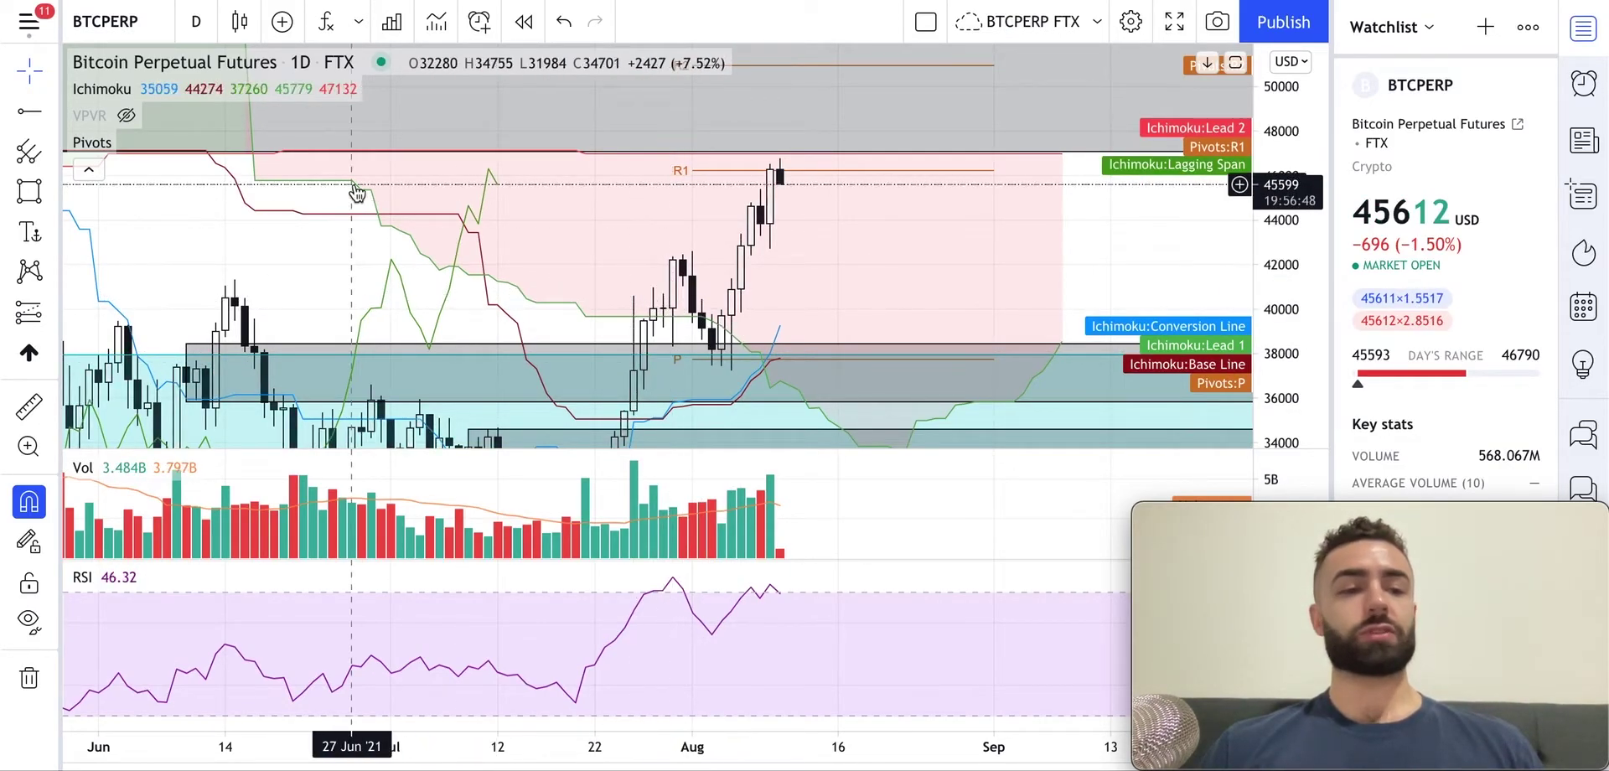
{"action": "left_click", "coordinate": [132, 142]}
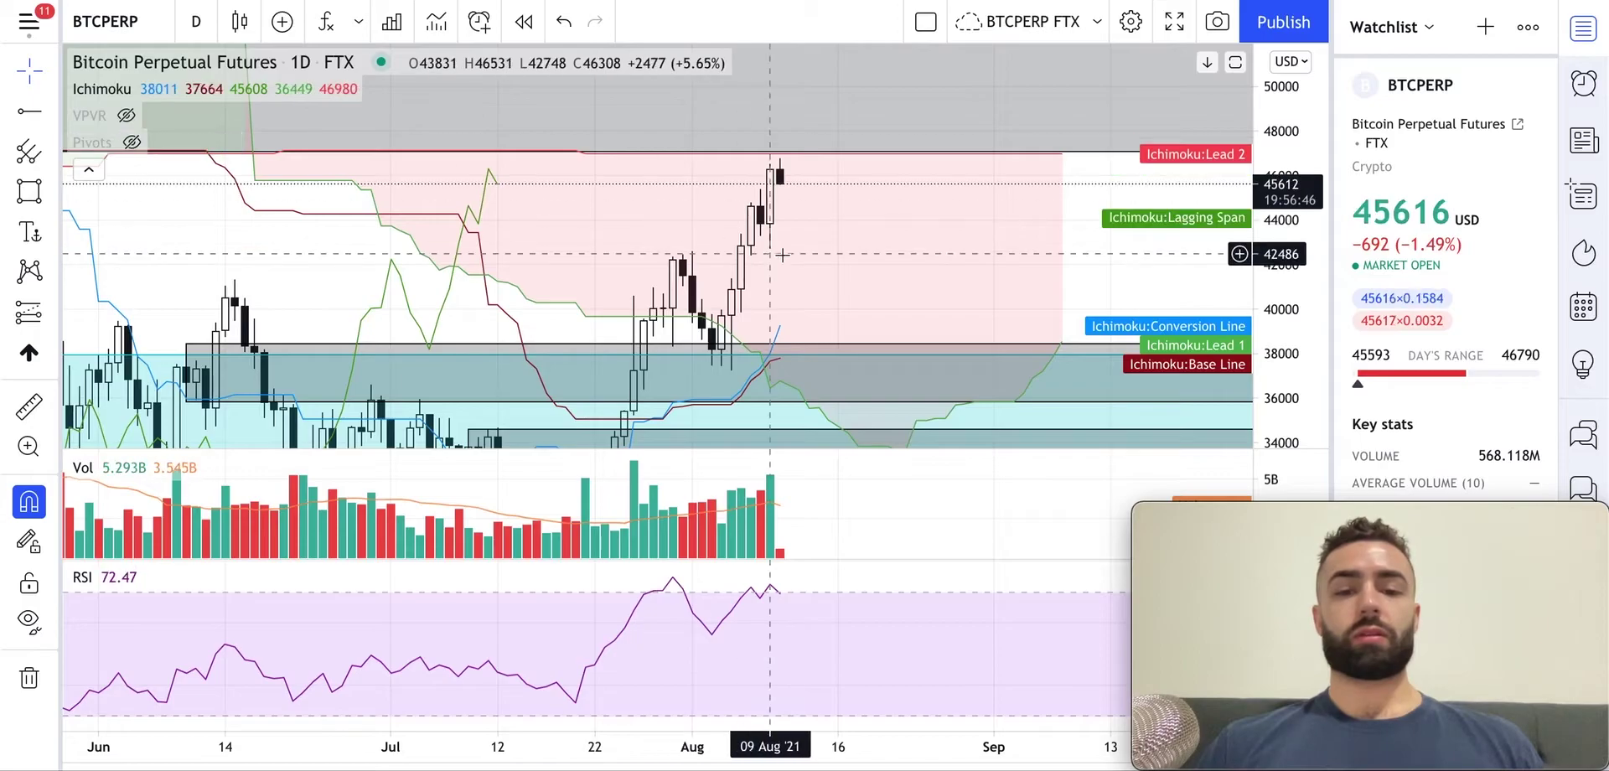
Examine the daily price, lagging span, conversion line and base line against the Ichimoku cloud from May to August
{"action": "left_click_drag", "start_coordinate": [819, 277], "coordinate": [903, 235]}
{"action": "left_click_drag", "start_coordinate": [1300, 176], "coordinate": [1299, 228]}
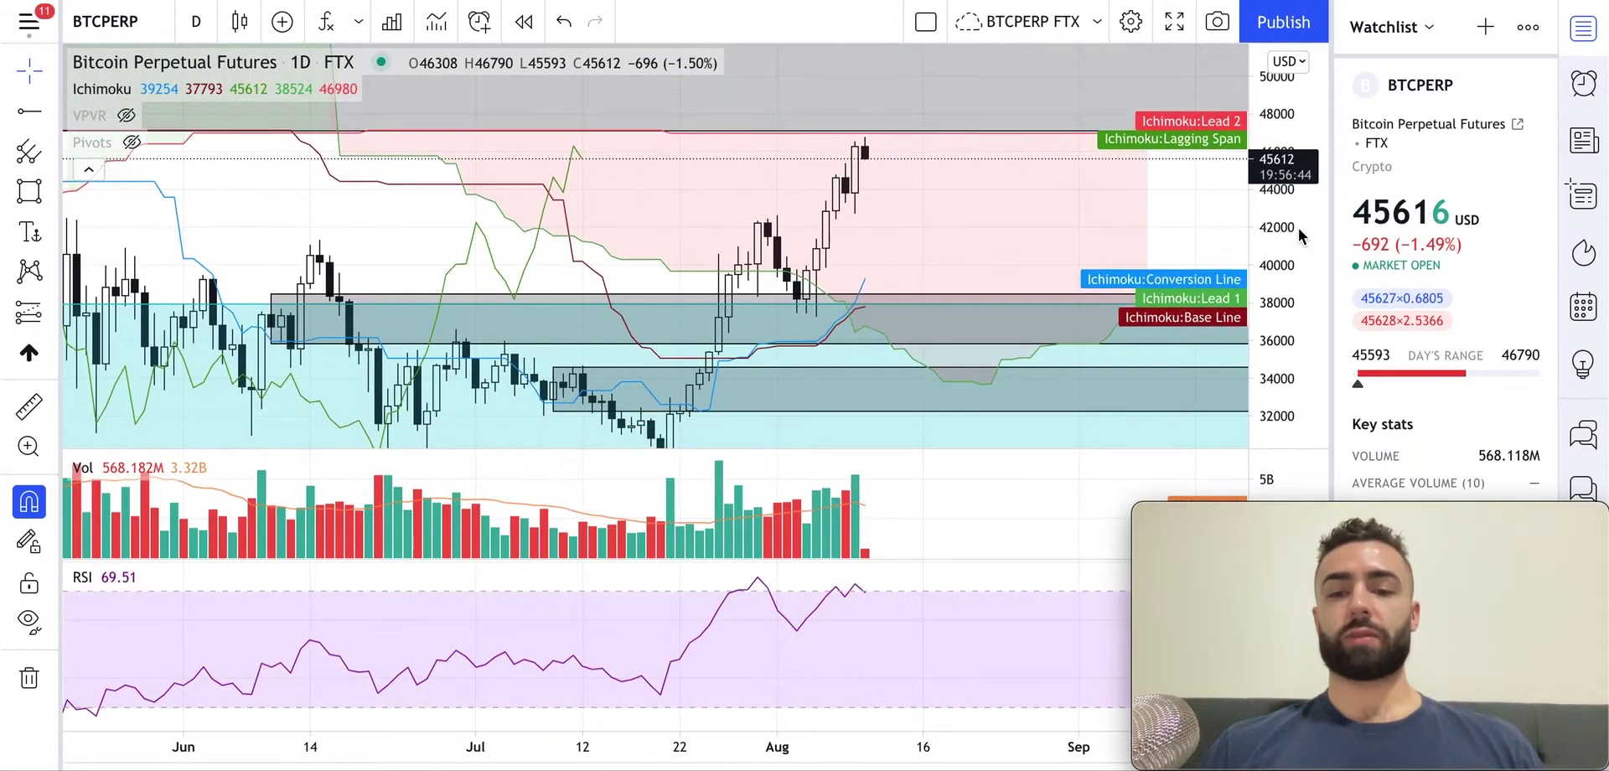
{"action": "mouse_move", "coordinate": [905, 201]}
{"action": "left_mouse_down"}
{"action": "mouse_move", "coordinate": [1003, 228]}
{"action": "mouse_move", "coordinate": [922, 216]}
{"action": "left_mouse_up"}
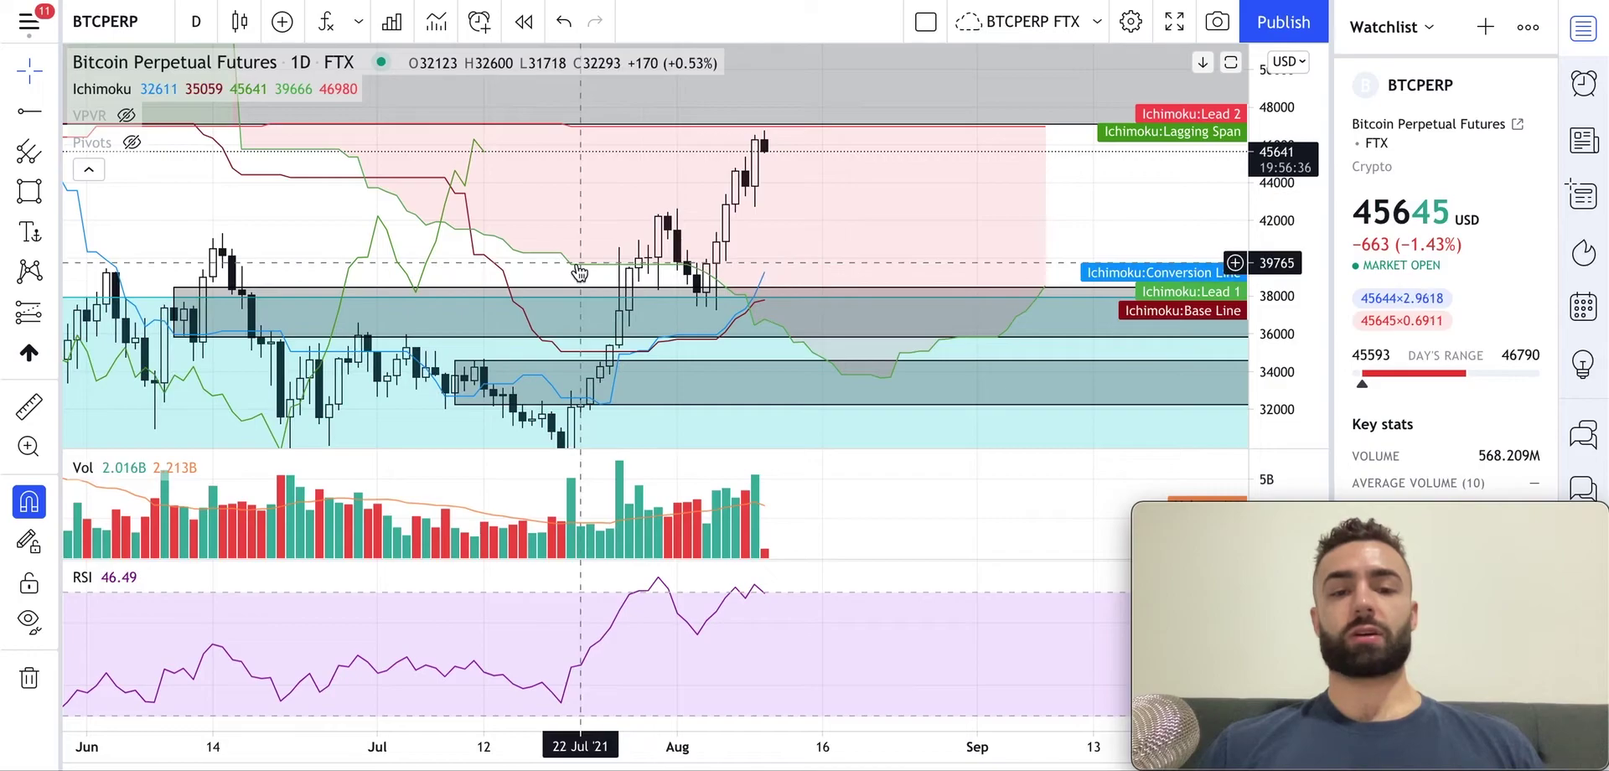
{"action": "left_click_drag", "start_coordinate": [579, 272], "coordinate": [625, 277]}
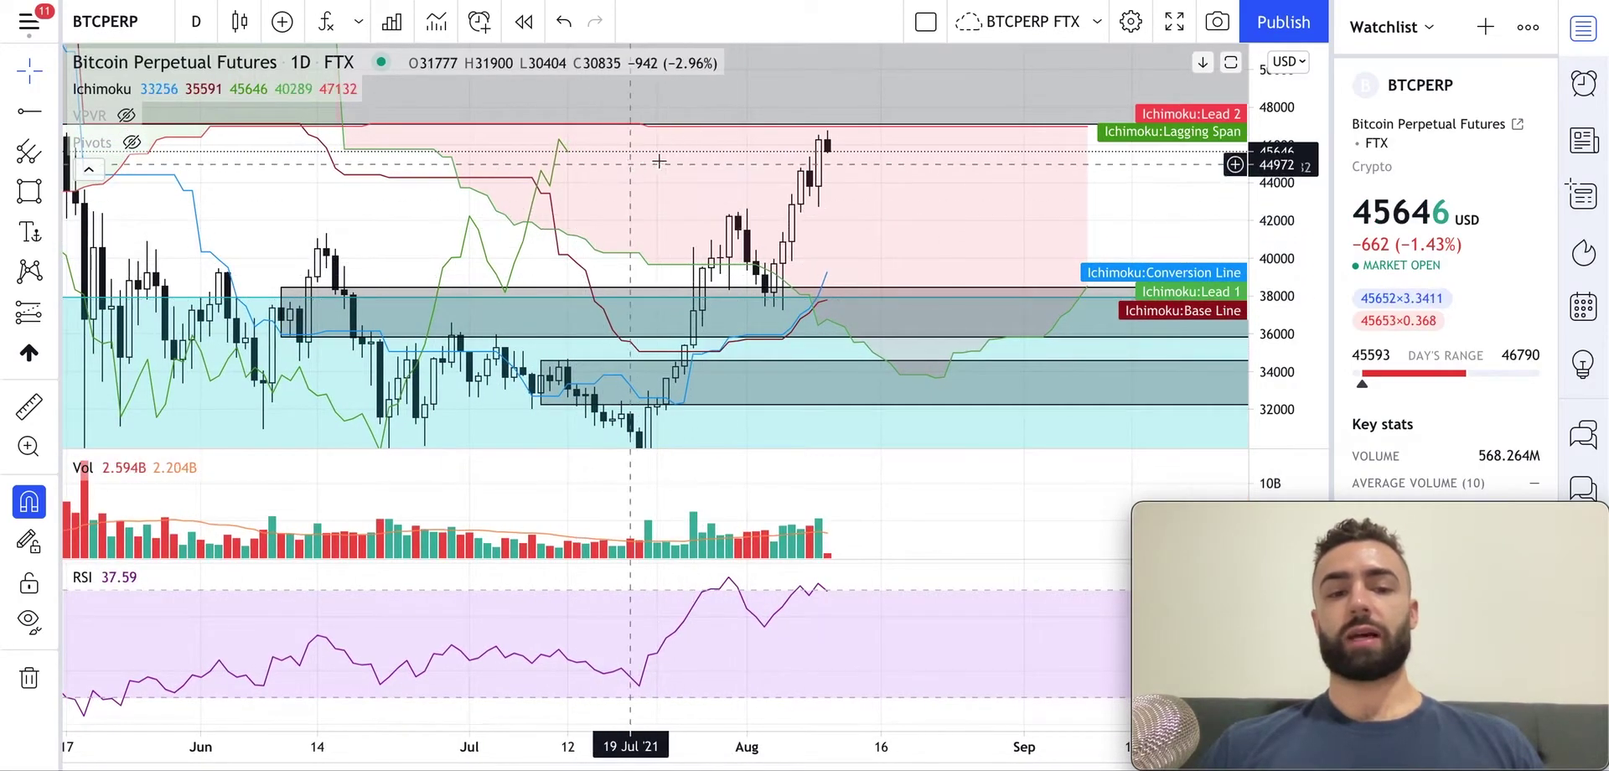
{"action": "scroll", "coordinate": [908, 210], "scroll_direction": "down", "scroll_amount": 1}
{"action": "scroll", "coordinate": [908, 211], "scroll_direction": "down", "scroll_amount": 3}
{"action": "scroll", "coordinate": [909, 210], "scroll_direction": "up", "scroll_amount": 2}
{"action": "left_click_drag", "start_coordinate": [910, 211], "coordinate": [880, 222]}
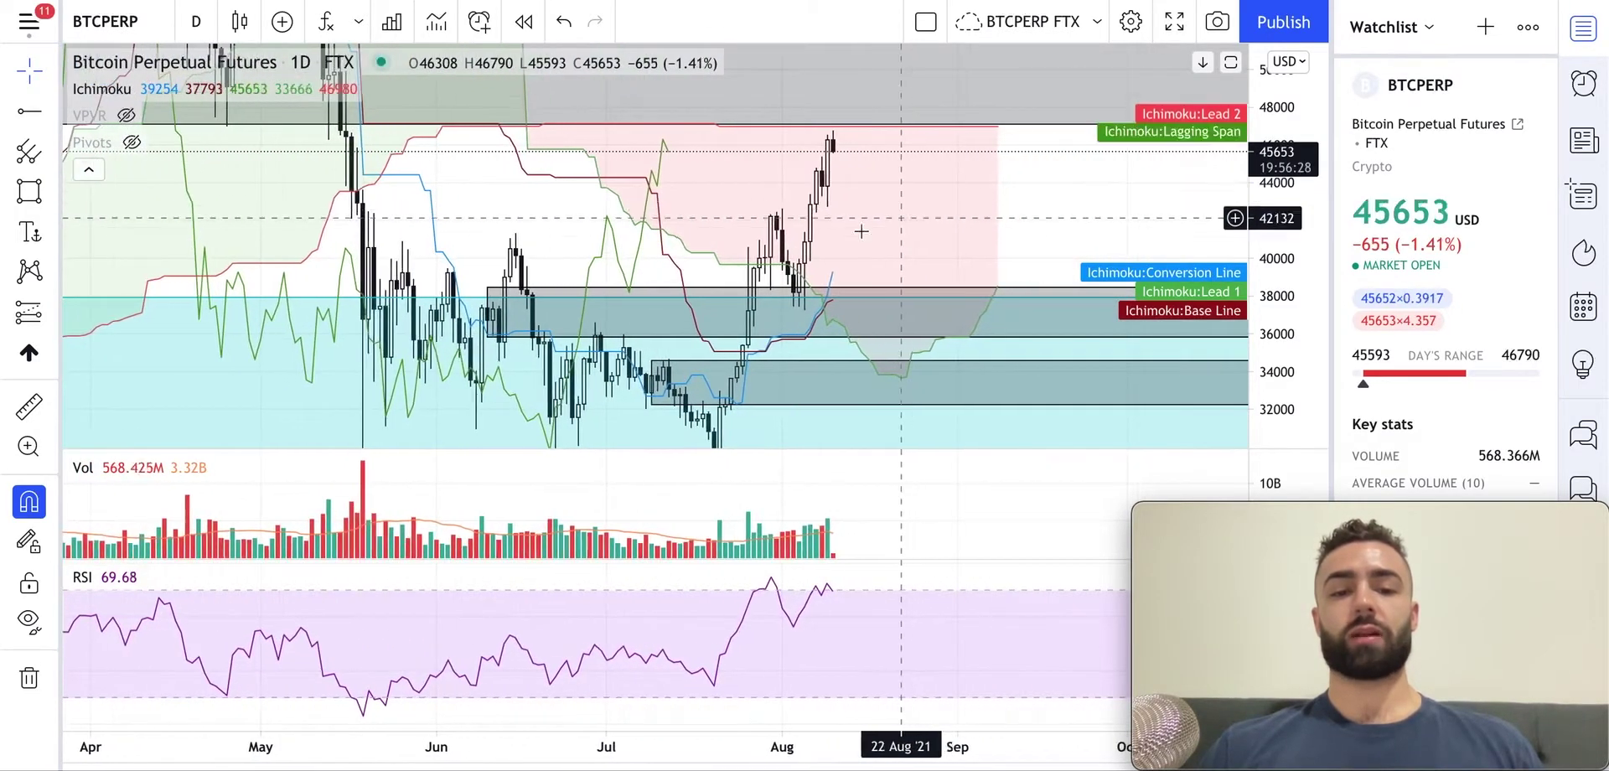
{"action": "scroll", "coordinate": [771, 228], "scroll_direction": "up", "scroll_amount": 2}
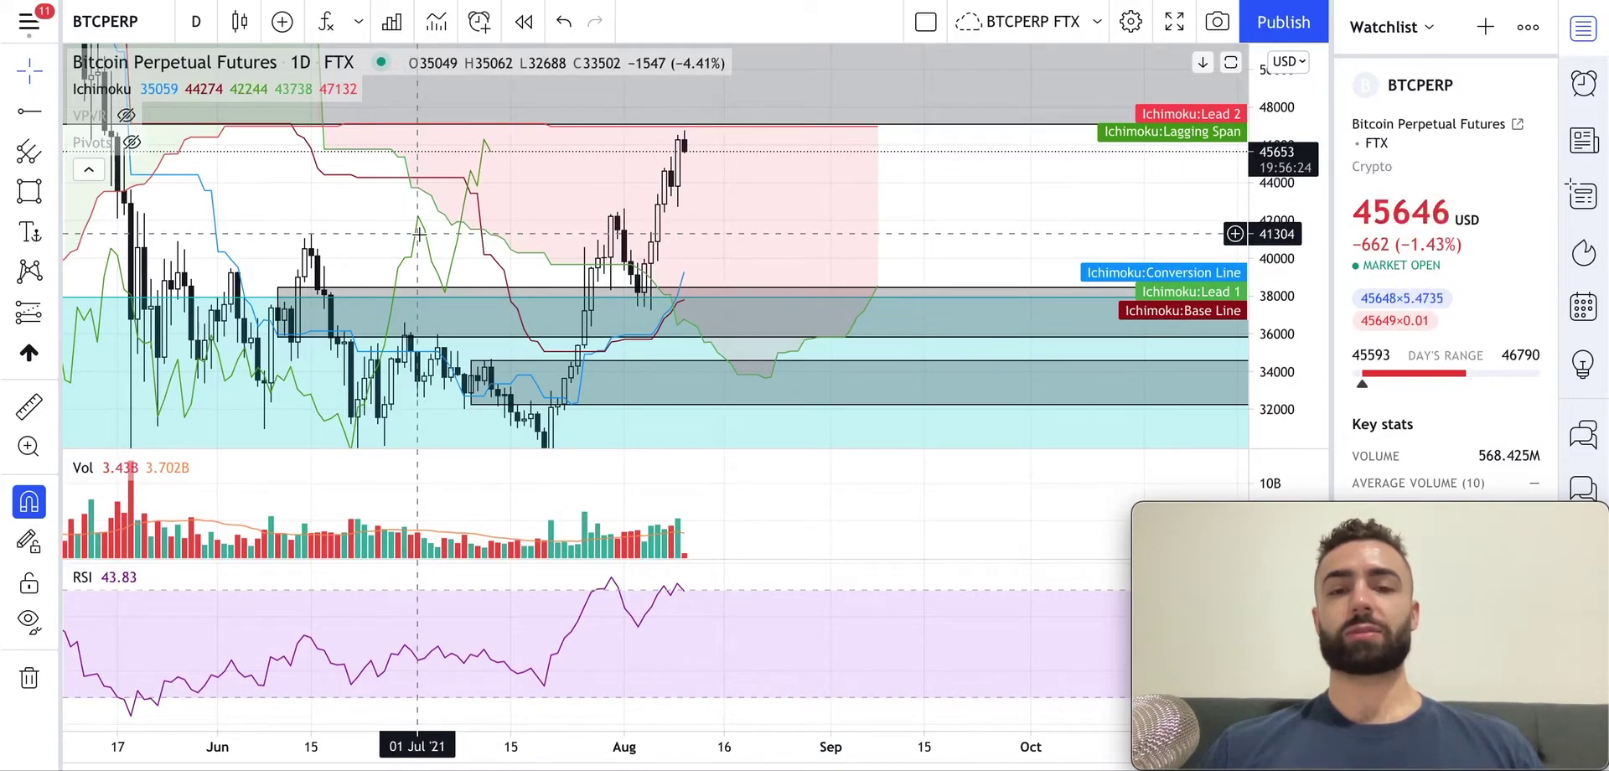
{"action": "scroll", "coordinate": [670, 167], "scroll_direction": "up", "scroll_amount": 1}
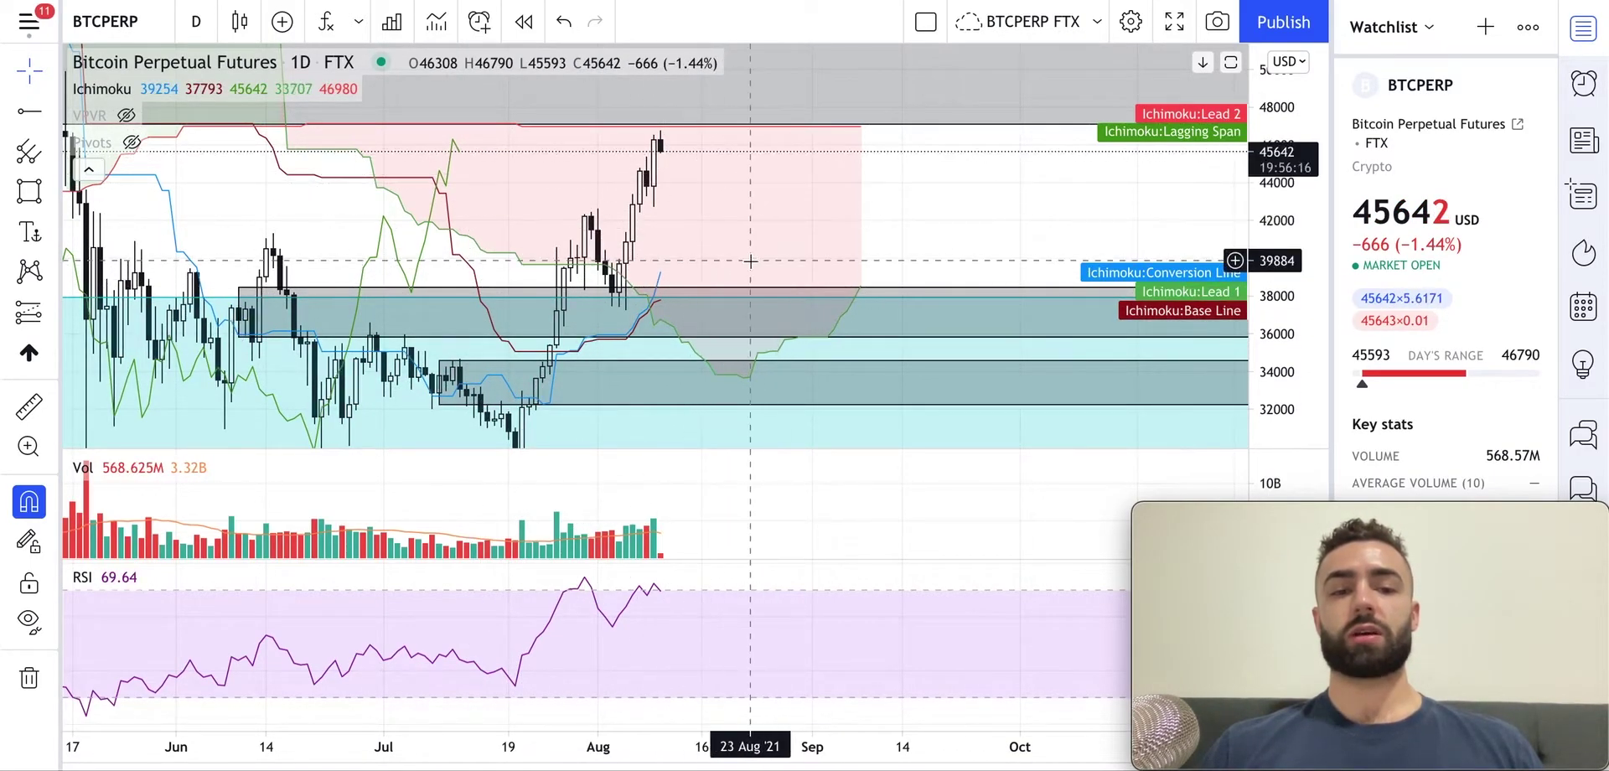
Enlarge the daily price pane to fill the chart area and compress its price scale to fit the cloud and zones
{"action": "scroll", "coordinate": [750, 260], "scroll_direction": "down", "scroll_amount": 5}
{"action": "double_click", "coordinate": [871, 214]}
{"action": "scroll", "coordinate": [870, 214], "scroll_direction": "up", "scroll_amount": 5}
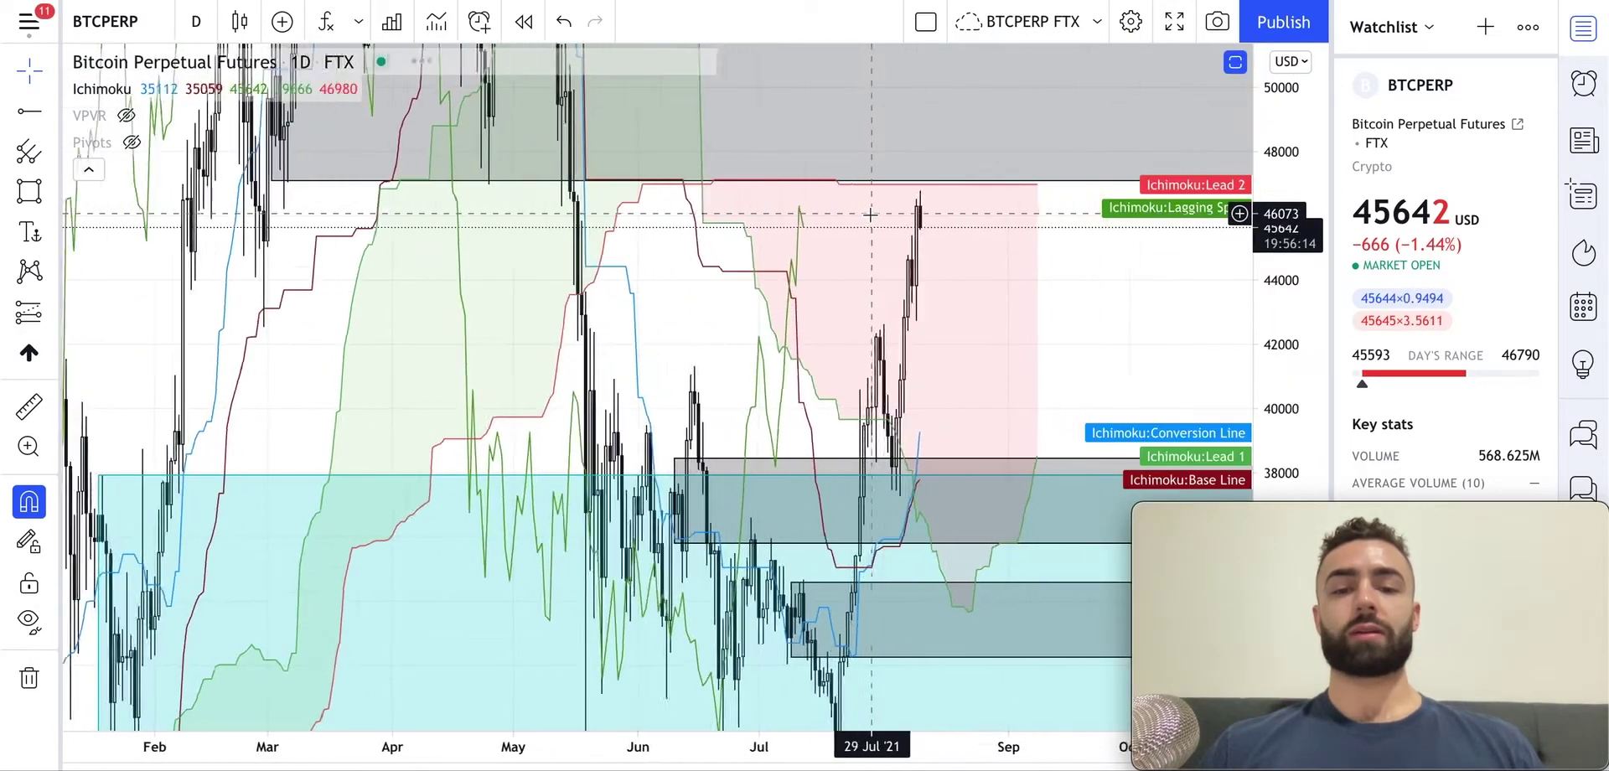
{"action": "left_click_drag", "start_coordinate": [1301, 148], "coordinate": [1281, 496]}
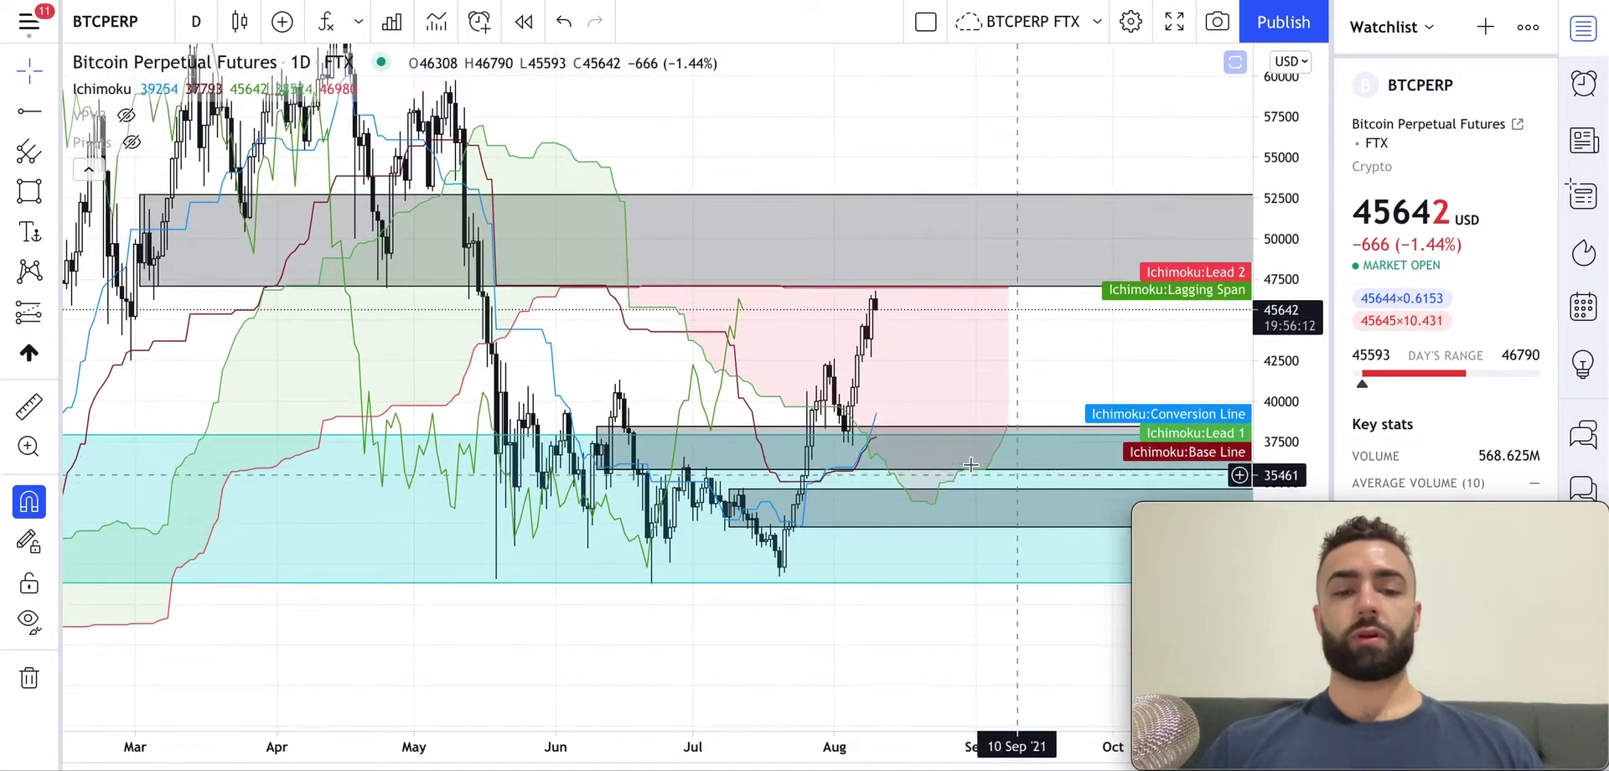
{"action": "scroll", "coordinate": [969, 465], "scroll_direction": "up", "scroll_amount": 1}
{"action": "scroll", "coordinate": [970, 466], "scroll_direction": "right", "scroll_amount": 2}
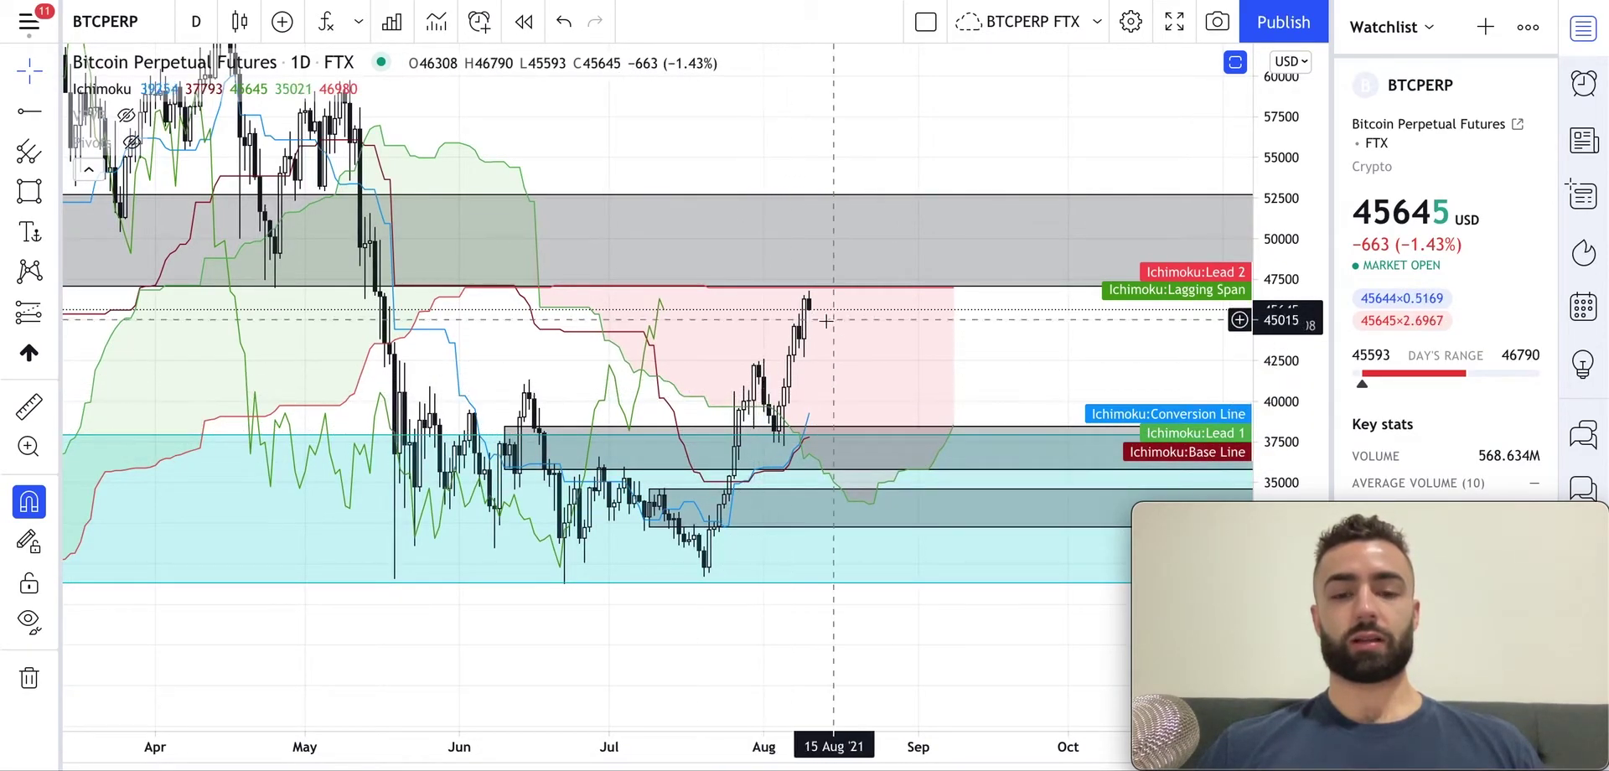
Compare the May sell-off through the Ichimoku cloud with the current price approaching the cloud's upper edge and the grey zone
{"action": "left_click_drag", "start_coordinate": [493, 342], "coordinate": [827, 332]}
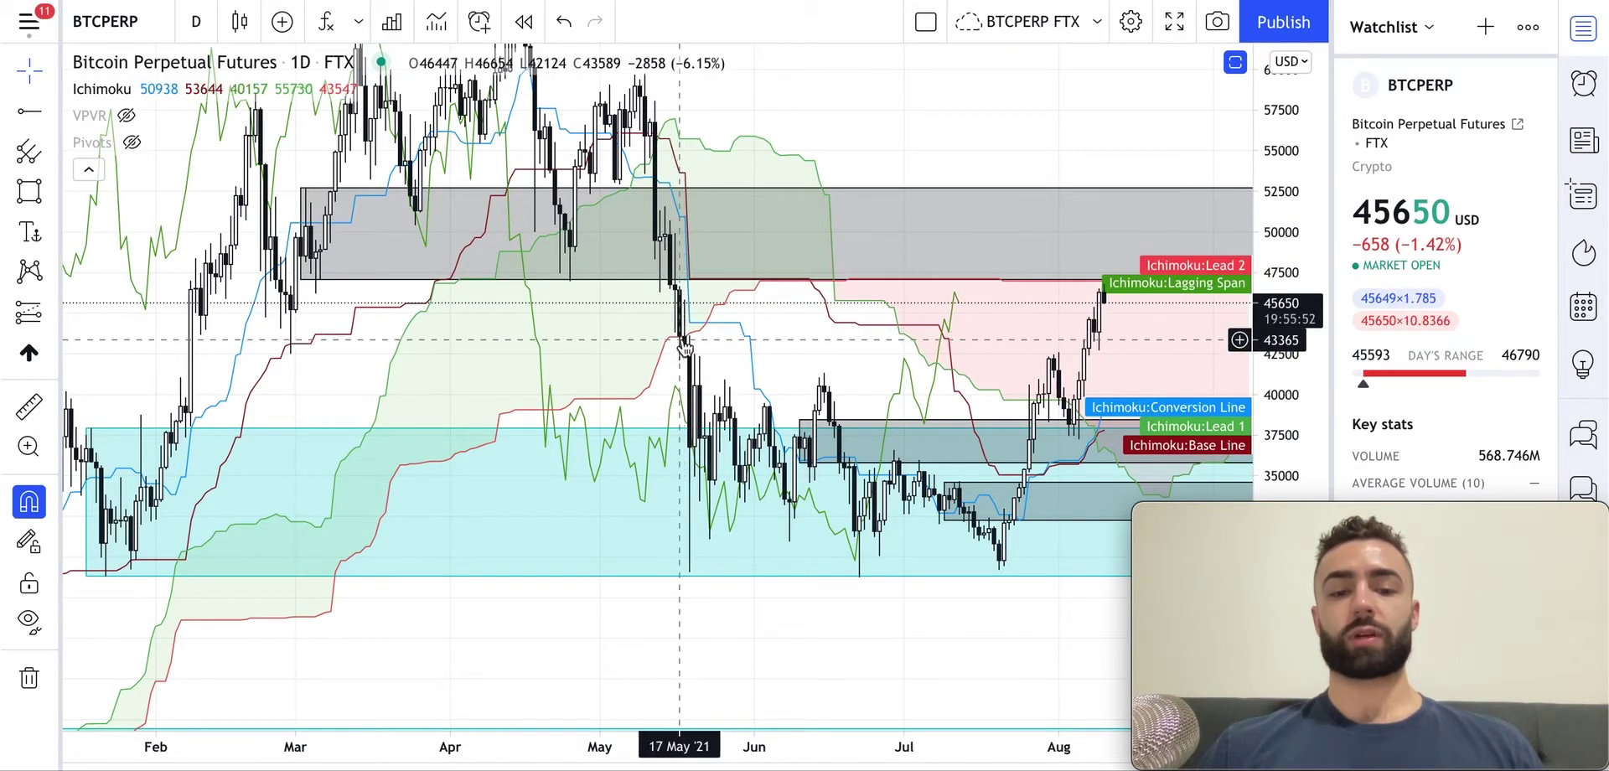
{"action": "scroll", "coordinate": [867, 373], "scroll_direction": "right", "scroll_amount": 5}
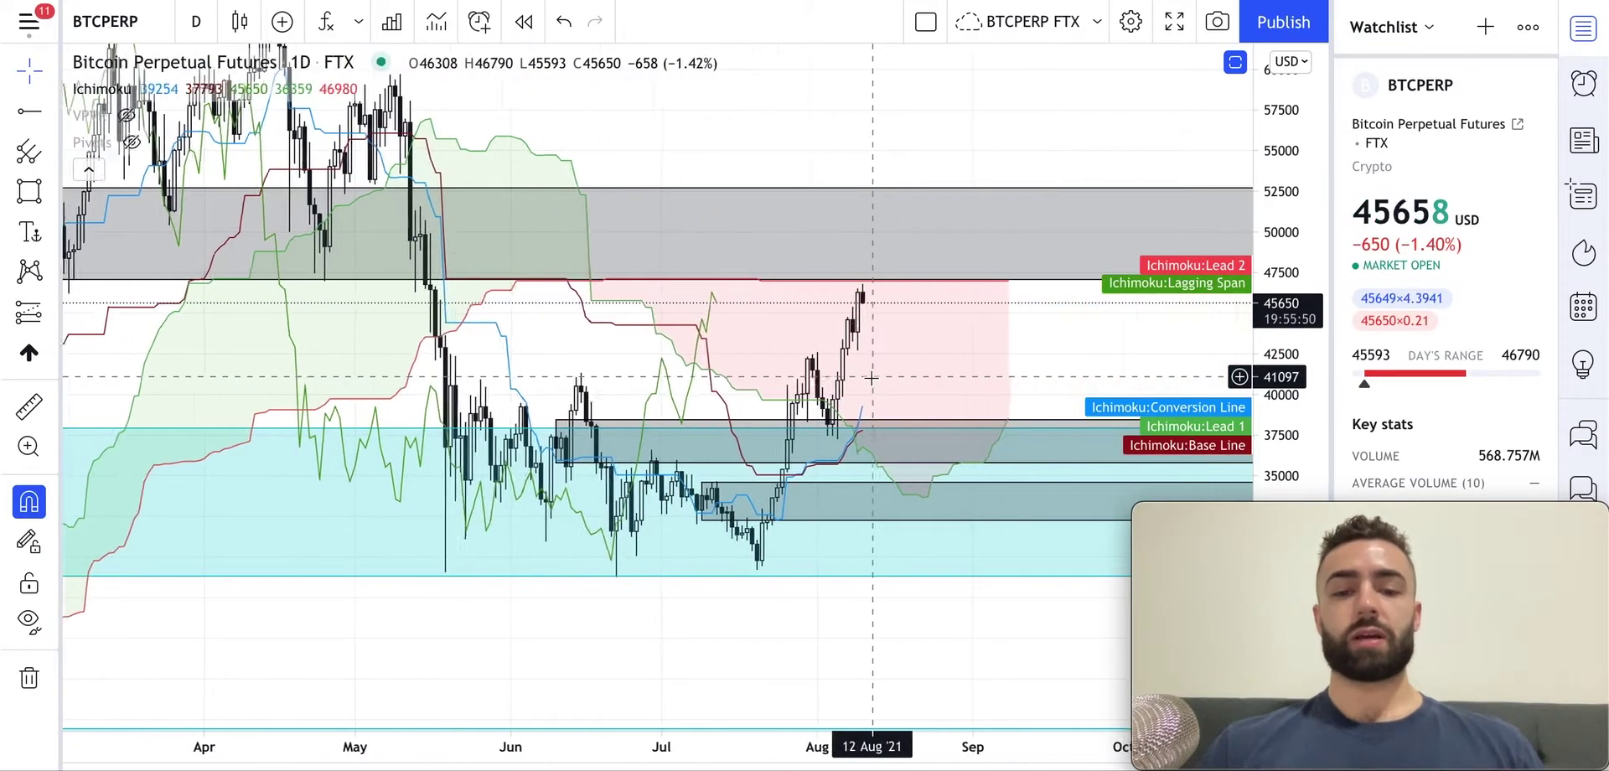
{"action": "scroll", "coordinate": [871, 377], "scroll_direction": "right", "scroll_amount": 3}
{"action": "scroll", "coordinate": [796, 361], "scroll_direction": "right", "scroll_amount": 3}
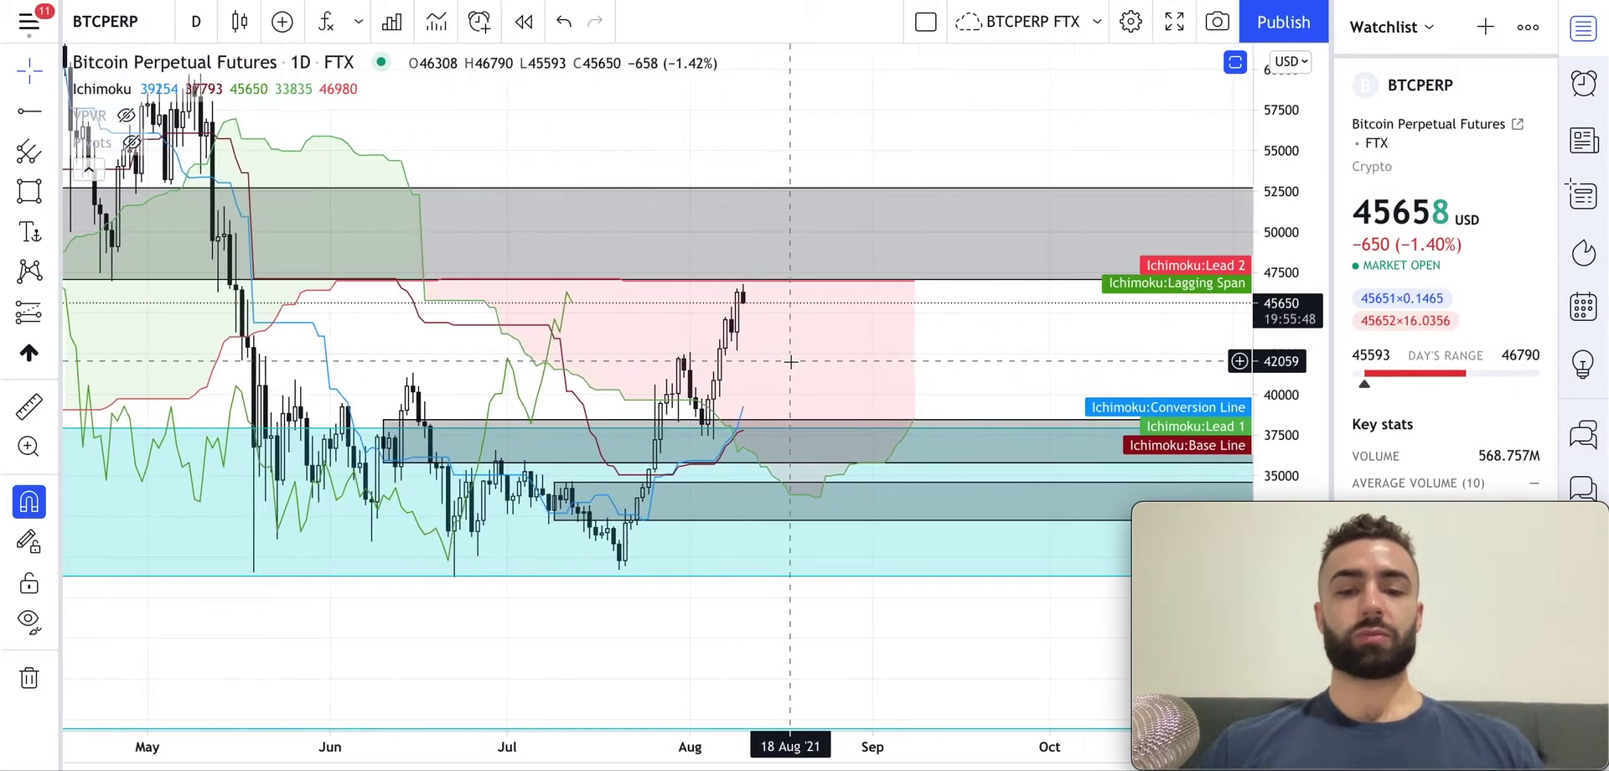
{"action": "scroll", "coordinate": [720, 377], "scroll_direction": "up", "scroll_amount": 2}
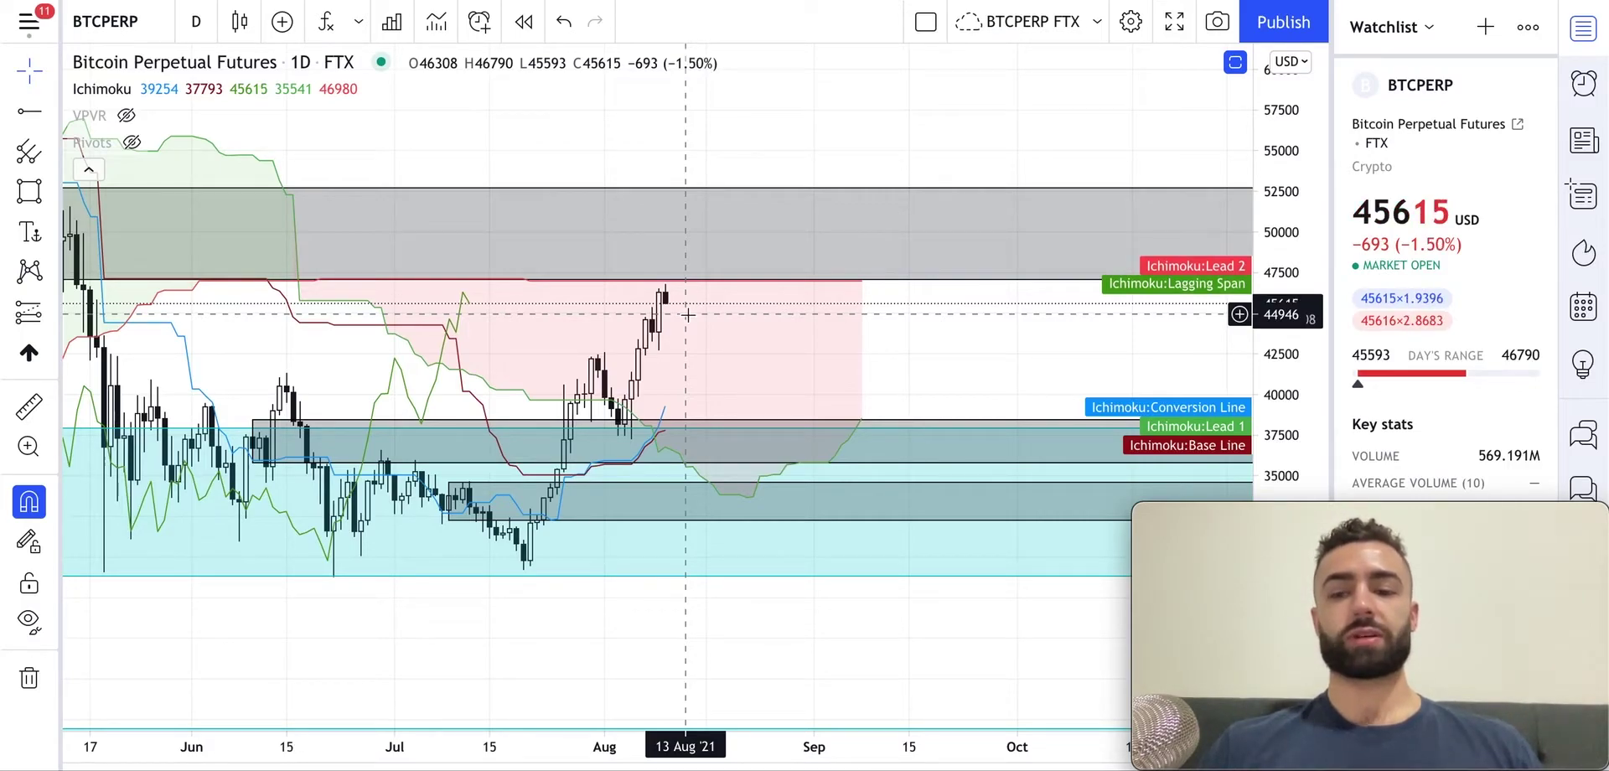
{"action": "scroll", "coordinate": [687, 314], "scroll_direction": "down", "scroll_amount": 2}
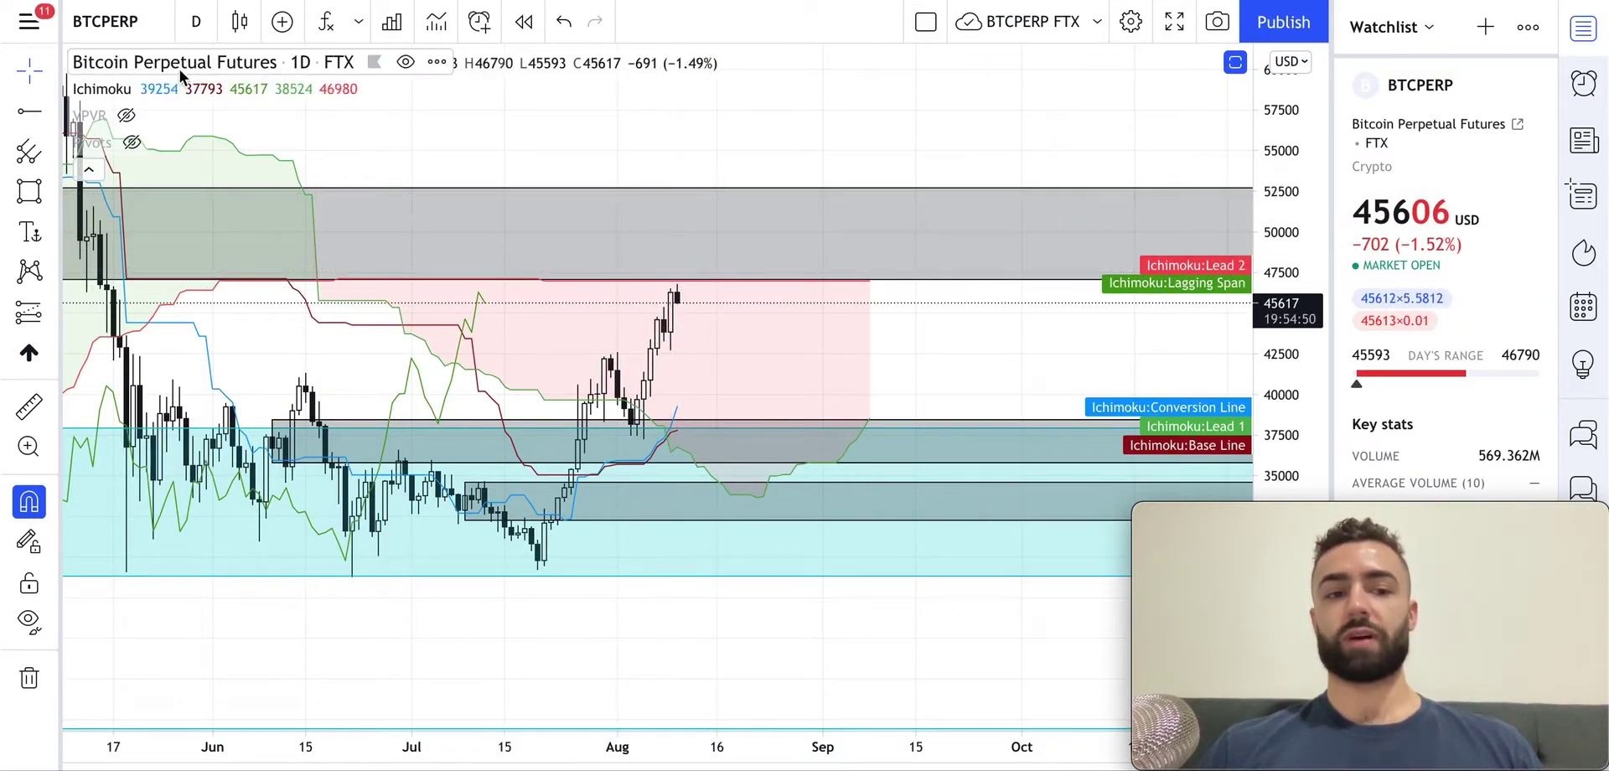
Hide the Ichimoku indicator and switch the chart interval to 12 hours
{"action": "left_click", "coordinate": [153, 89]}
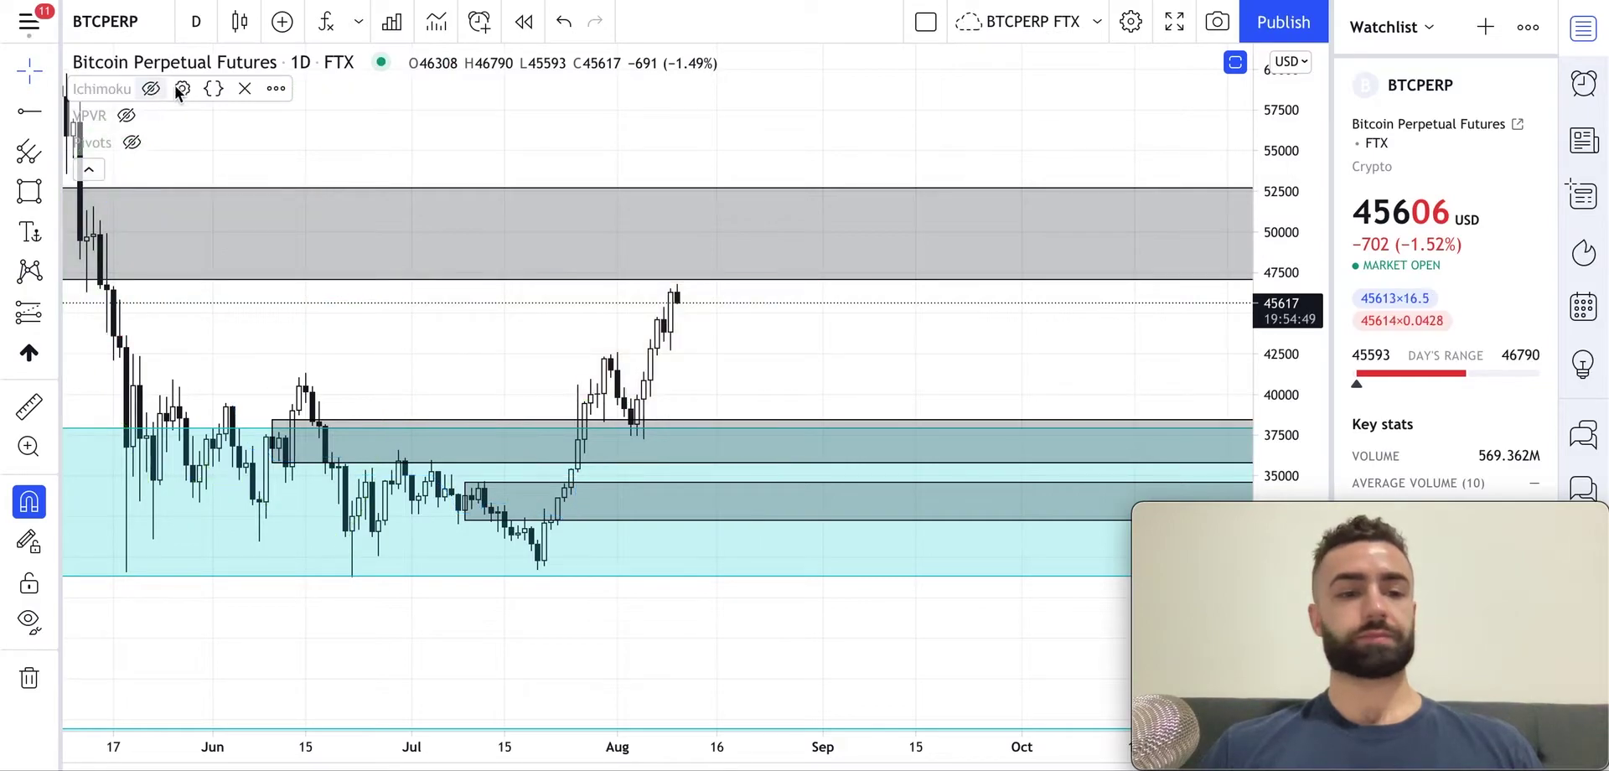
{"action": "left_click", "coordinate": [197, 24]}
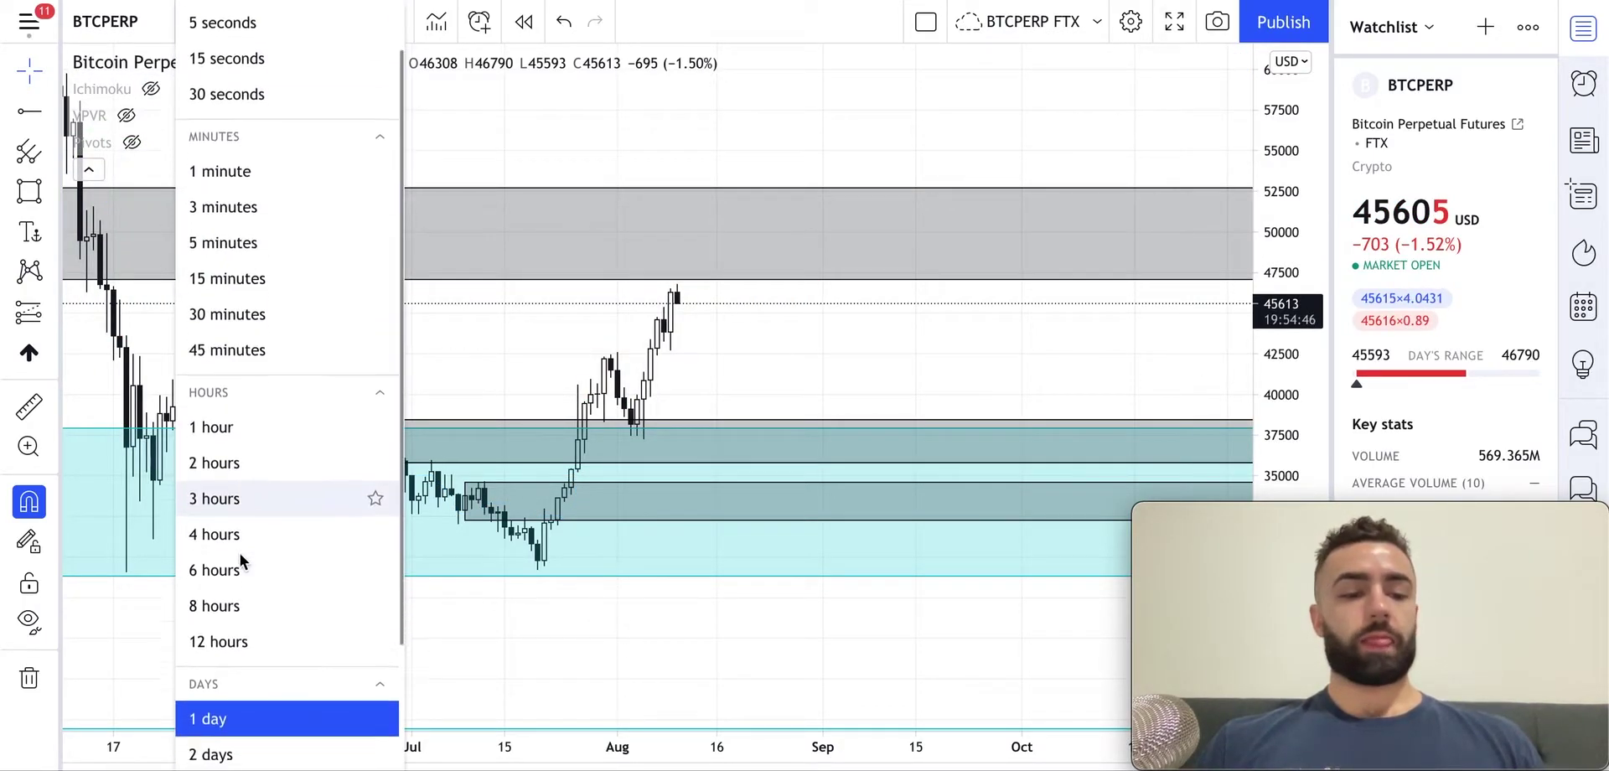
{"action": "left_click", "coordinate": [252, 584]}
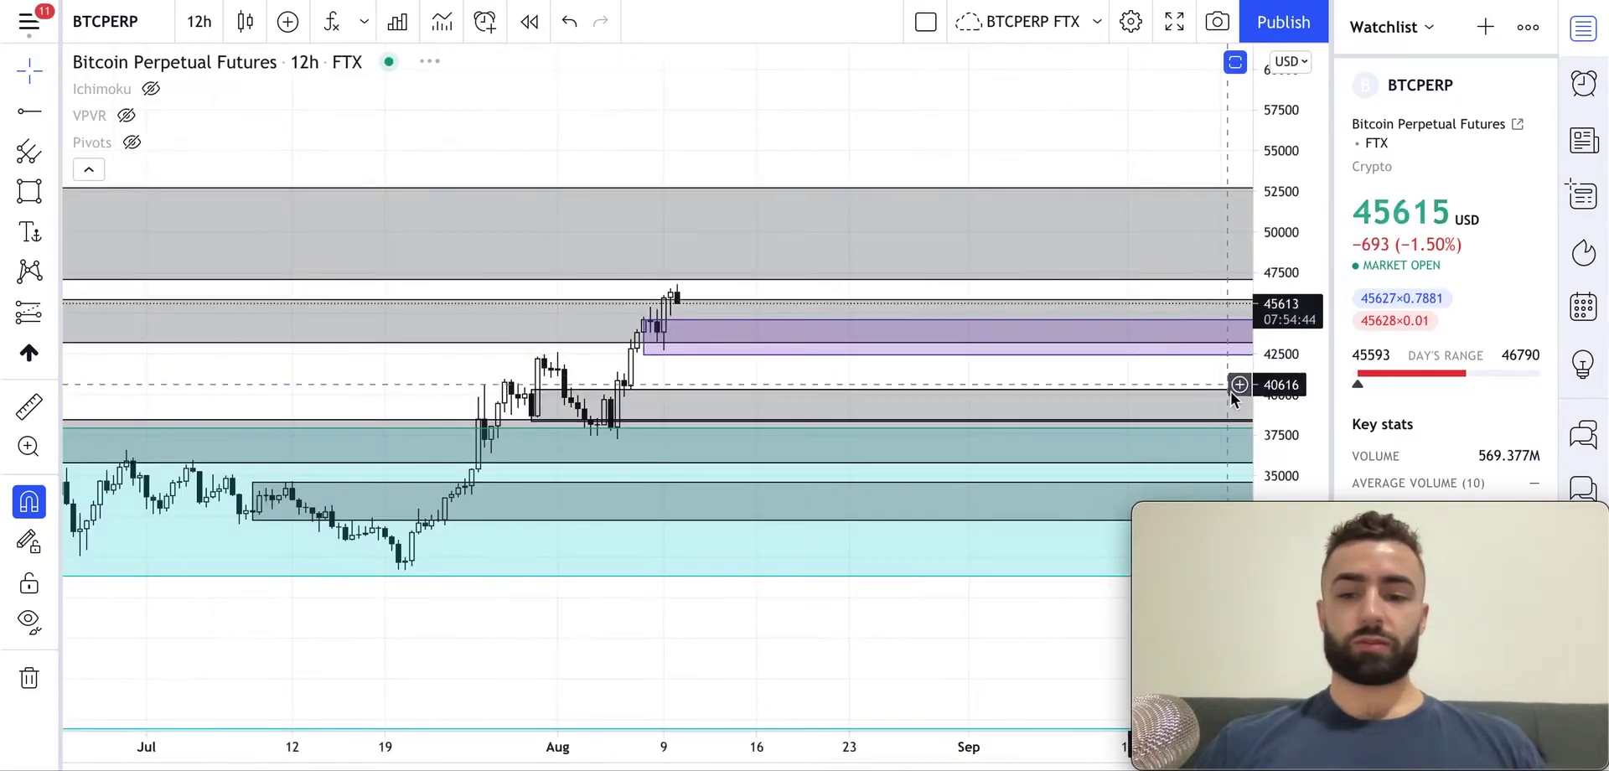
Move the purple zone on the 12-hour chart past the latest candles to about the start of September
{"action": "left_click_drag", "start_coordinate": [1282, 252], "coordinate": [1285, 173]}
{"action": "scroll", "coordinate": [840, 363], "scroll_direction": "up", "scroll_amount": 2}
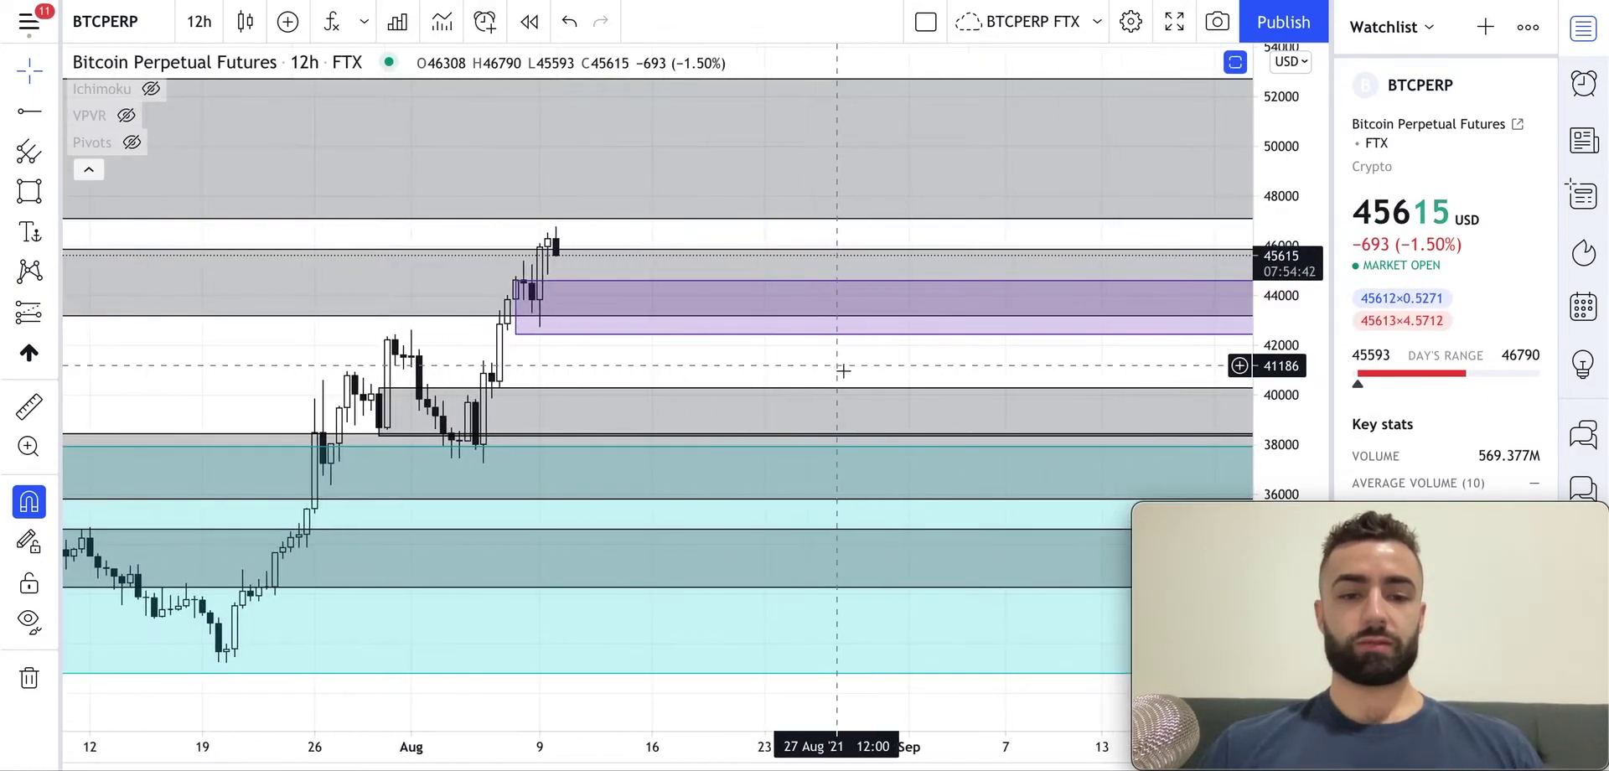
{"action": "scroll", "coordinate": [492, 366], "scroll_direction": "up", "scroll_amount": 1}
{"action": "left_click", "coordinate": [543, 306]}
{"action": "left_click_drag", "start_coordinate": [543, 306], "coordinate": [1115, 307]}
Trace the grey zone around the current price back to its May origin and examine the latest 12-hour candles against it
{"action": "scroll", "coordinate": [736, 382], "scroll_direction": "left", "scroll_amount": 15}
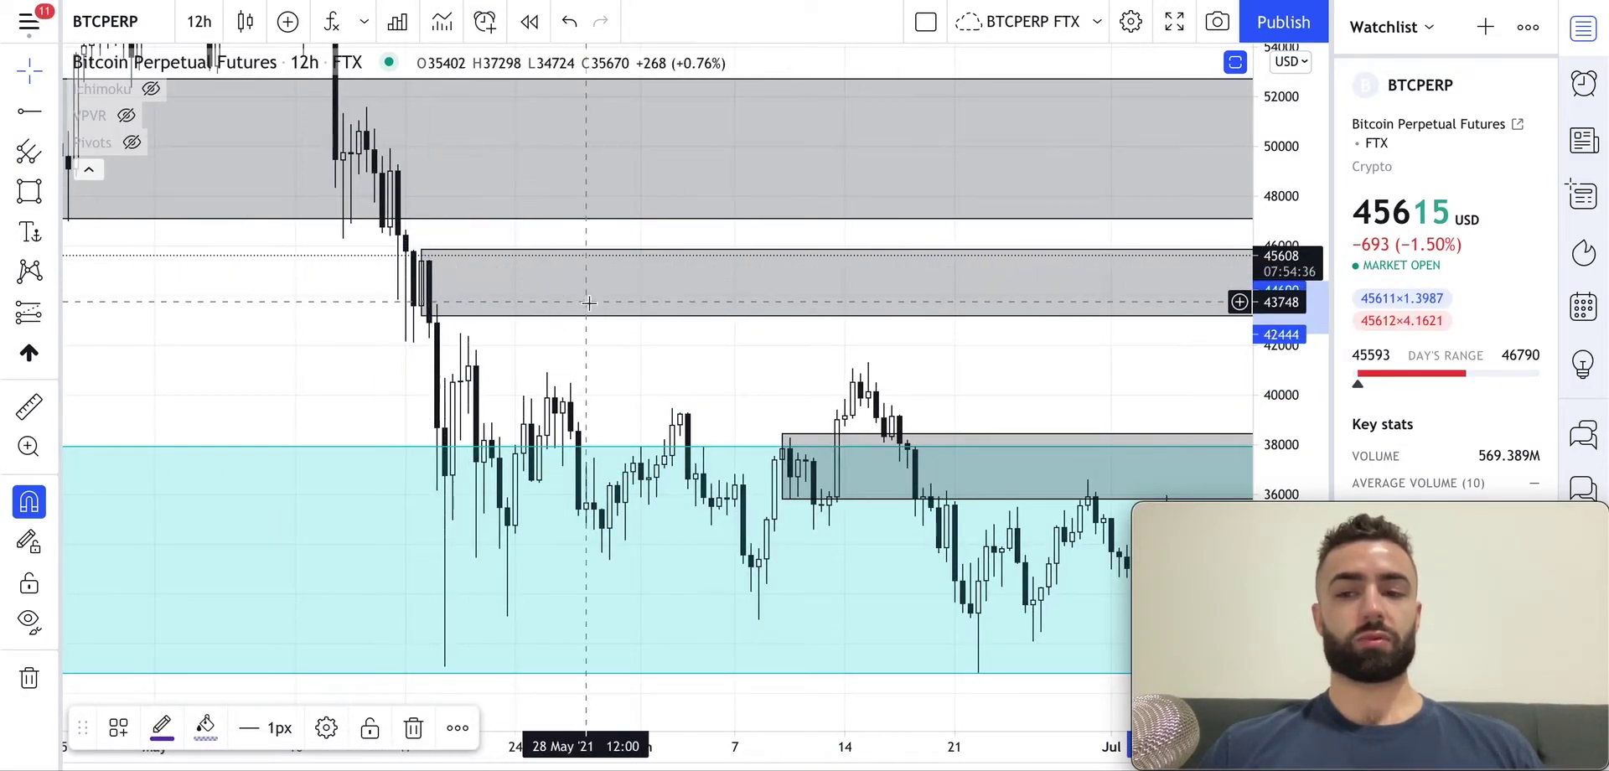
{"action": "scroll", "coordinate": [784, 289], "scroll_direction": "right", "scroll_amount": 15}
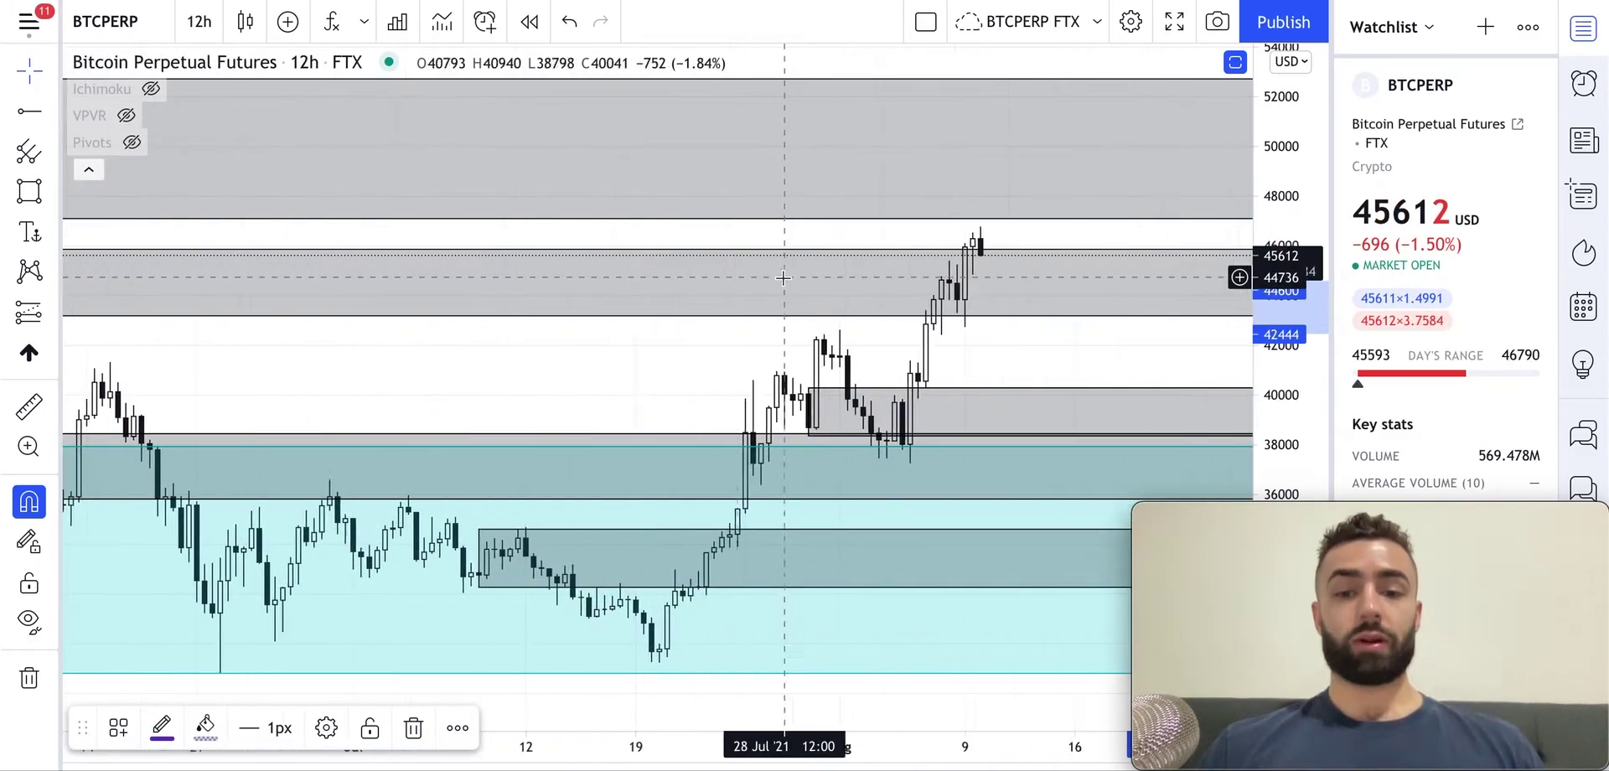
{"action": "scroll", "coordinate": [782, 278], "scroll_direction": "left", "scroll_amount": 2}
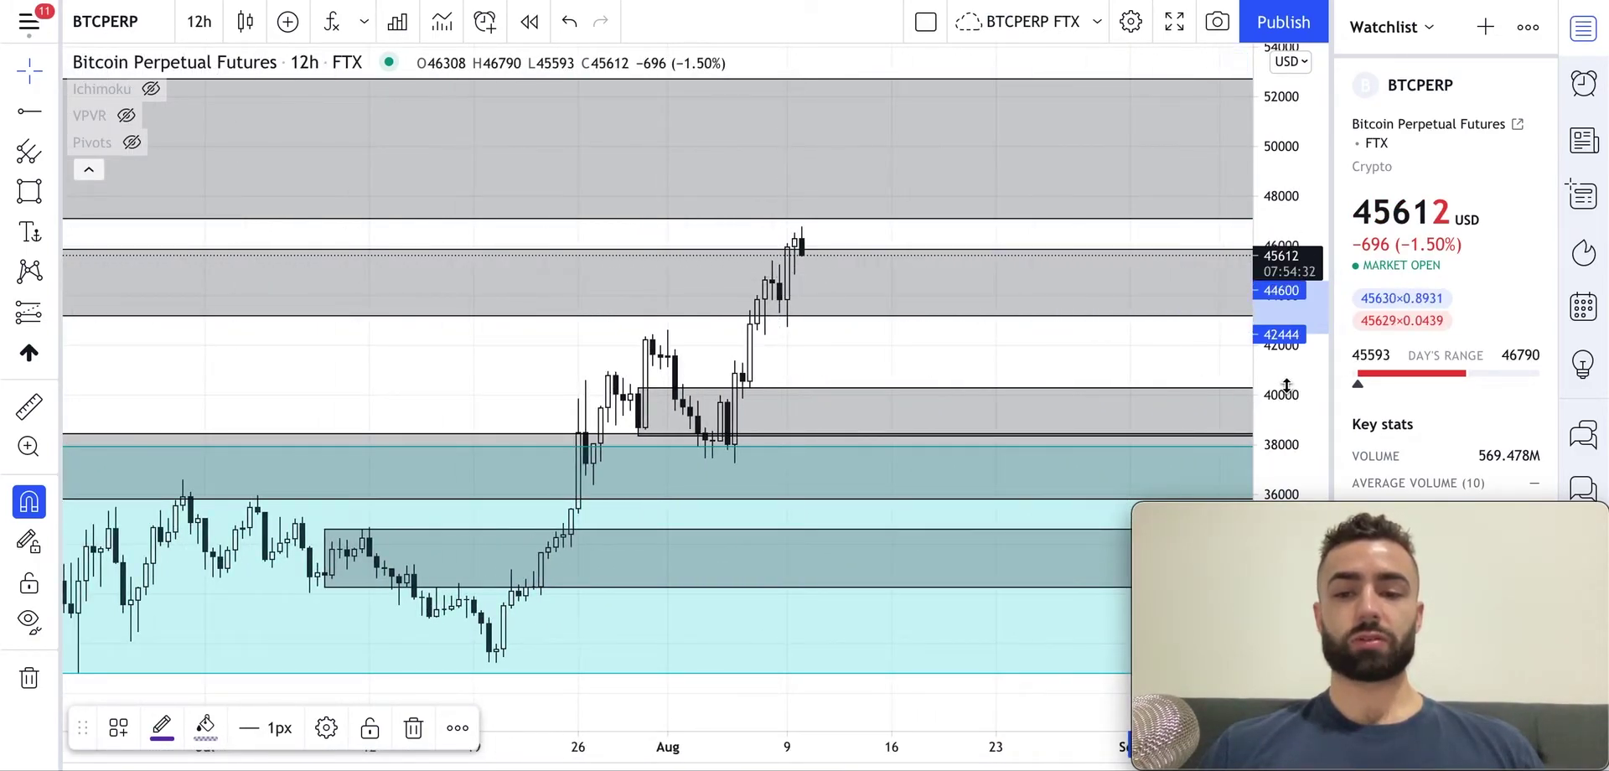
{"action": "left_click_drag", "start_coordinate": [1286, 386], "coordinate": [1287, 352]}
{"action": "scroll", "coordinate": [937, 324], "scroll_direction": "right", "scroll_amount": 6}
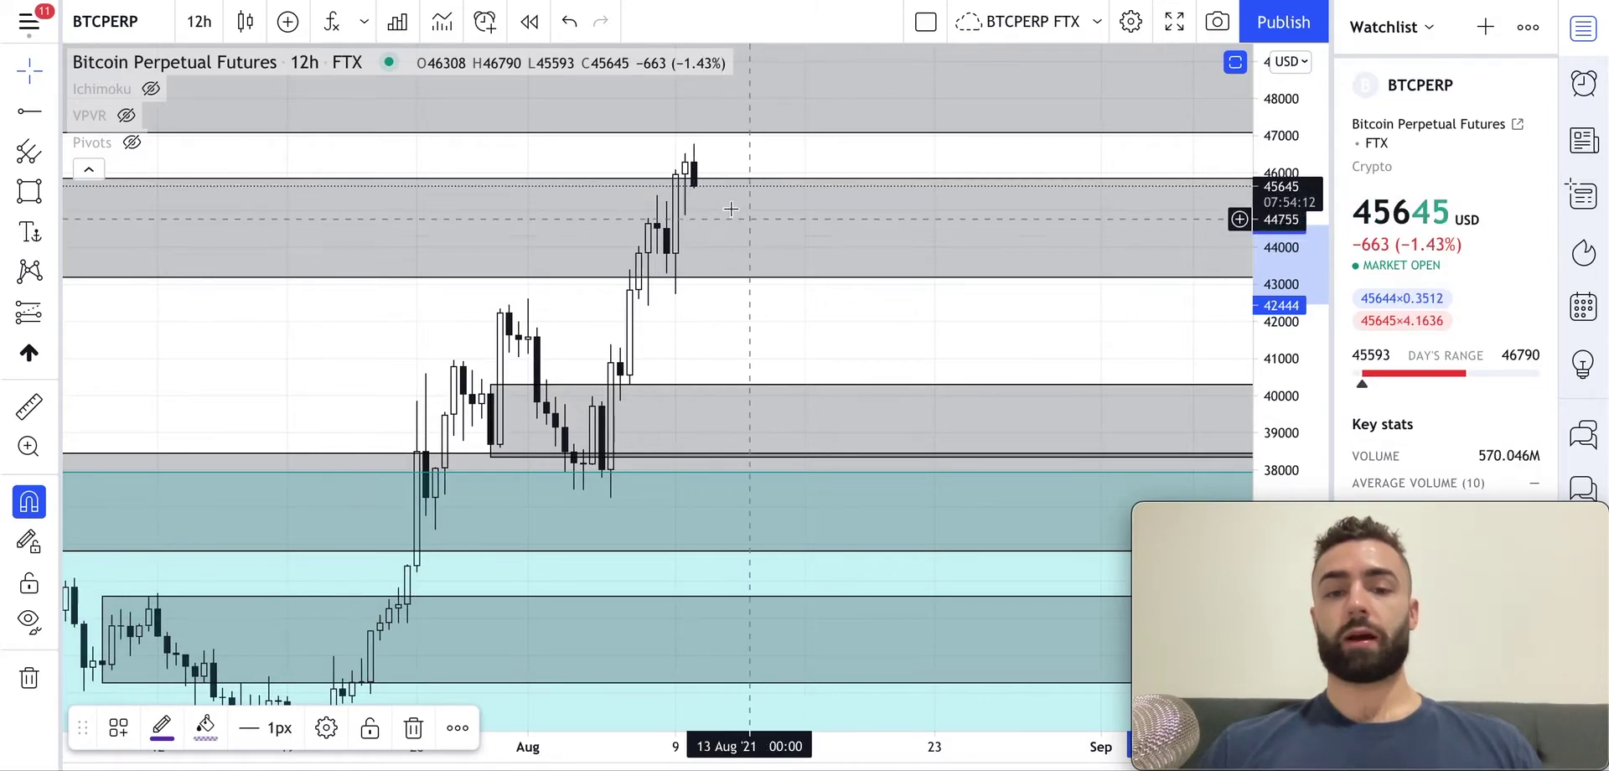
Review the latest 12-hour candles against the grey zones and switch the chart interval to 6 hours
{"action": "left_click_drag", "start_coordinate": [772, 136], "coordinate": [740, 298]}
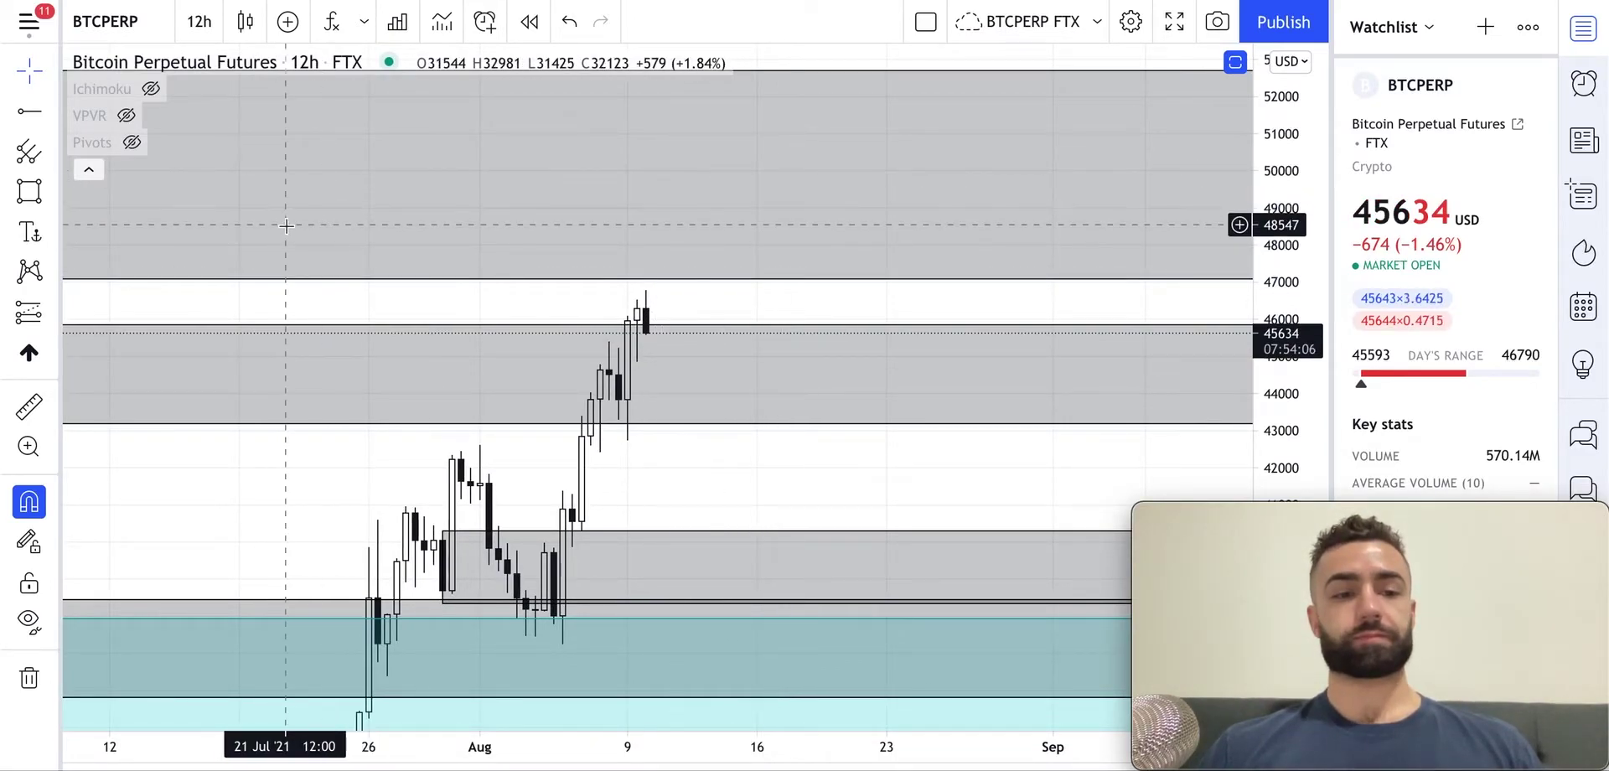
{"action": "left_click_drag", "start_coordinate": [289, 219], "coordinate": [355, 134]}
{"action": "left_click", "coordinate": [199, 21]}
{"action": "scroll", "coordinate": [280, 601], "scroll_direction": "down", "scroll_amount": 1}
{"action": "left_click", "coordinate": [275, 593]}
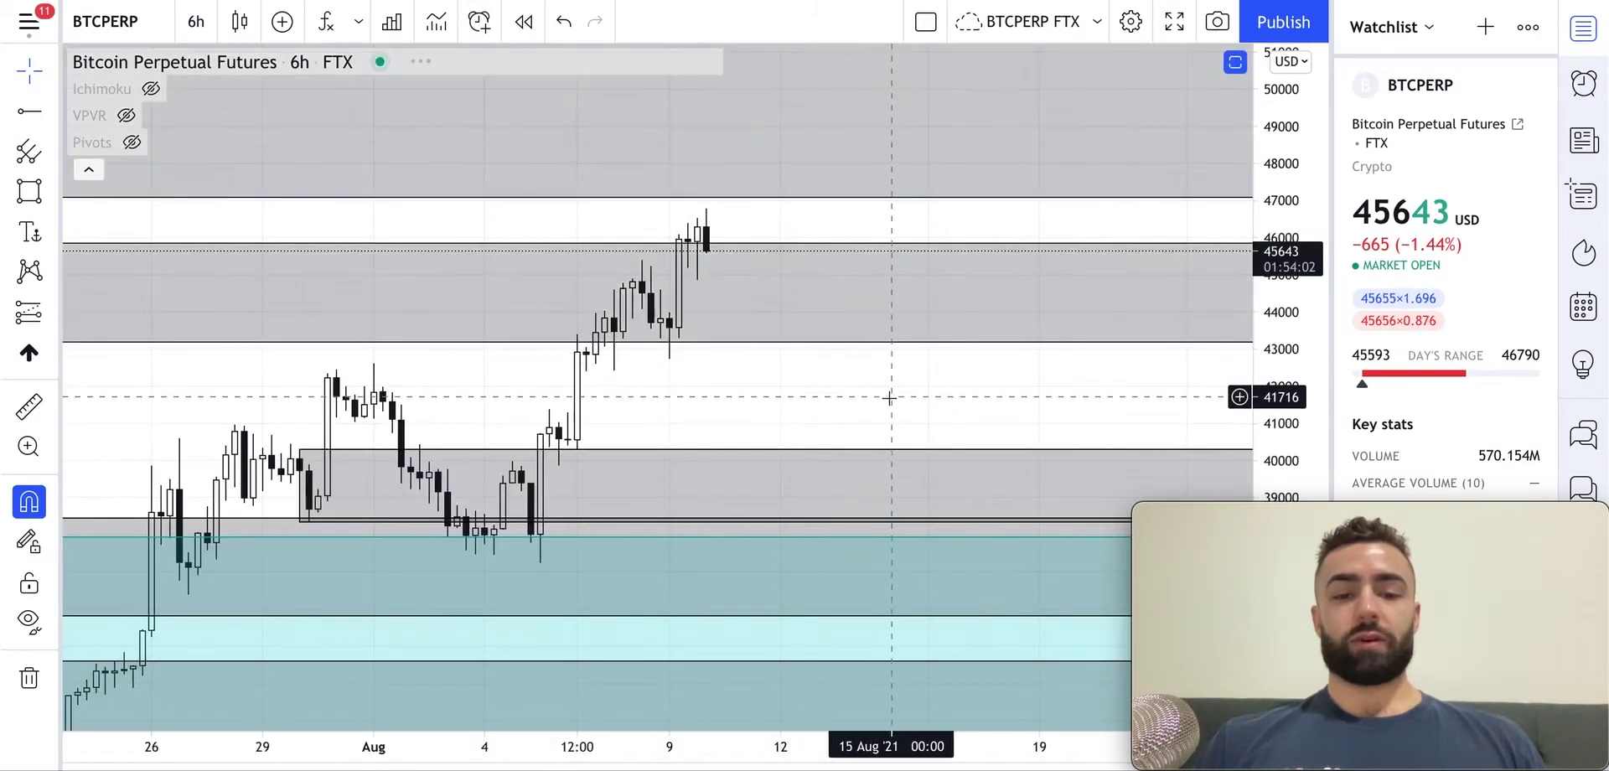
Extend the start of the purple zone back to the 7 August 12:00 candle on the 6-hour chart
{"action": "scroll", "coordinate": [889, 398], "scroll_direction": "right", "scroll_amount": 10}
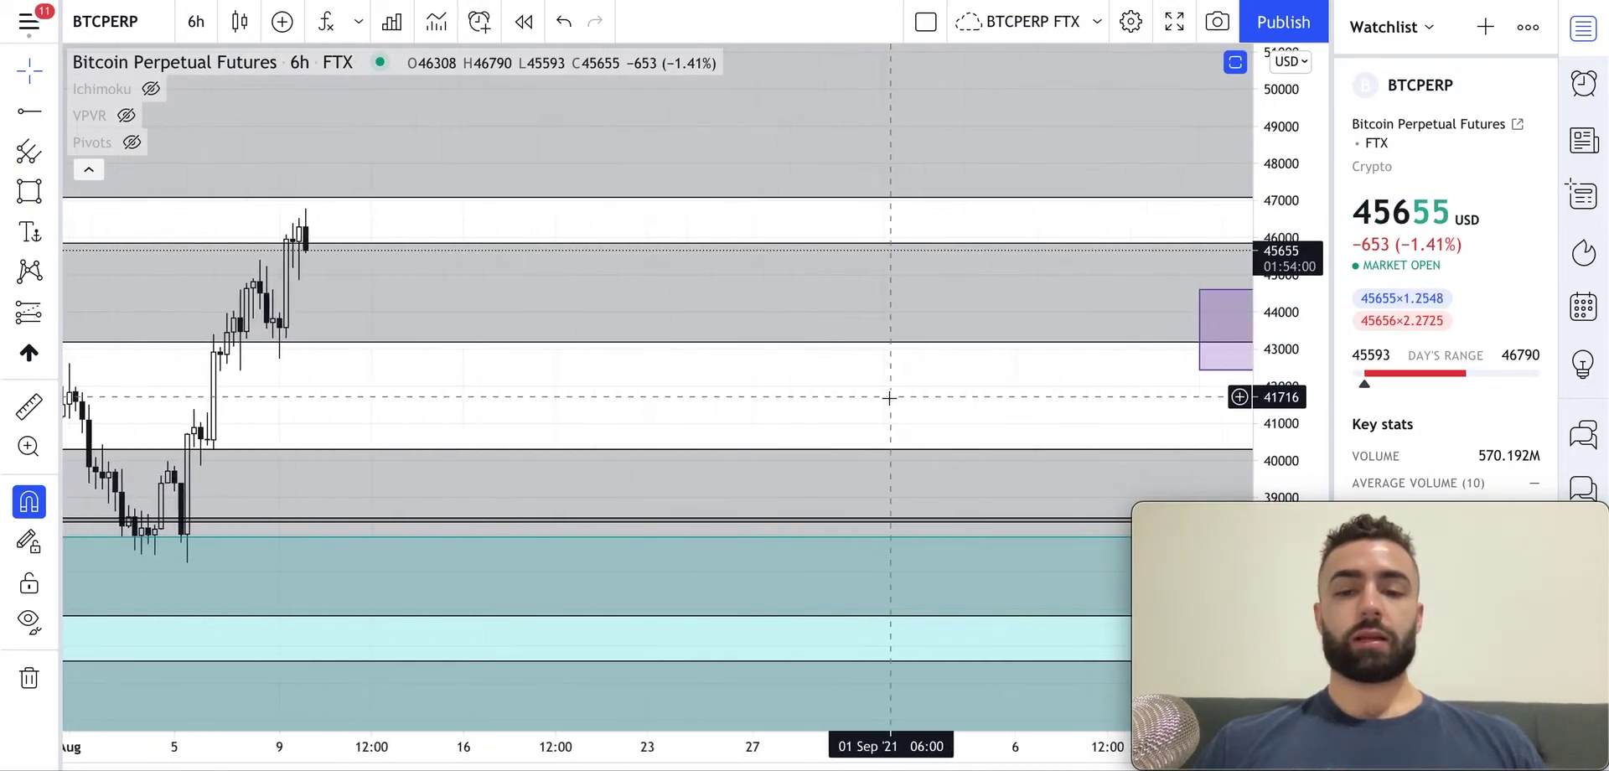
{"action": "scroll", "coordinate": [908, 394], "scroll_direction": "left", "scroll_amount": 3}
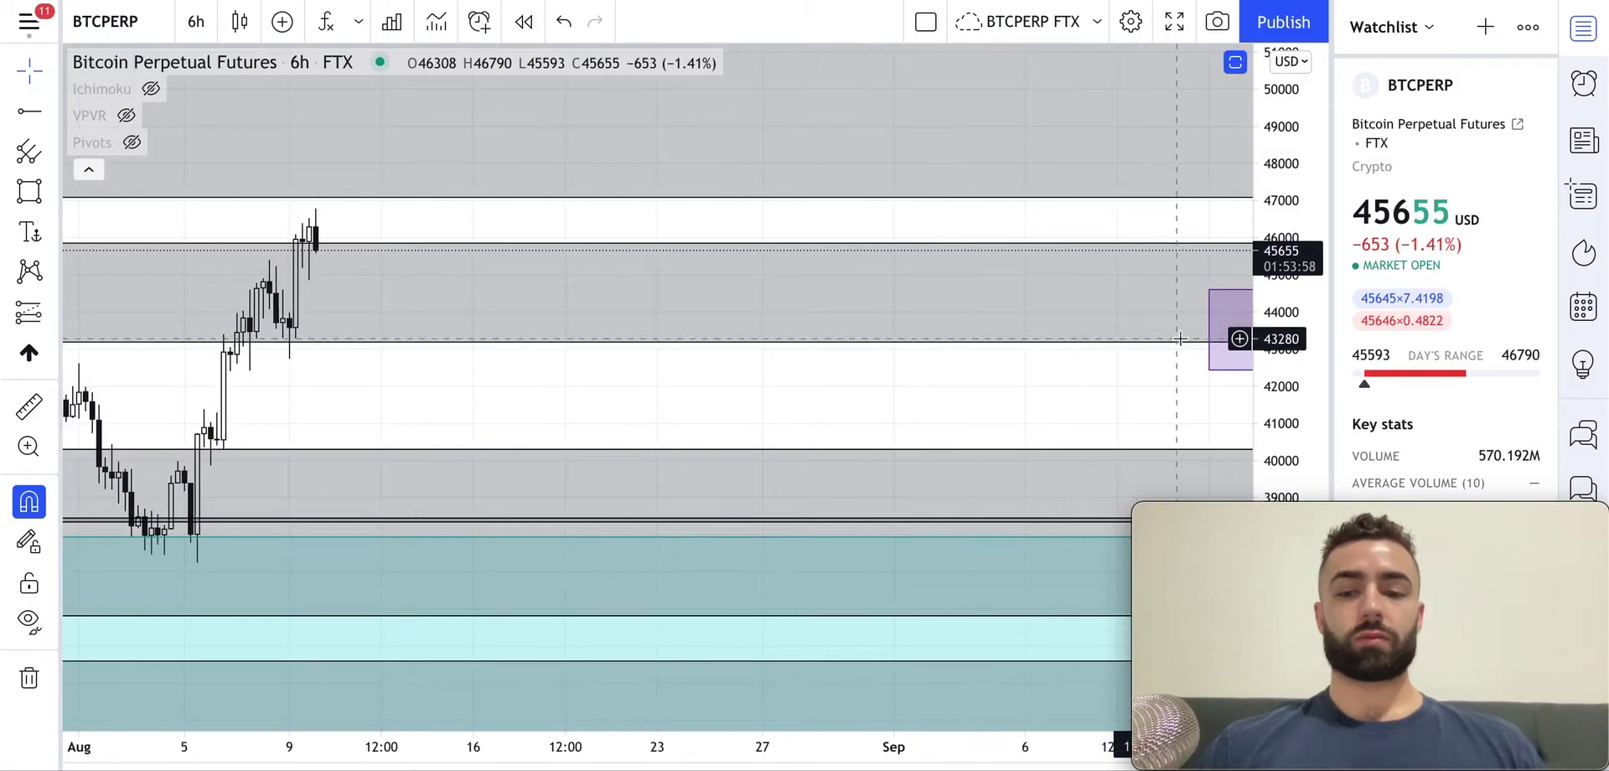
{"action": "left_click", "coordinate": [1211, 329]}
{"action": "left_click_drag", "start_coordinate": [1210, 329], "coordinate": [250, 369]}
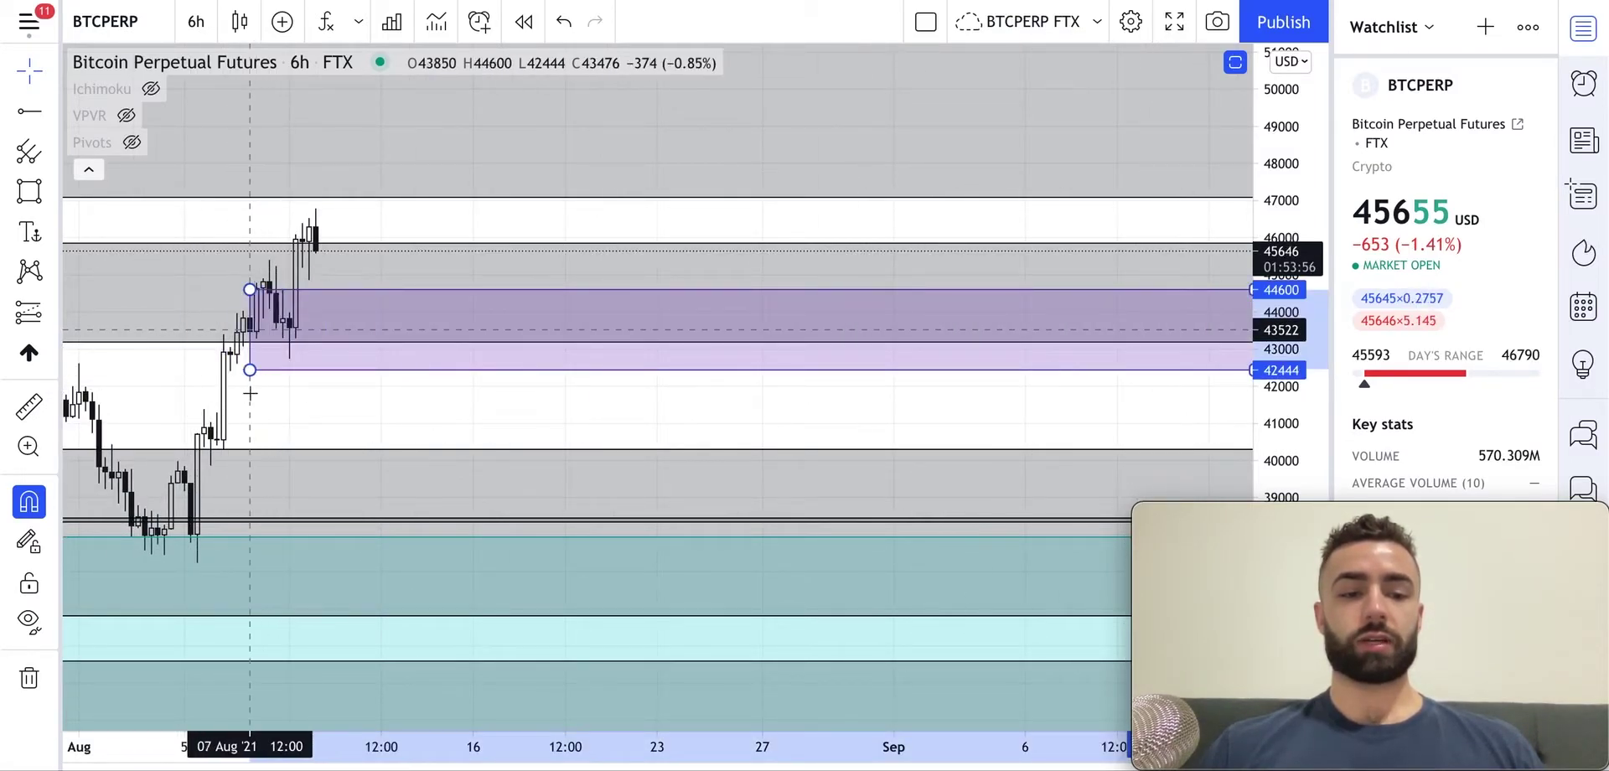
{"action": "left_click", "coordinate": [336, 402]}
{"action": "left_click_drag", "start_coordinate": [335, 403], "coordinate": [799, 341]}
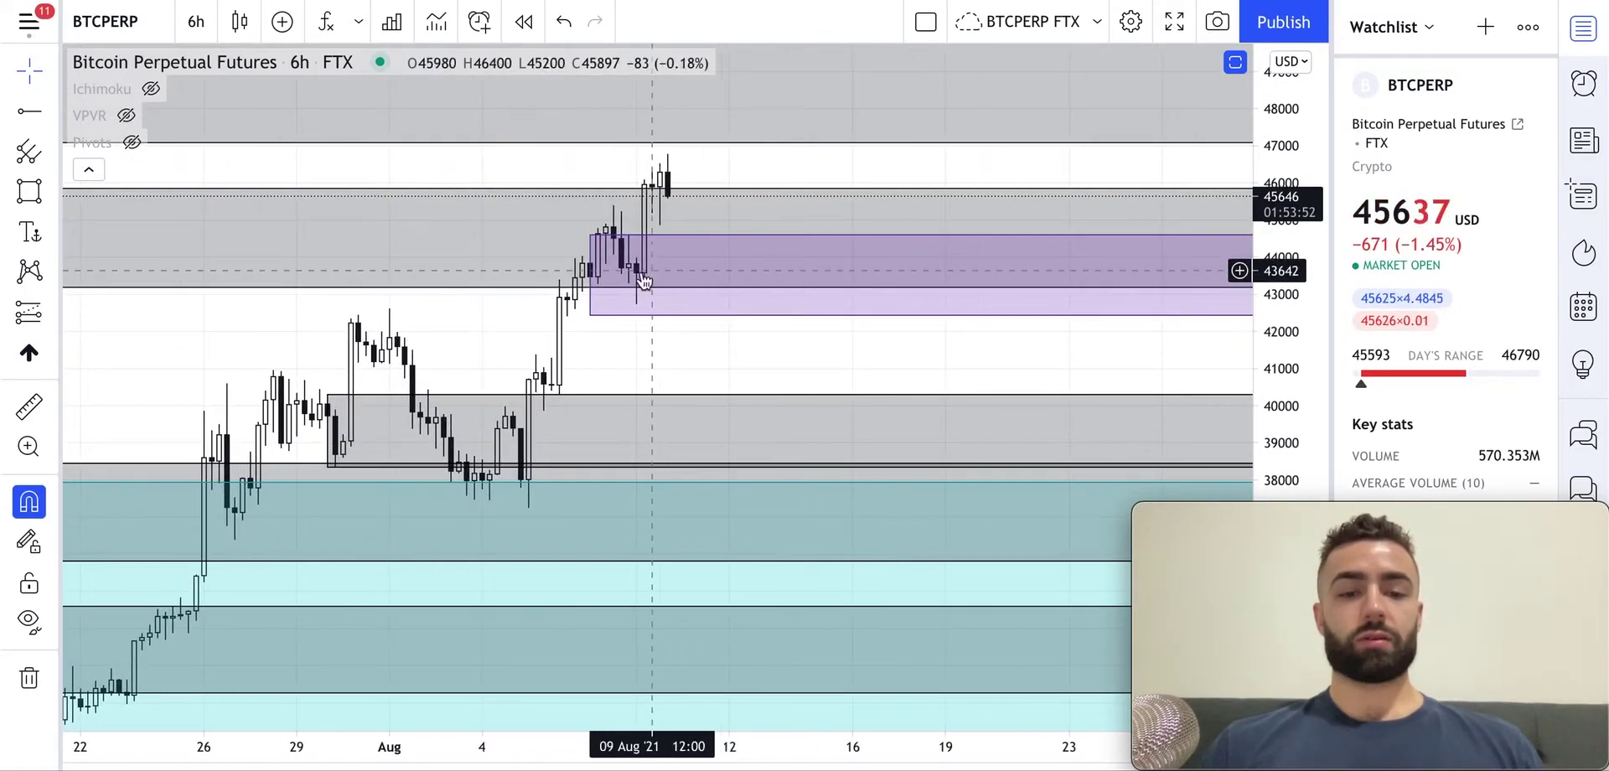
Try narrowing the purple zone to the 7 August candle's body, and restore its full range of 44600 to 42444
{"action": "mouse_move", "coordinate": [591, 237]}
{"action": "left_mouse_down"}
{"action": "mouse_move", "coordinate": [590, 312]}
{"action": "mouse_move", "coordinate": [590, 277]}
{"action": "left_mouse_up"}
{"action": "left_click_drag", "start_coordinate": [750, 319], "coordinate": [828, 329]}
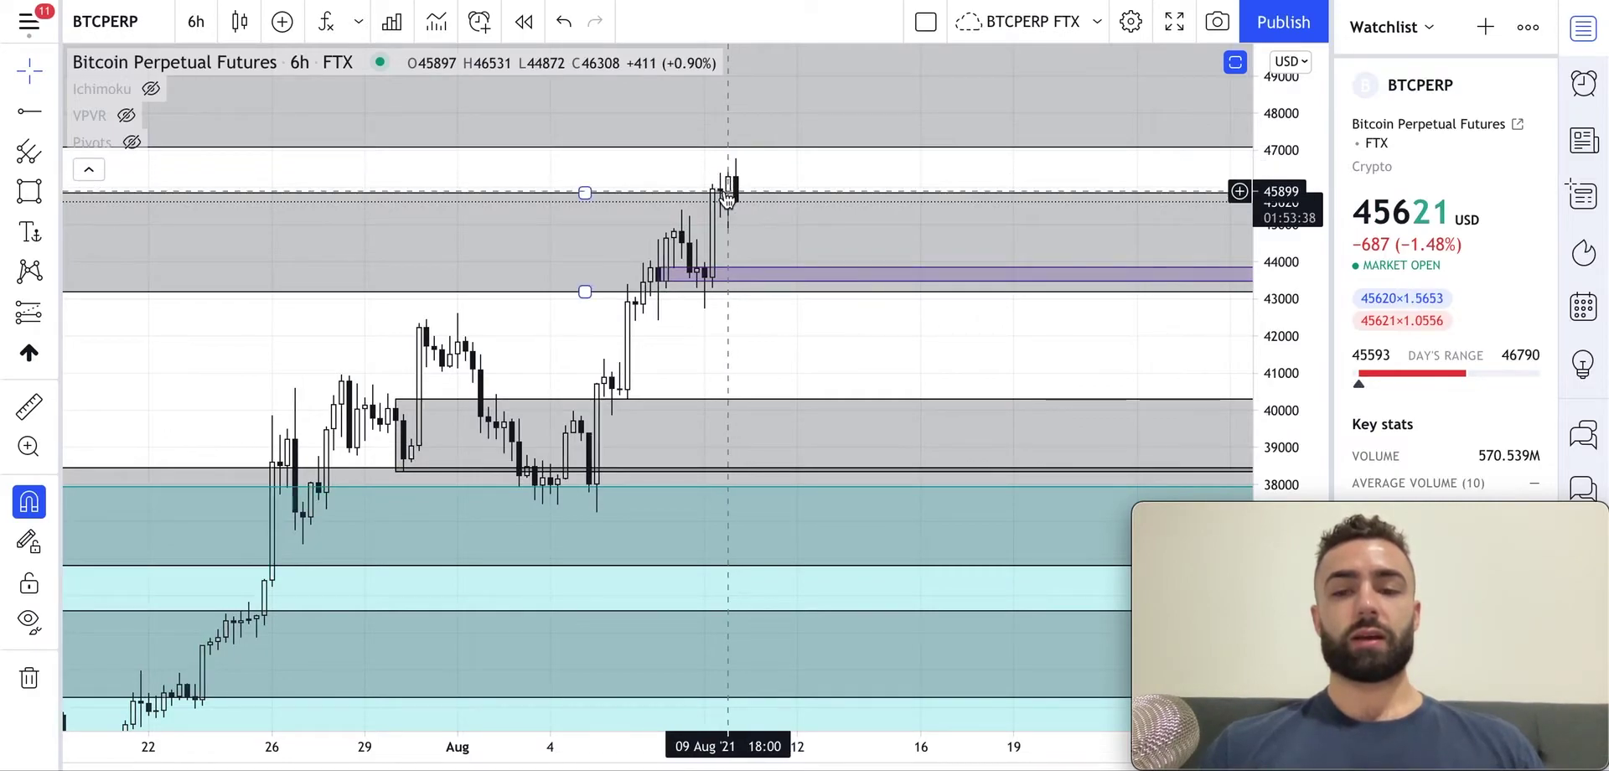
{"action": "left_click_drag", "start_coordinate": [658, 279], "coordinate": [659, 322]}
{"action": "left_click_drag", "start_coordinate": [658, 267], "coordinate": [658, 238]}
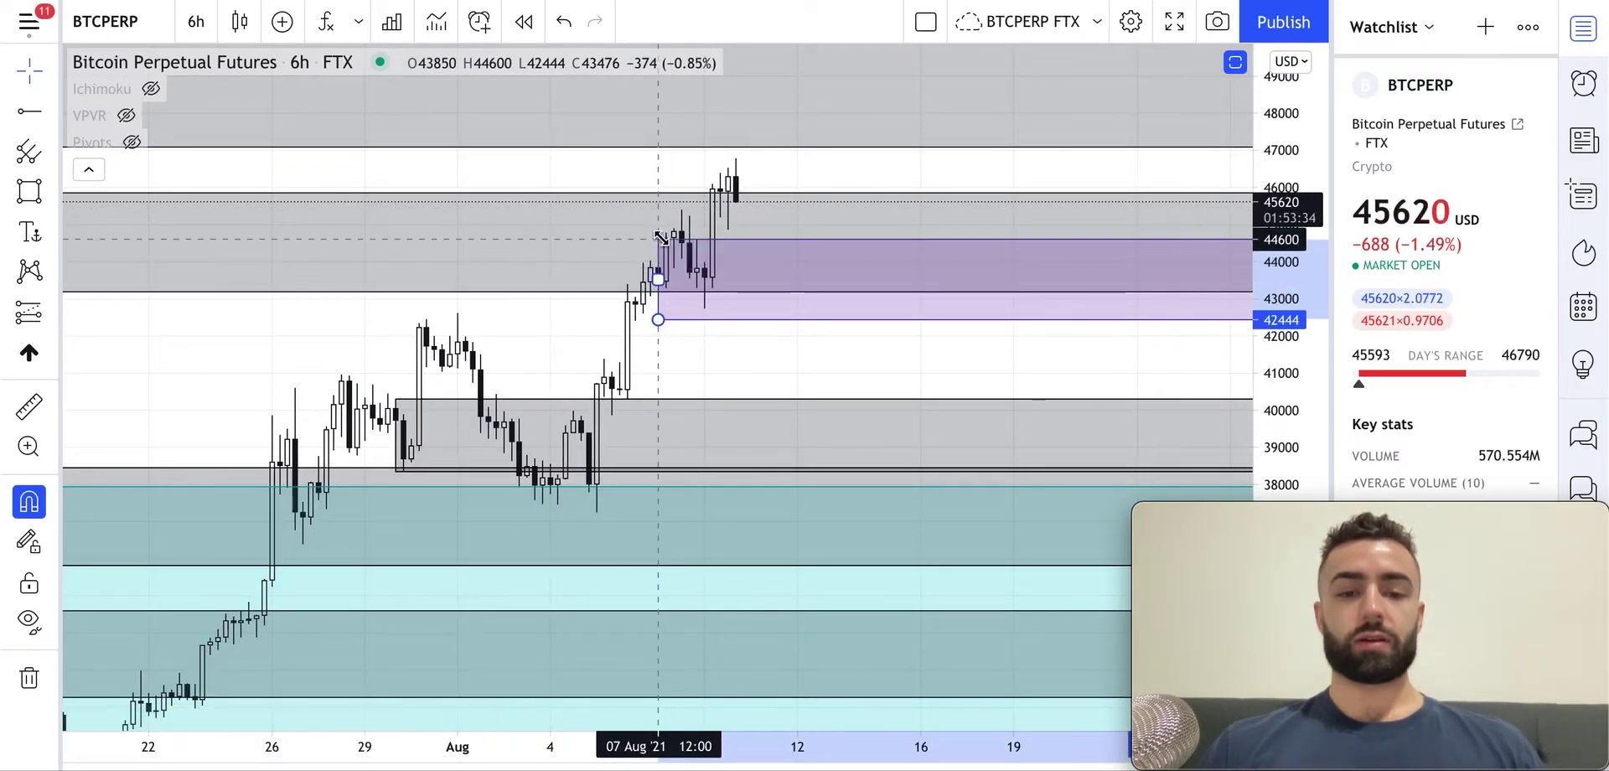
{"action": "left_click", "coordinate": [684, 358]}
{"action": "scroll", "coordinate": [684, 358], "scroll_direction": "up", "scroll_amount": 3}
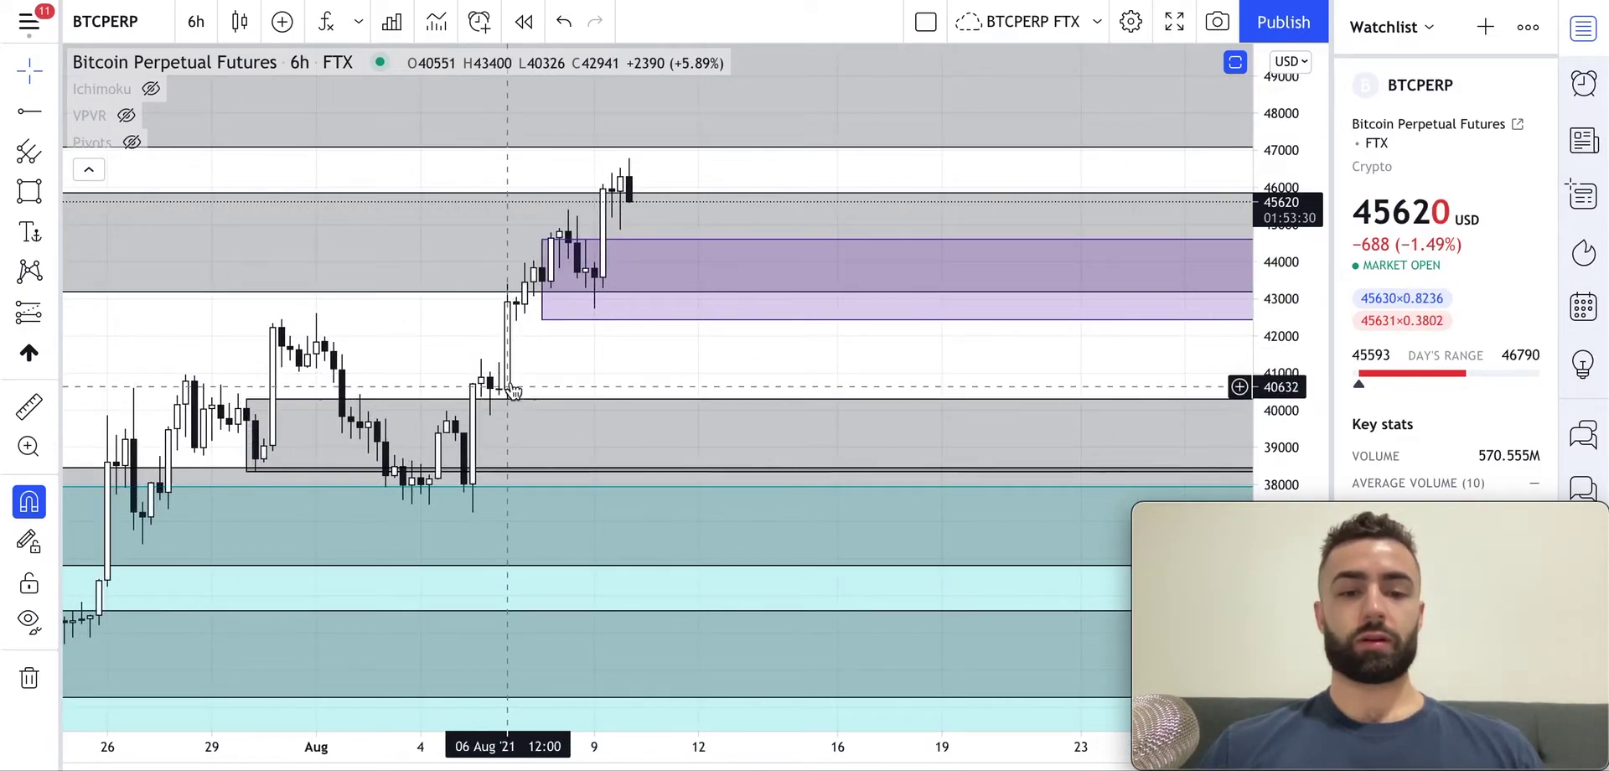
Try starting the purple zone past the latest candles, and return its start to the 7 August 12:00 candle
{"action": "left_click_drag", "start_coordinate": [540, 277], "coordinate": [812, 279]}
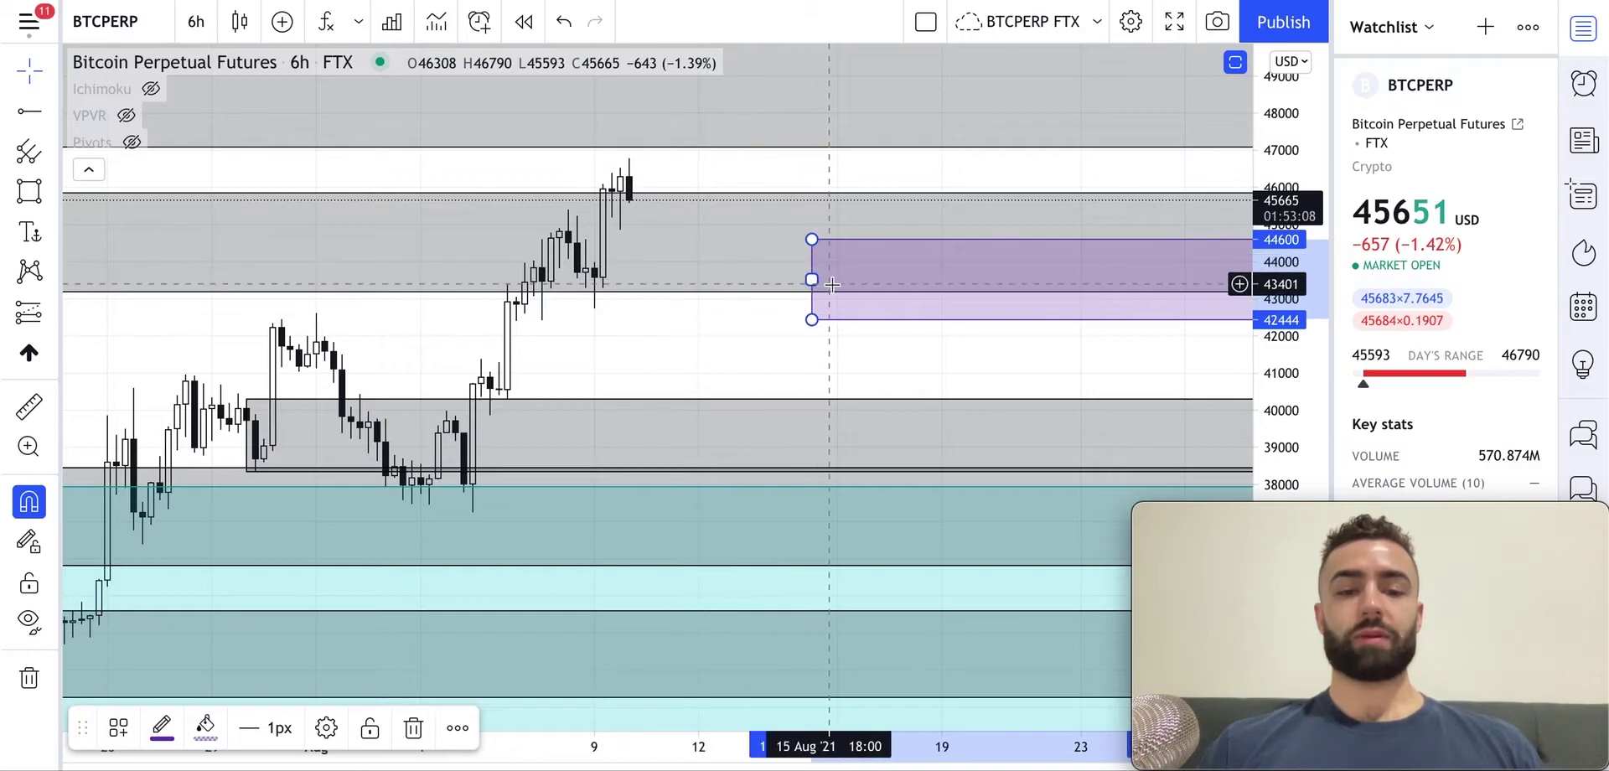
{"action": "left_click_drag", "start_coordinate": [813, 280], "coordinate": [543, 286]}
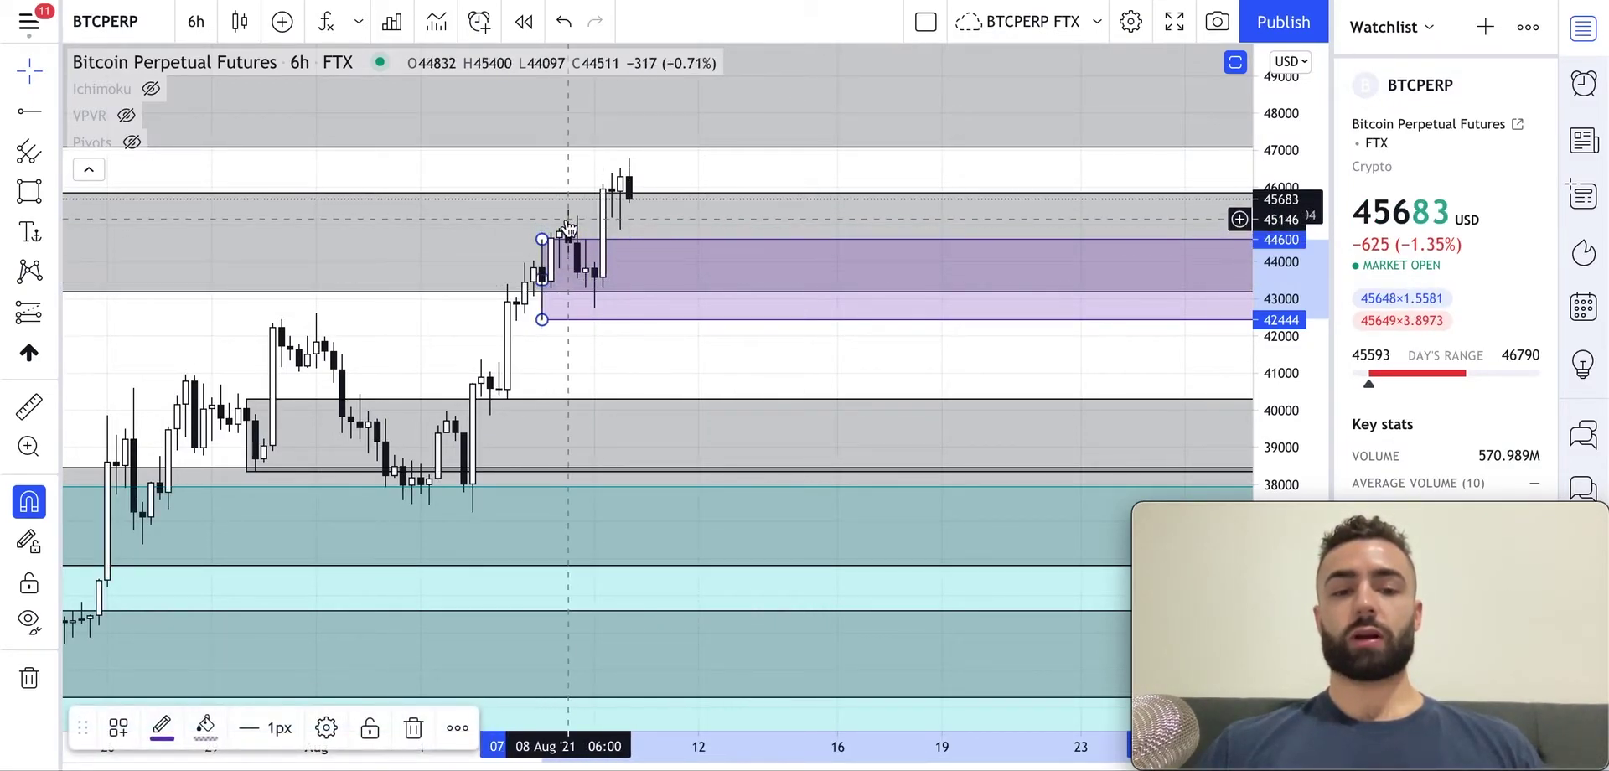
{"action": "left_click", "coordinate": [627, 343]}
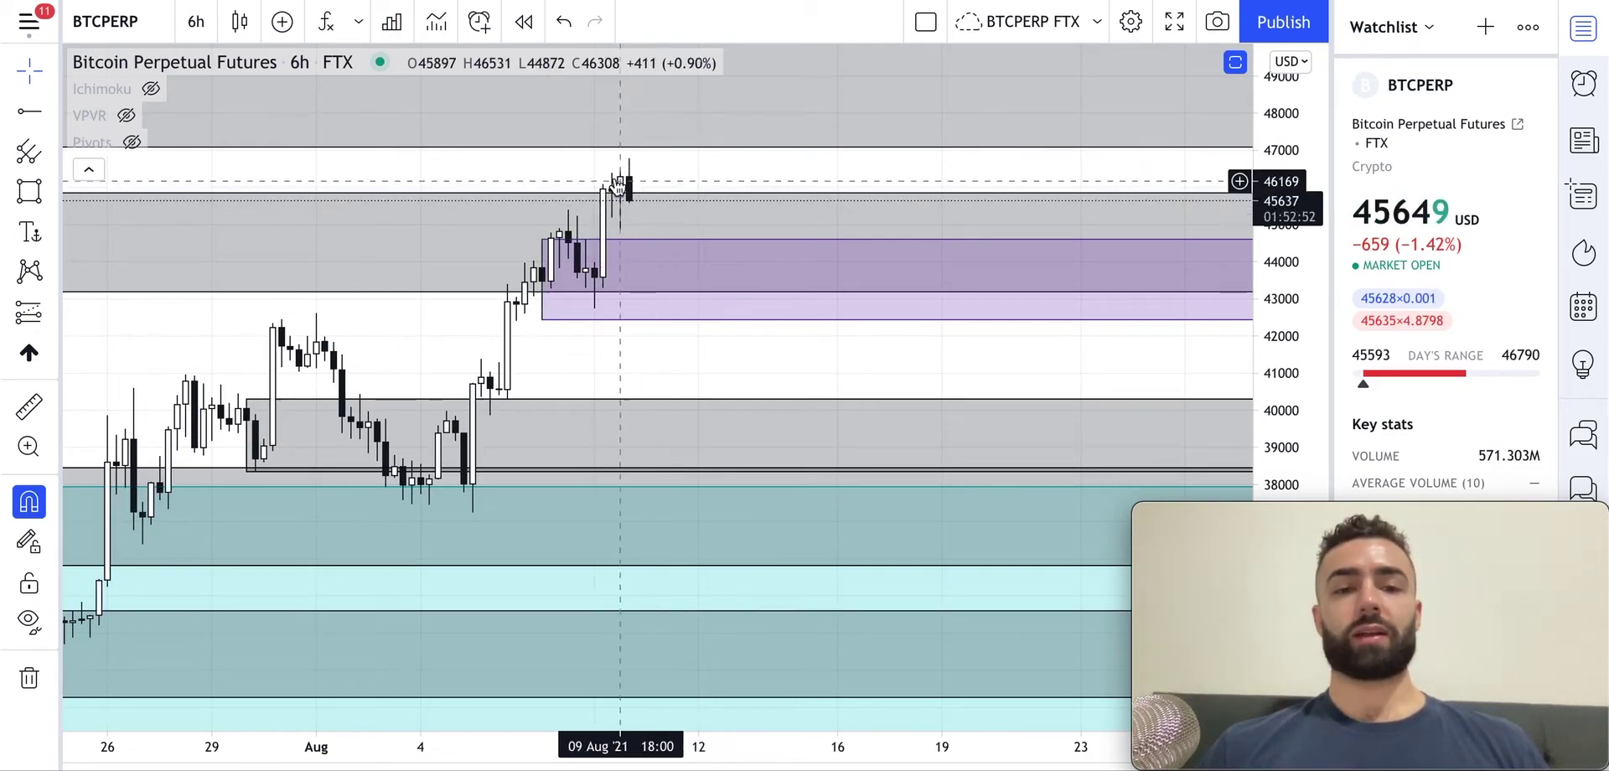
Show the Ichimoku indicator and examine its conversion line, base line and cloud relative to price and the purple zone
{"action": "left_click", "coordinate": [152, 89]}
{"action": "scroll", "coordinate": [652, 345], "scroll_direction": "down", "scroll_amount": 3}
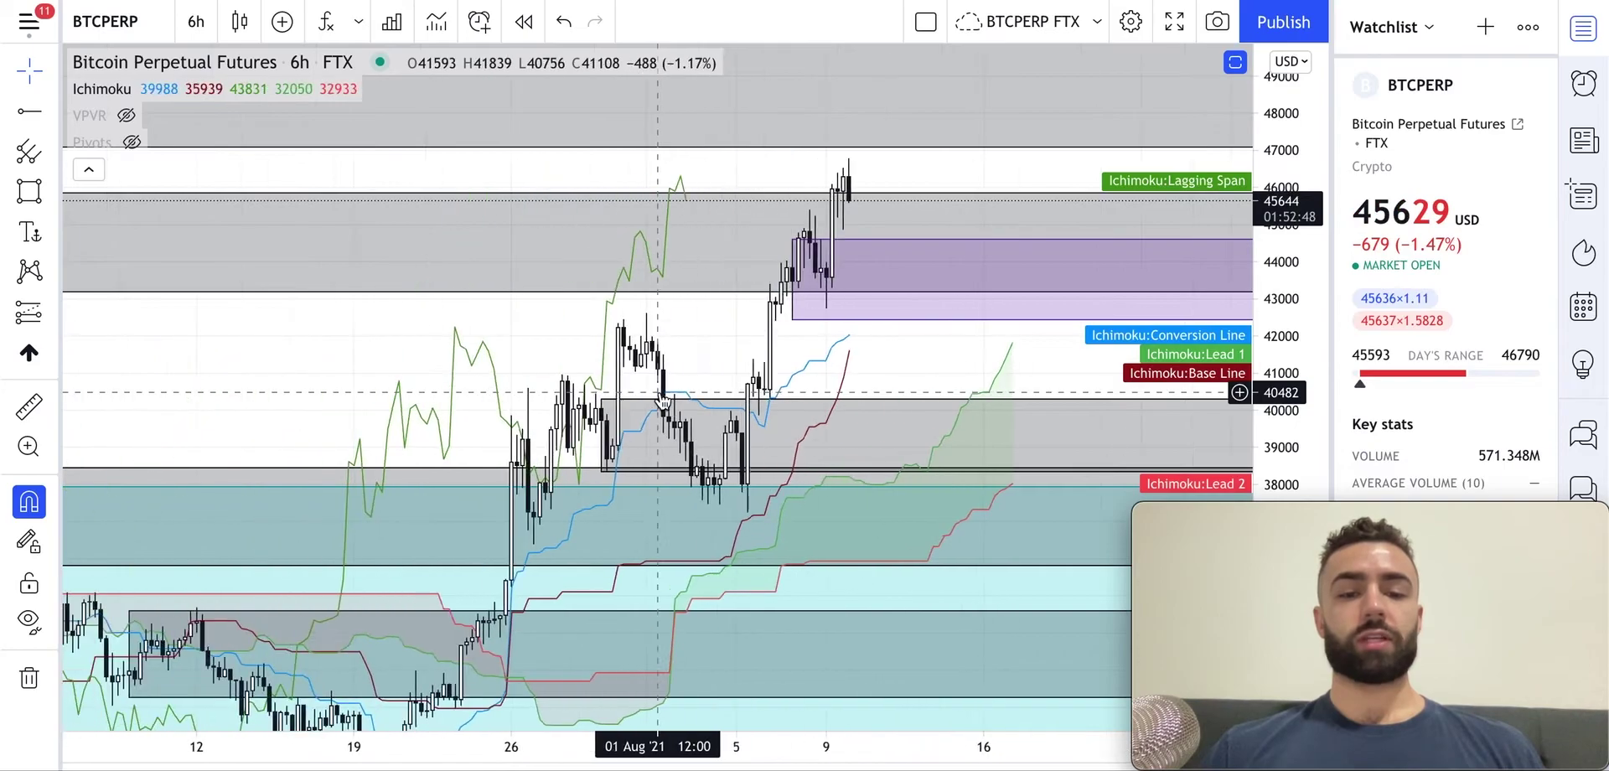
{"action": "scroll", "coordinate": [673, 262], "scroll_direction": "up", "scroll_amount": 3}
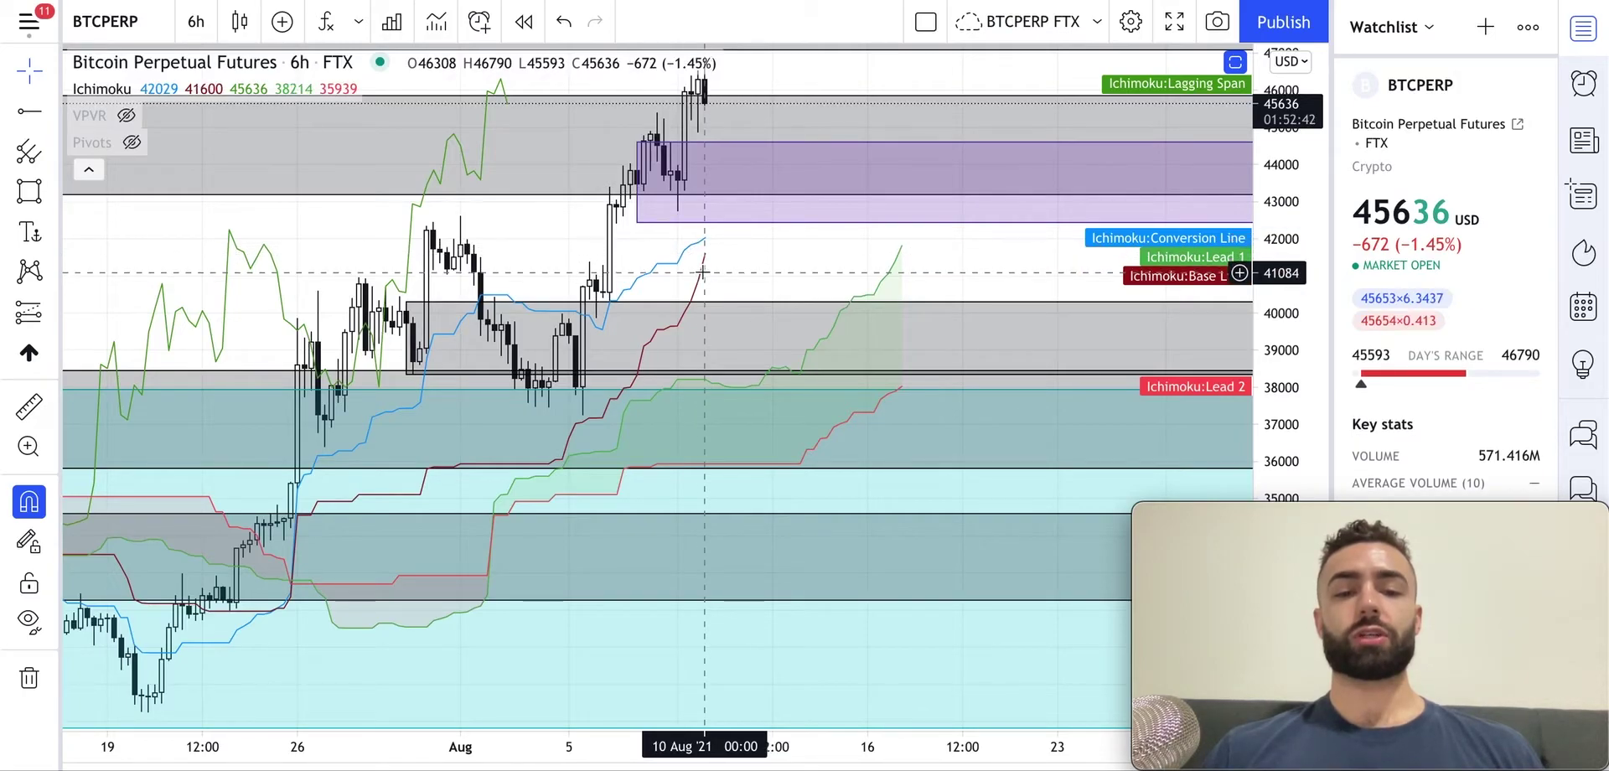
{"action": "scroll", "coordinate": [724, 327], "scroll_direction": "down", "scroll_amount": 1}
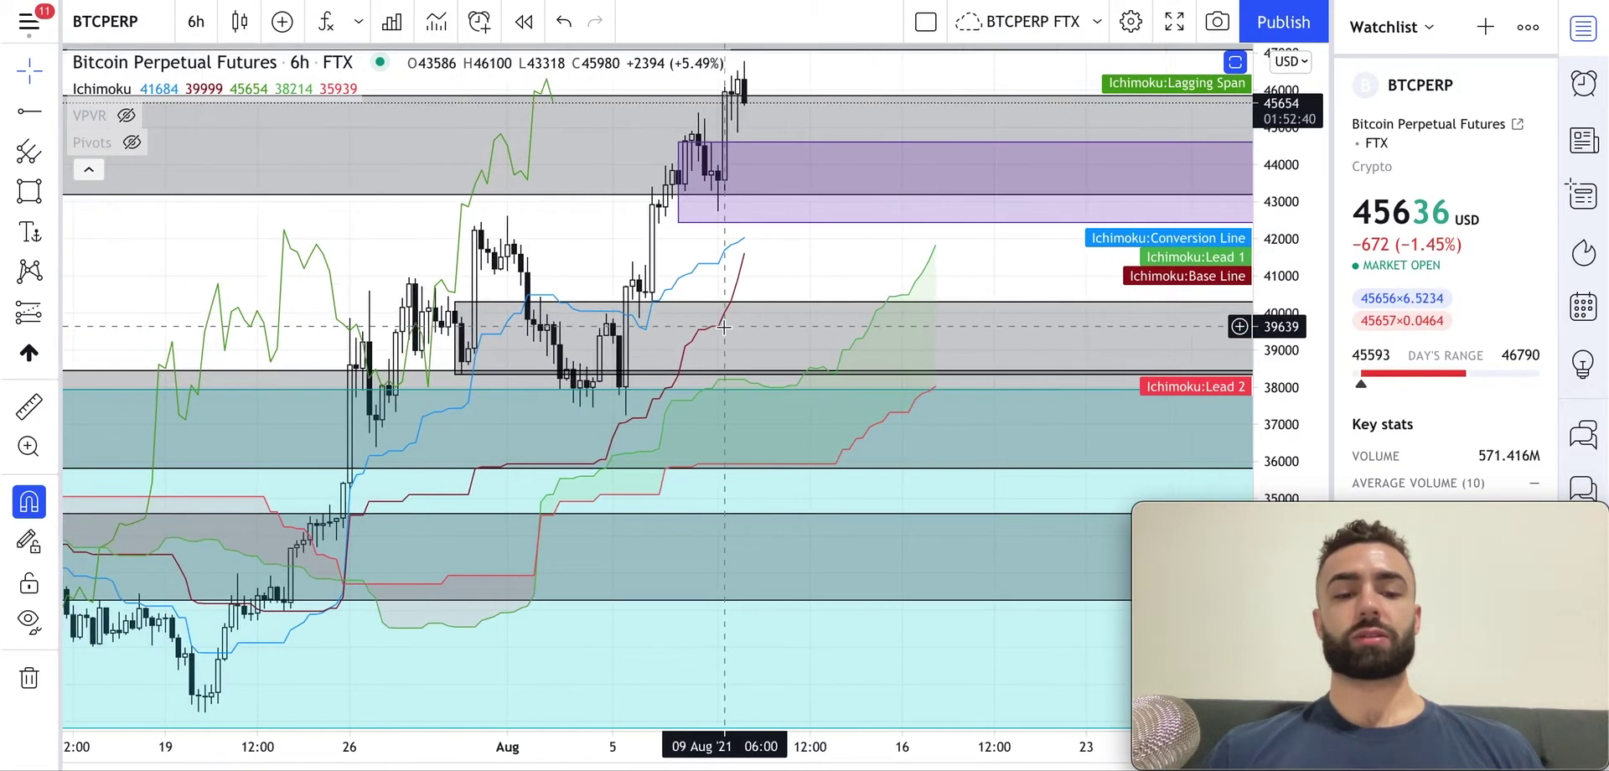
{"action": "scroll", "coordinate": [724, 326], "scroll_direction": "right", "scroll_amount": 5}
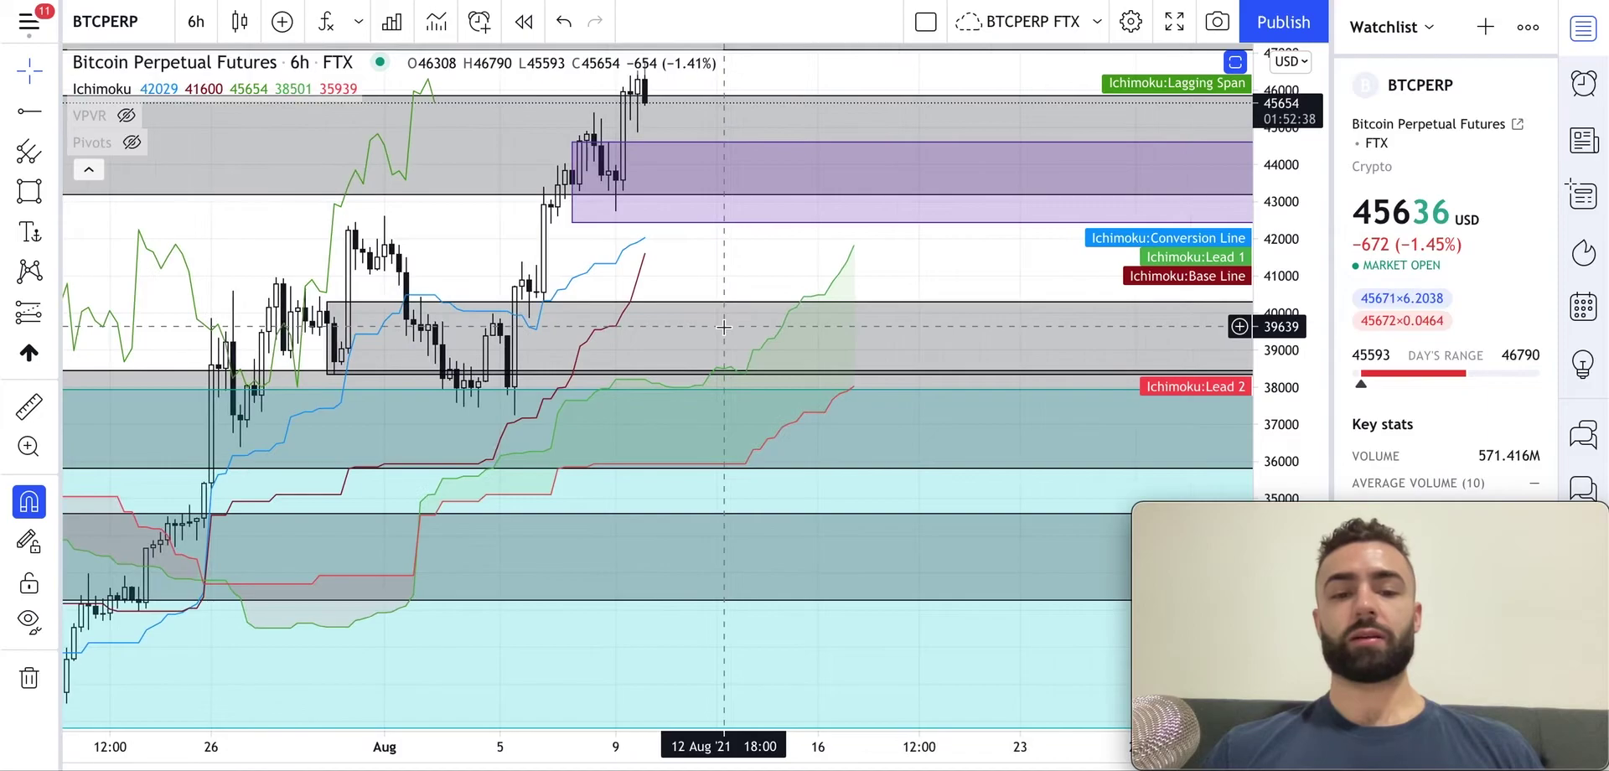
{"action": "left_click_drag", "start_coordinate": [739, 278], "coordinate": [711, 300]}
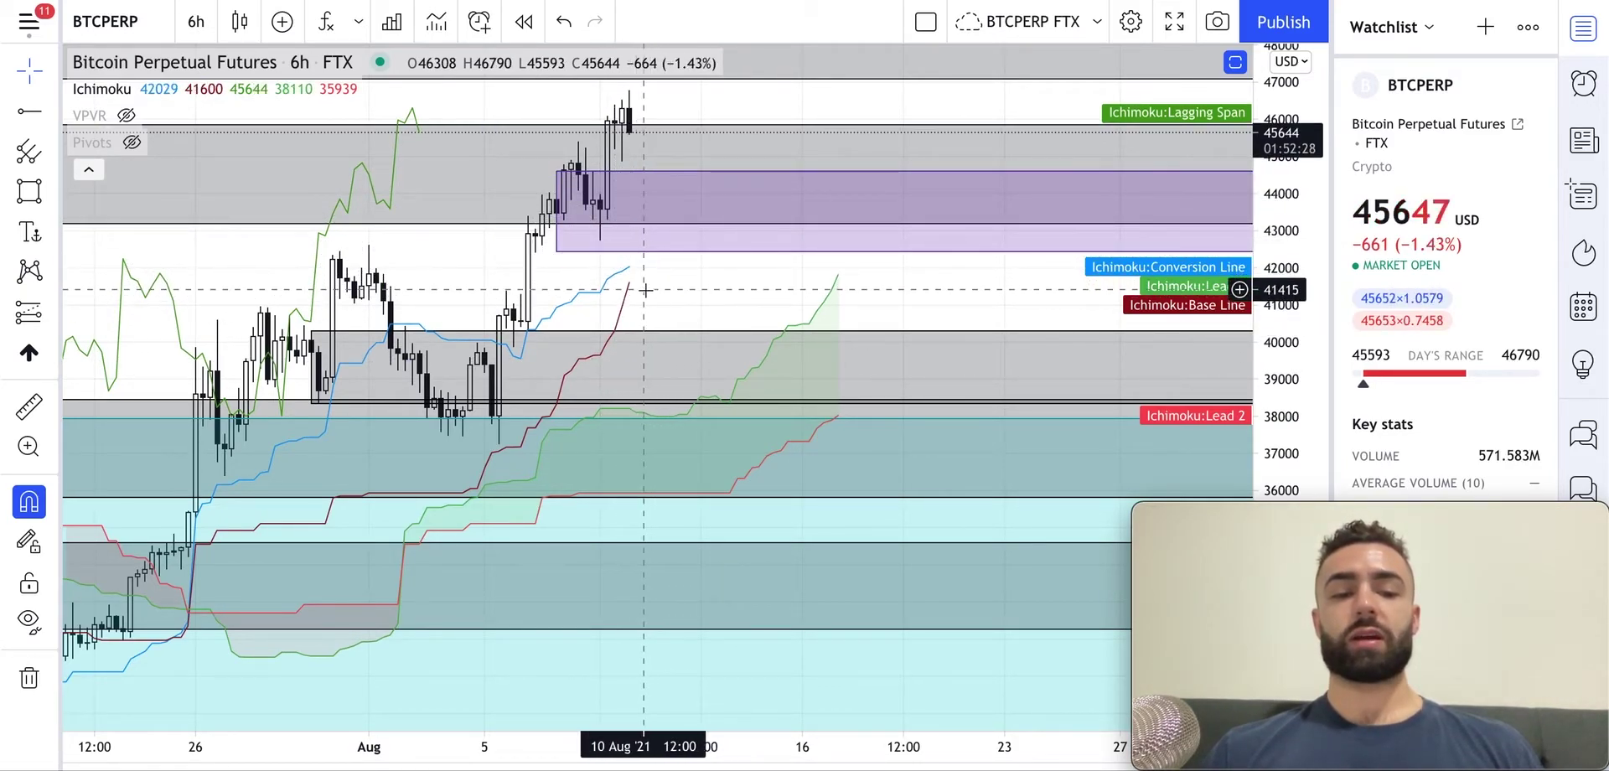
{"action": "scroll", "coordinate": [681, 331], "scroll_direction": "down", "scroll_amount": 1}
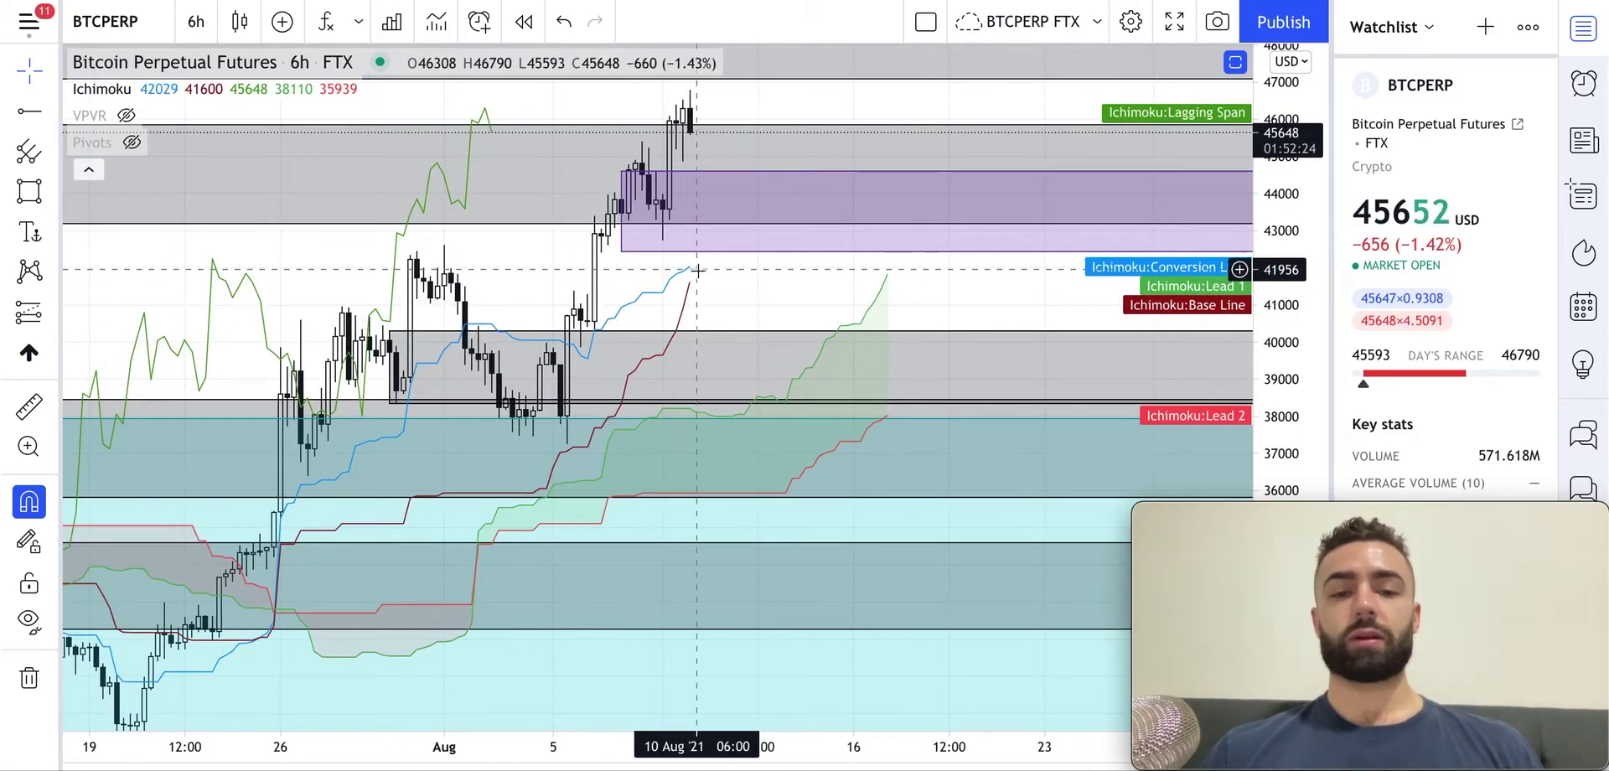
{"action": "scroll", "coordinate": [733, 282], "scroll_direction": "up", "scroll_amount": 1}
{"action": "left_click_drag", "start_coordinate": [732, 283], "coordinate": [805, 301]}
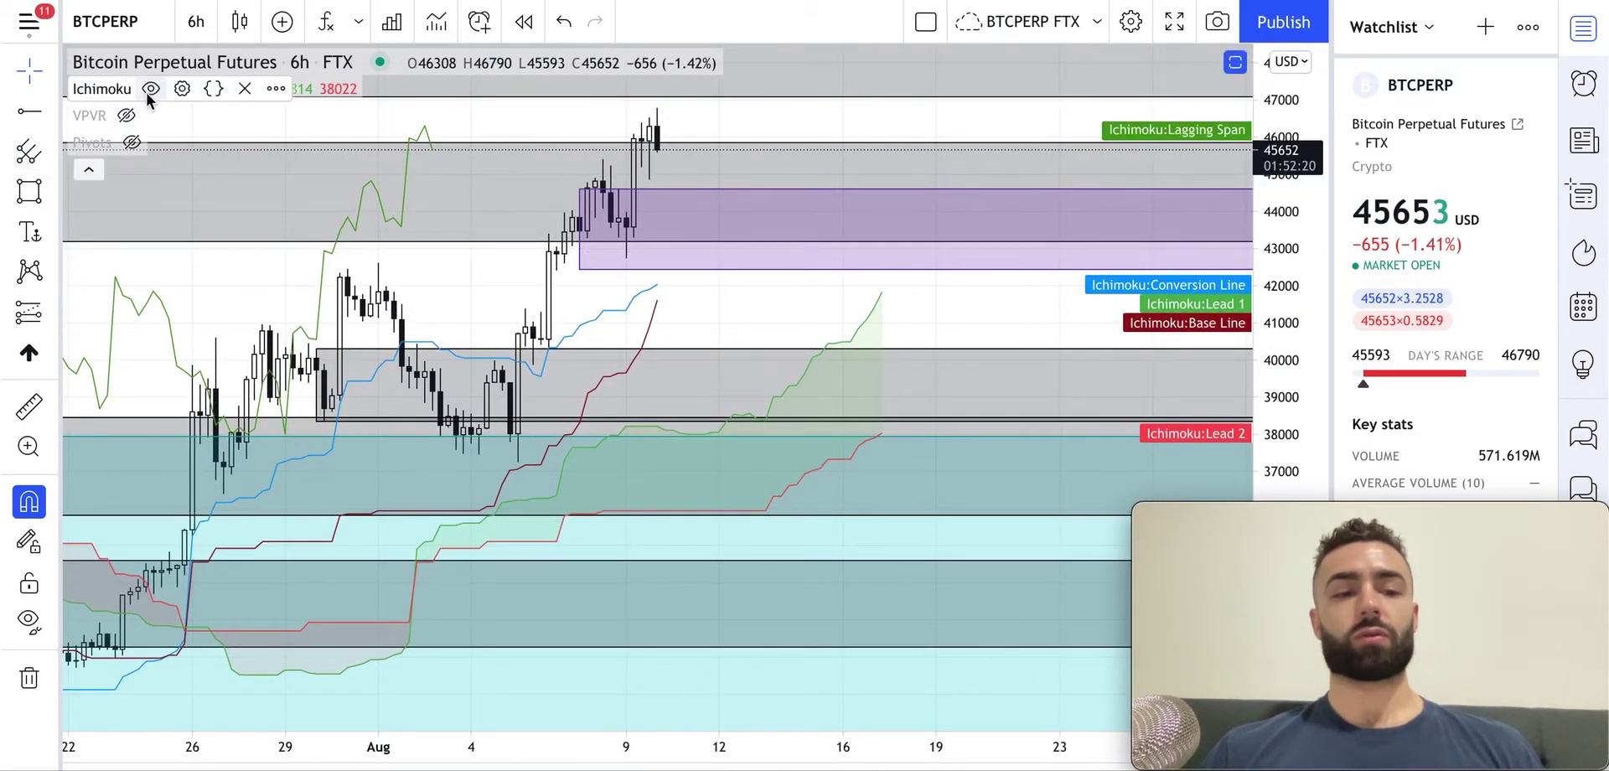
Hide the Ichimoku indicator and bring back the volume and RSI panes below the price chart
{"action": "left_click", "coordinate": [153, 89]}
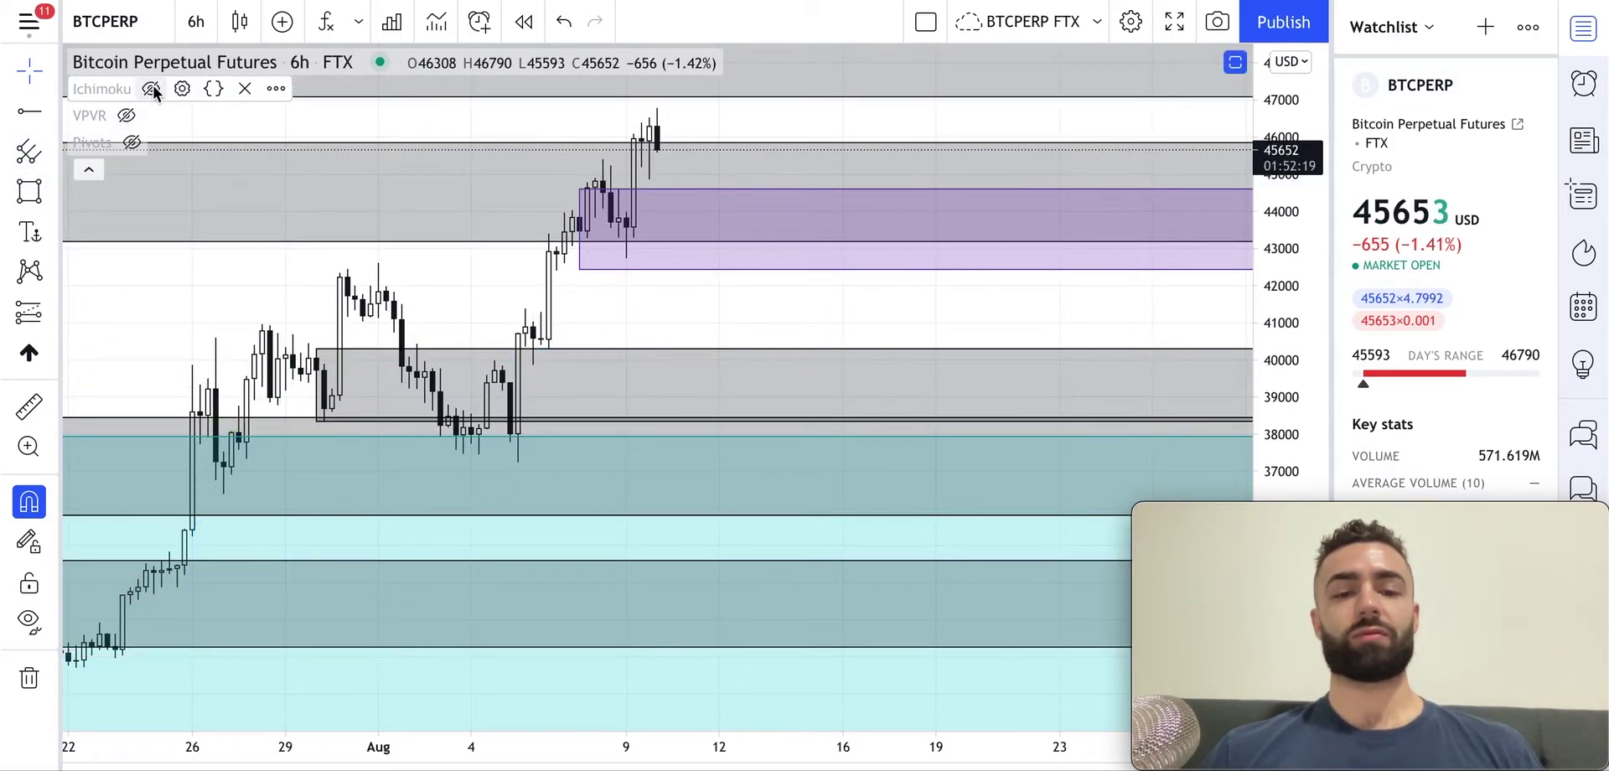
{"action": "double_click", "coordinate": [830, 295]}
{"action": "scroll", "coordinate": [831, 297], "scroll_direction": "left", "scroll_amount": 5}
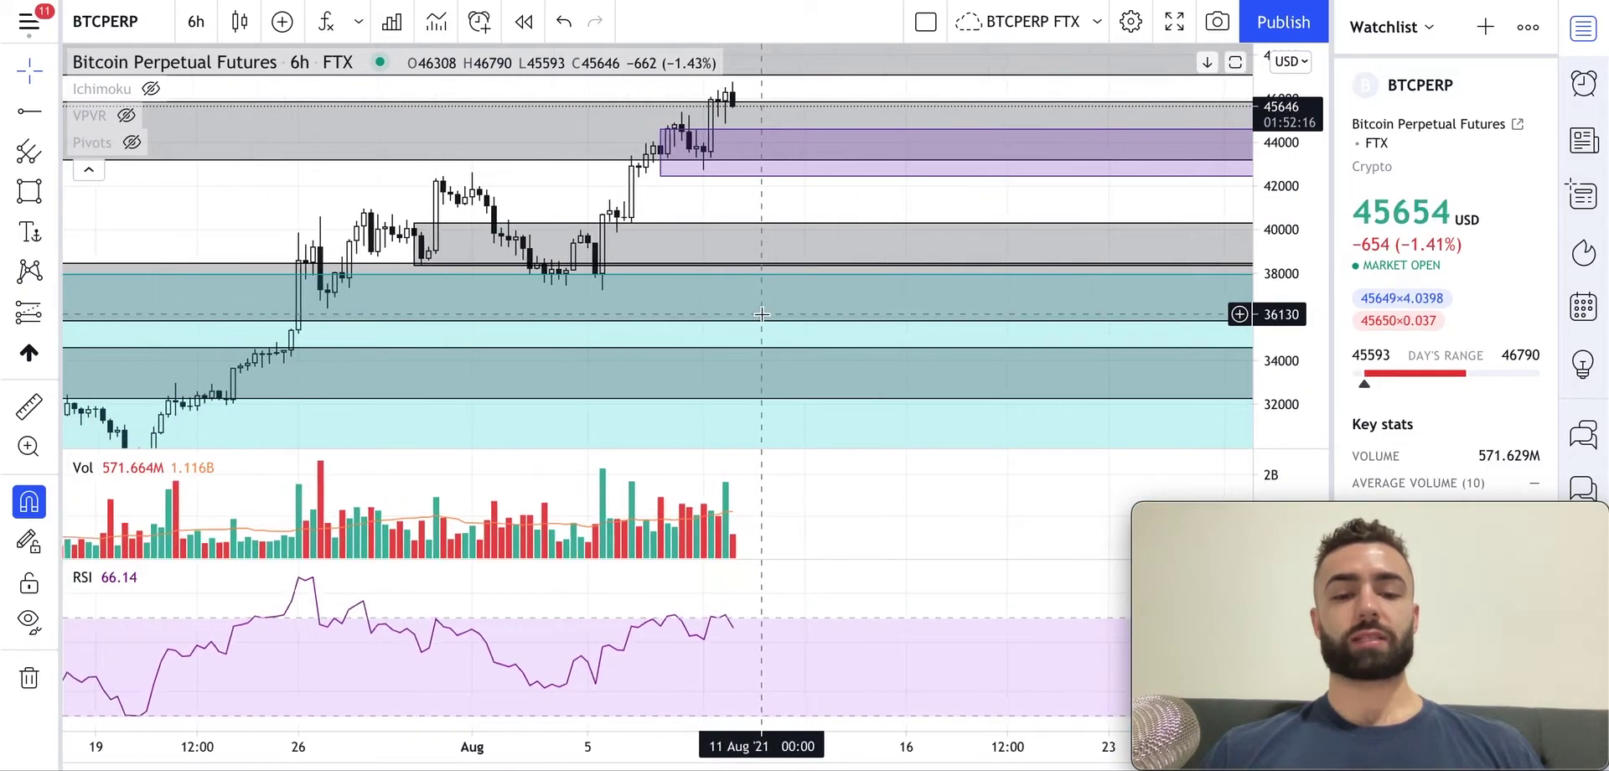
{"action": "scroll", "coordinate": [852, 445], "scroll_direction": "right", "scroll_amount": 2}
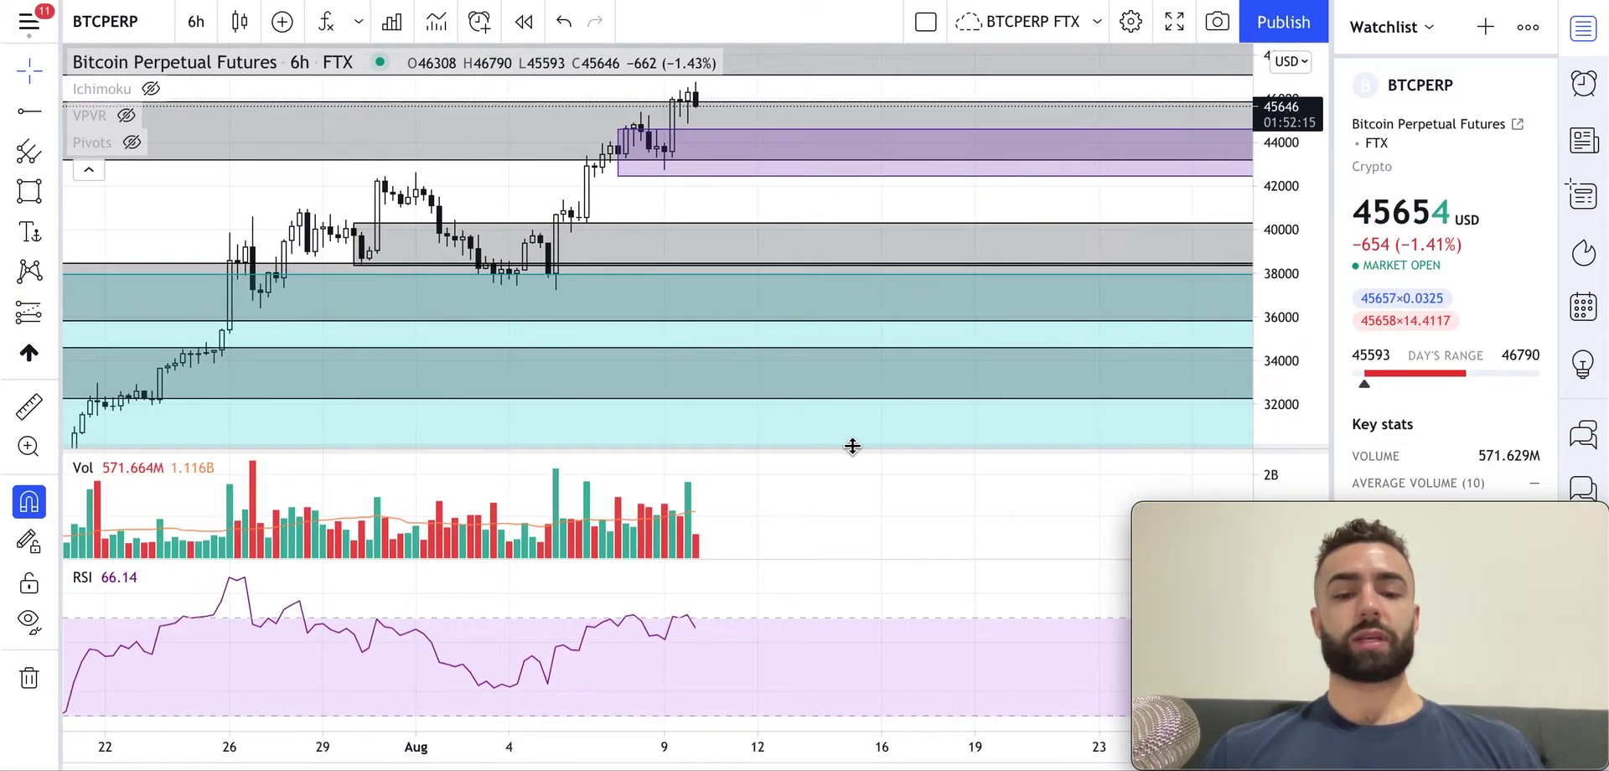
Enlarge the RSI pane to compare the August RSI peaks with the late-July ones, and restore the pane layout
{"action": "double_click", "coordinate": [748, 639]}
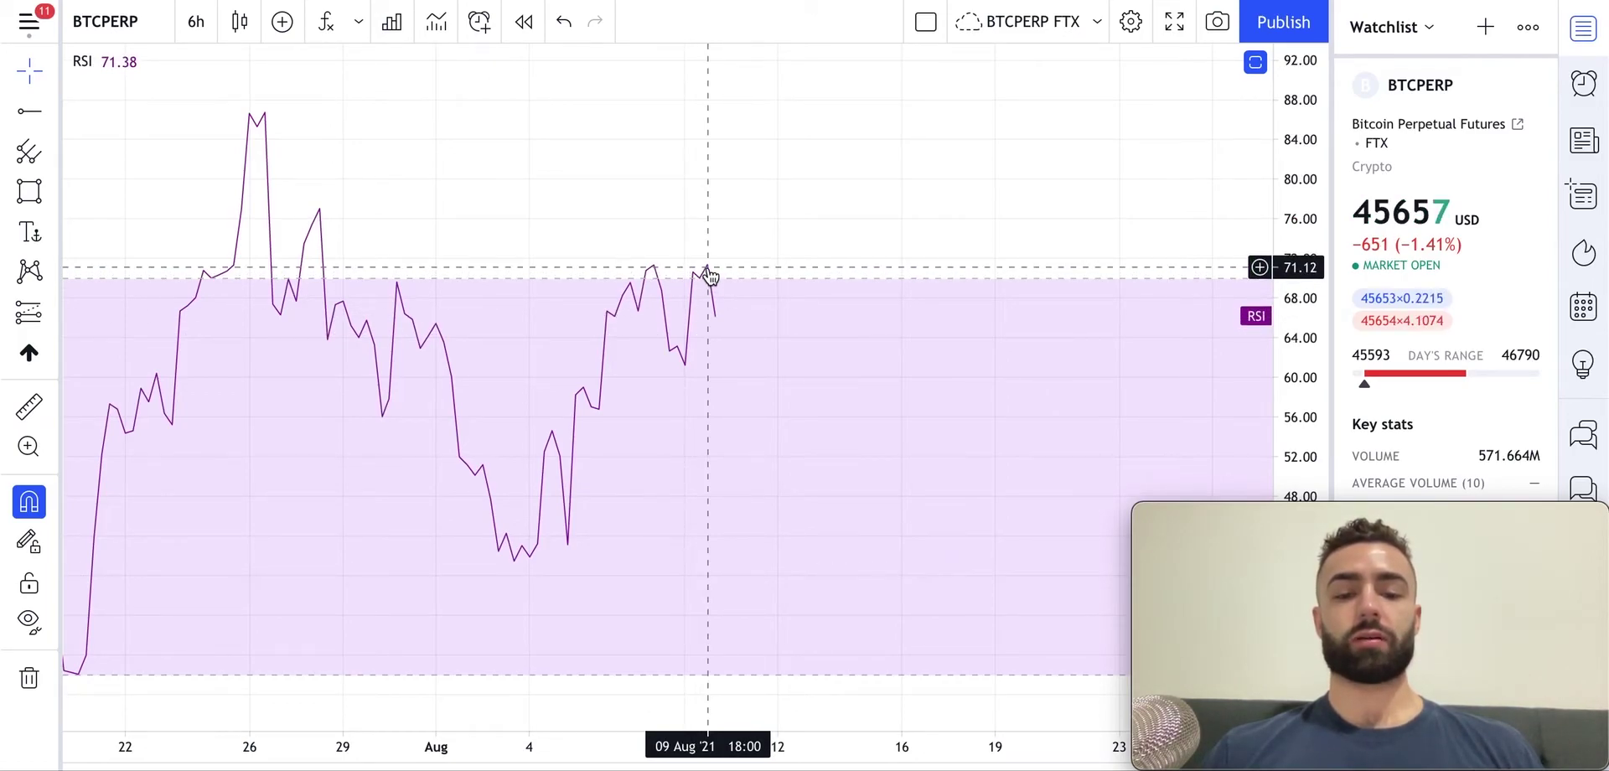
{"action": "double_click", "coordinate": [717, 320]}
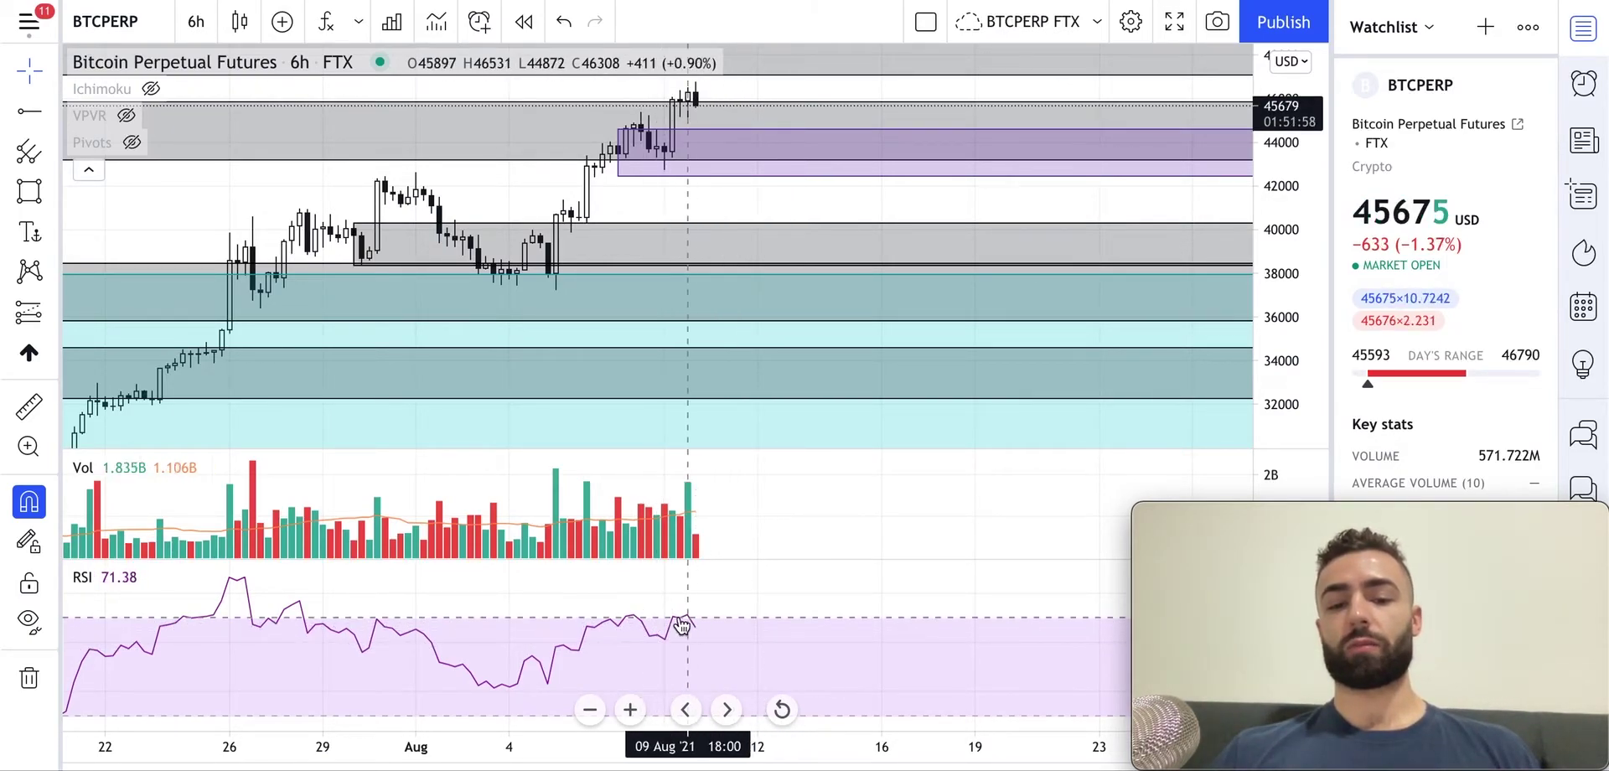
{"action": "scroll", "coordinate": [483, 386], "scroll_direction": "down", "scroll_amount": 3}
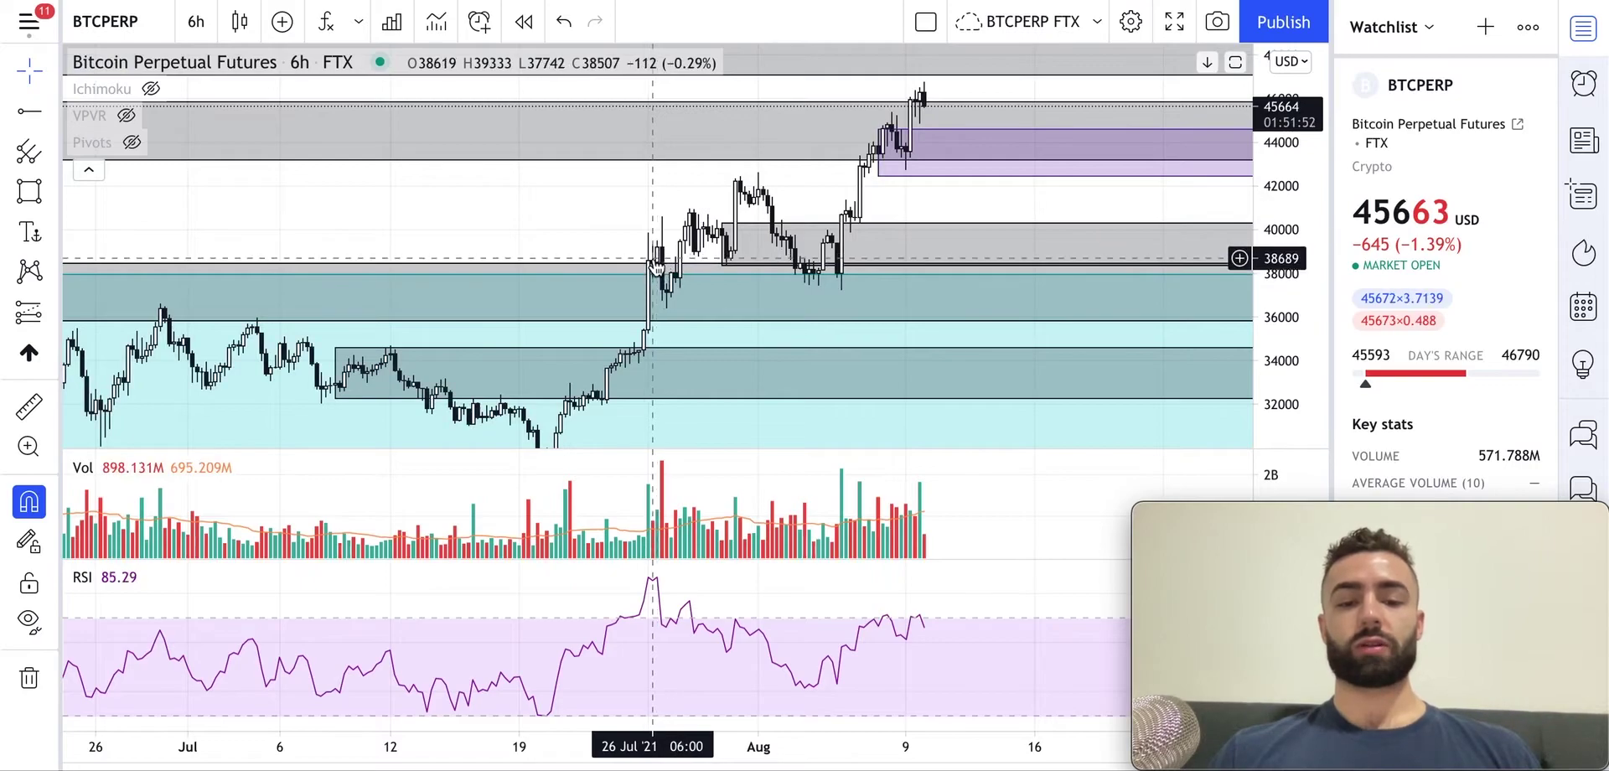
{"action": "double_click", "coordinate": [622, 607]}
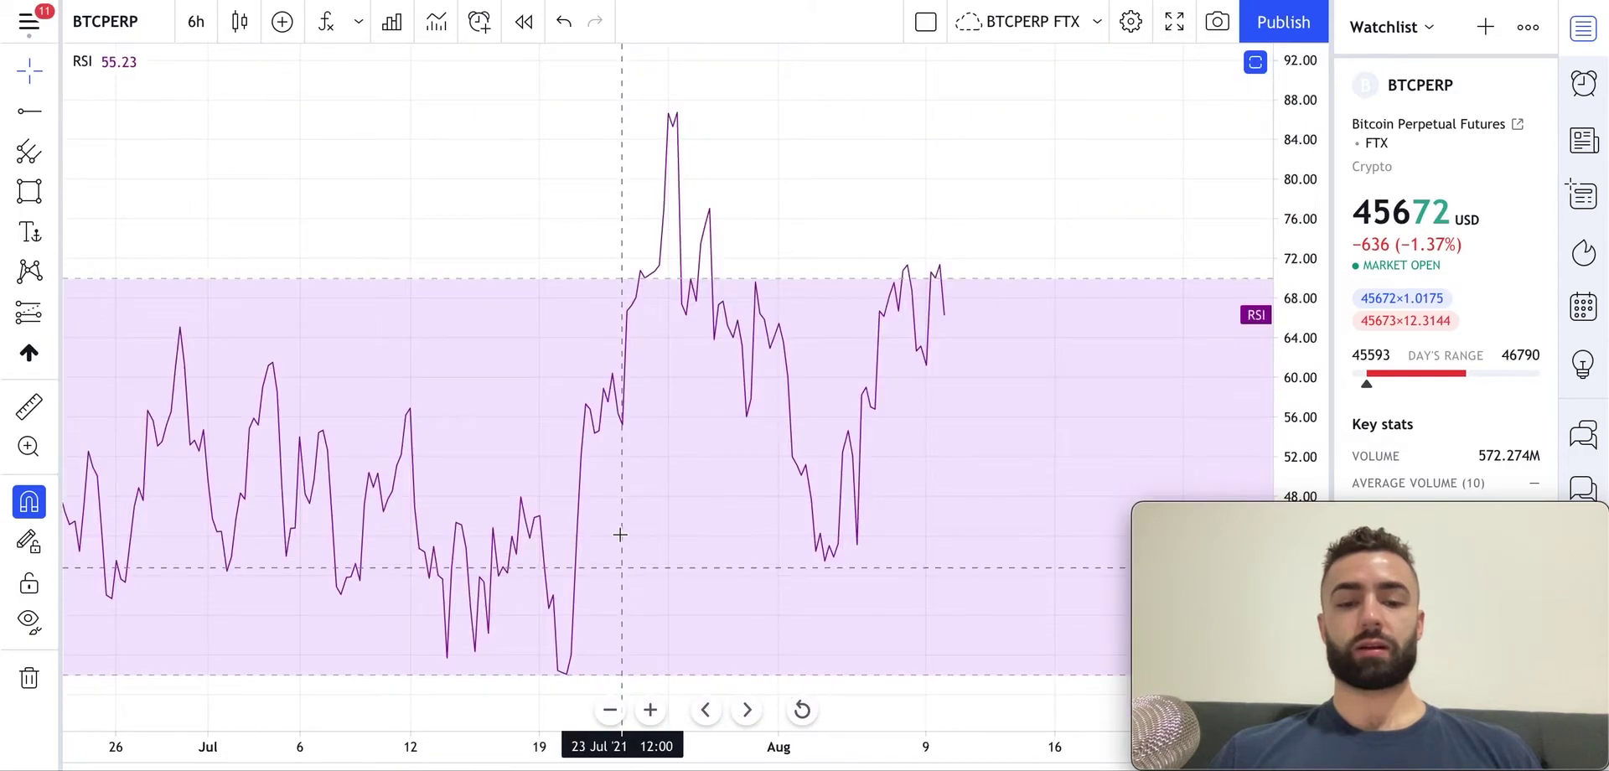
{"action": "double_click", "coordinate": [637, 251]}
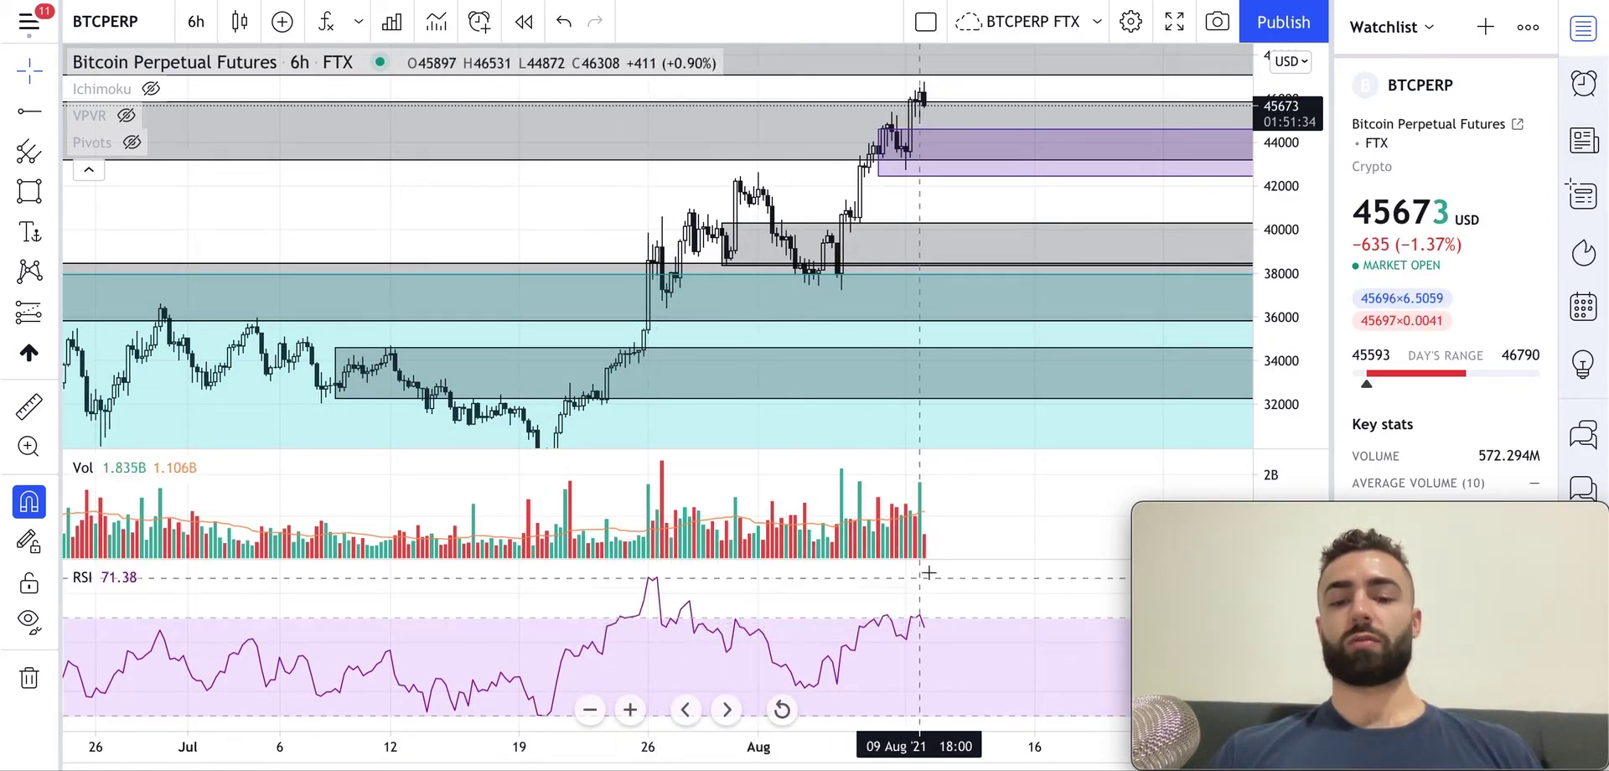
{"action": "scroll", "coordinate": [944, 596], "scroll_direction": "right", "scroll_amount": 3}
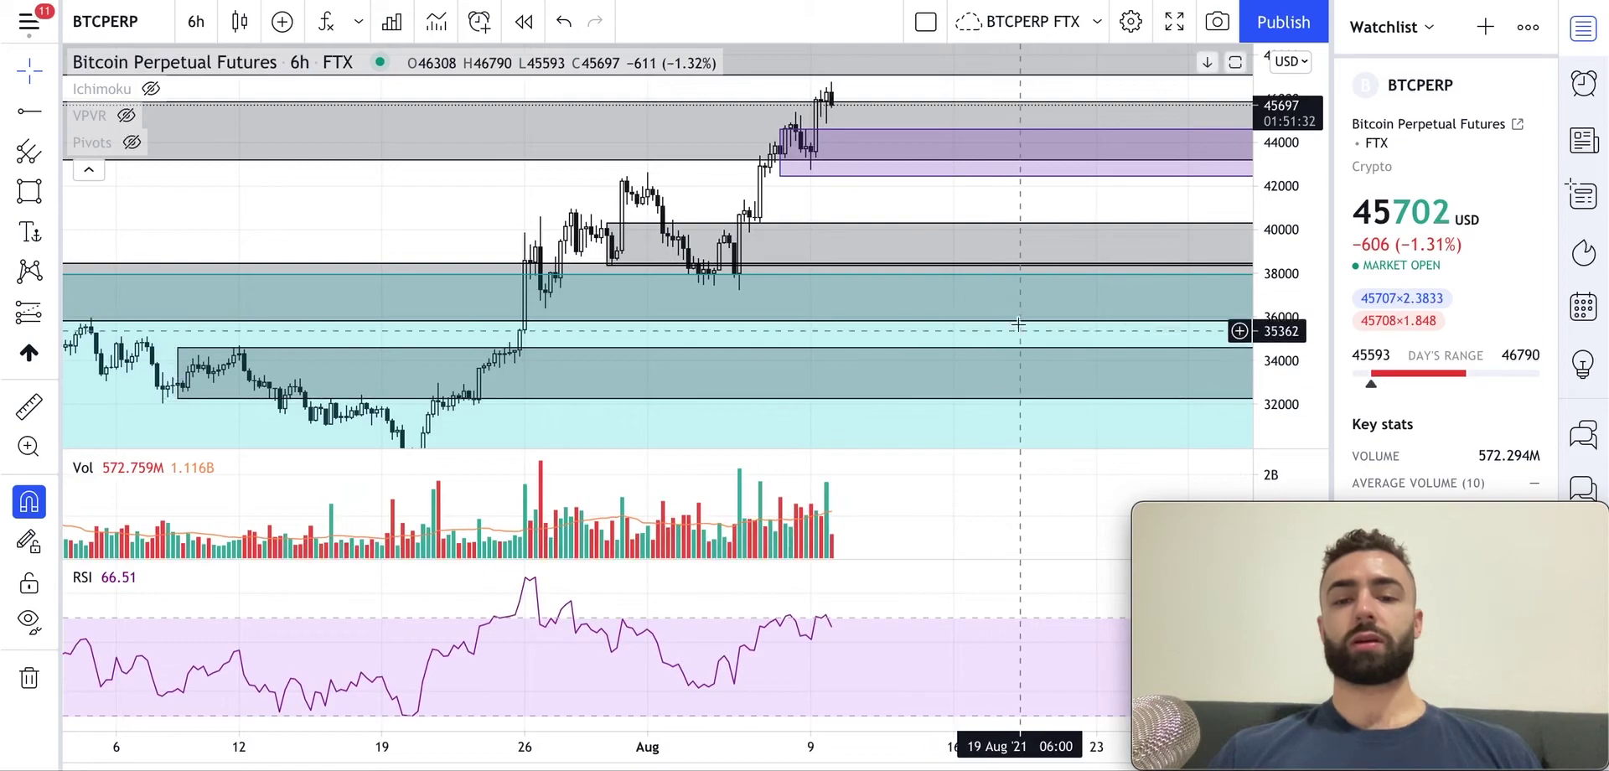
{"action": "left_click_drag", "start_coordinate": [1089, 206], "coordinate": [995, 224]}
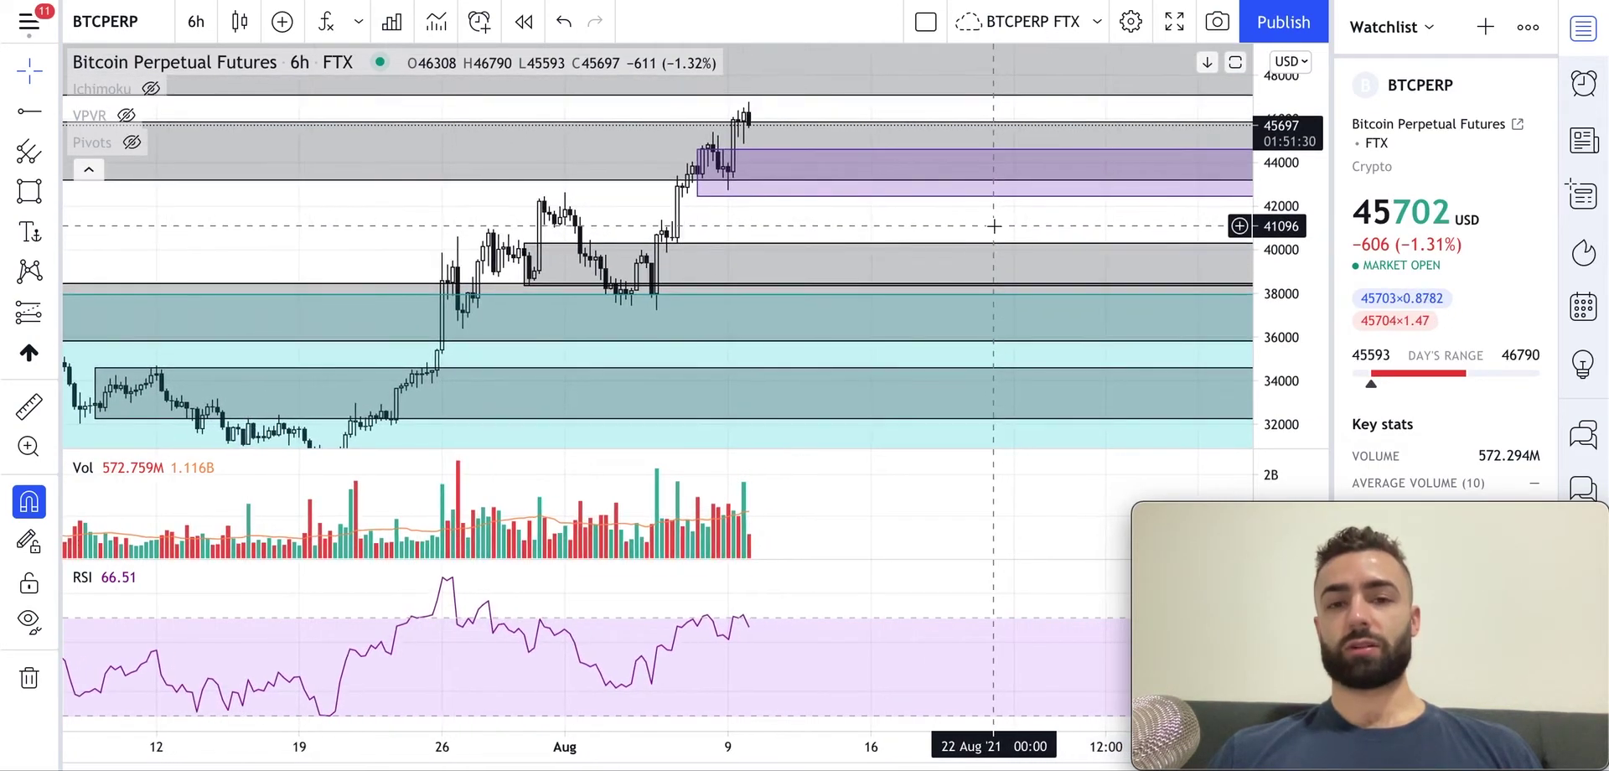
{"action": "scroll", "coordinate": [995, 226], "scroll_direction": "up", "scroll_amount": 1}
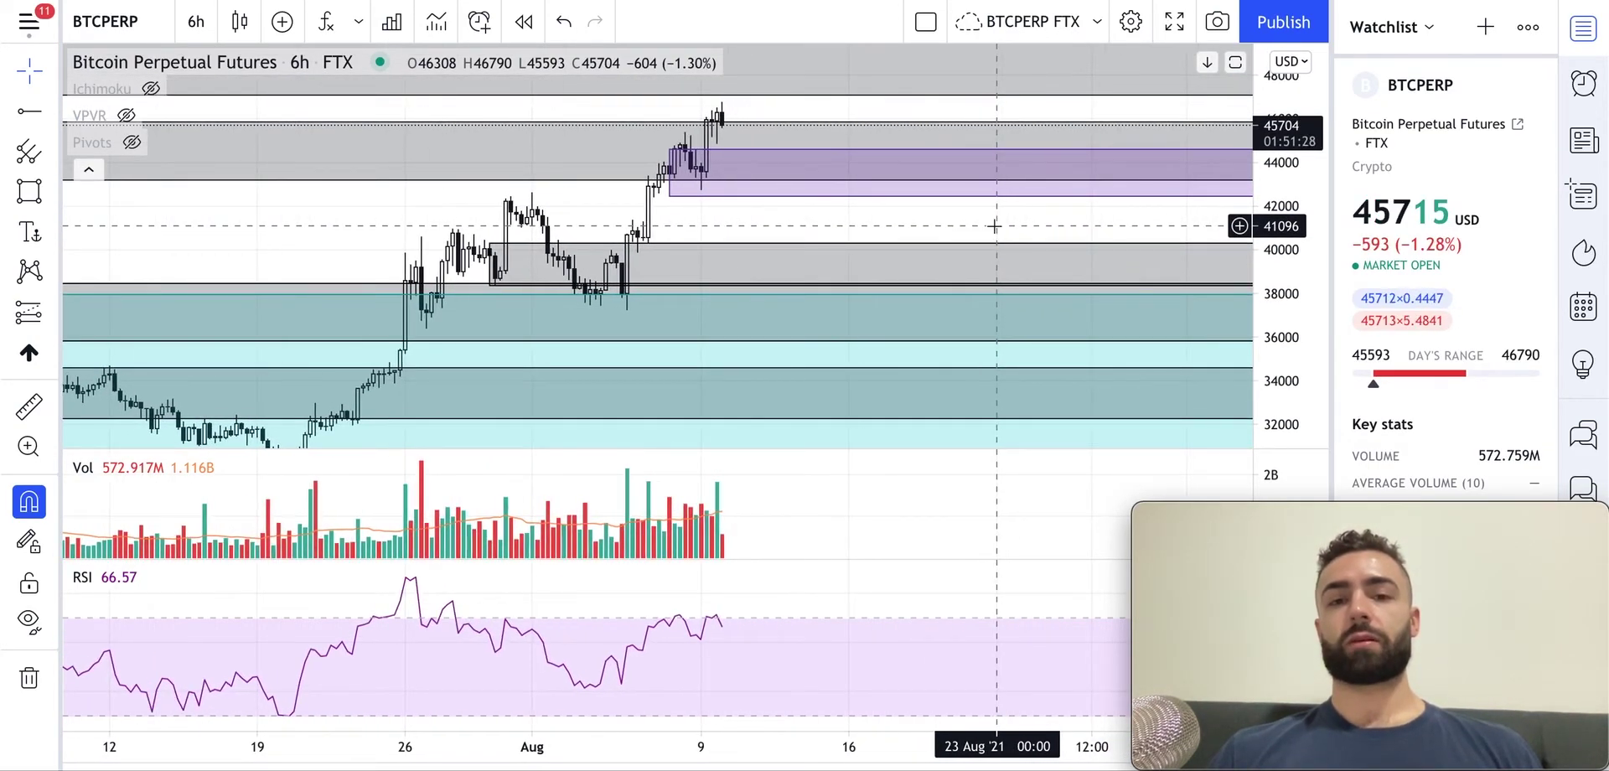
{"action": "scroll", "coordinate": [995, 226], "scroll_direction": "left", "scroll_amount": 3}
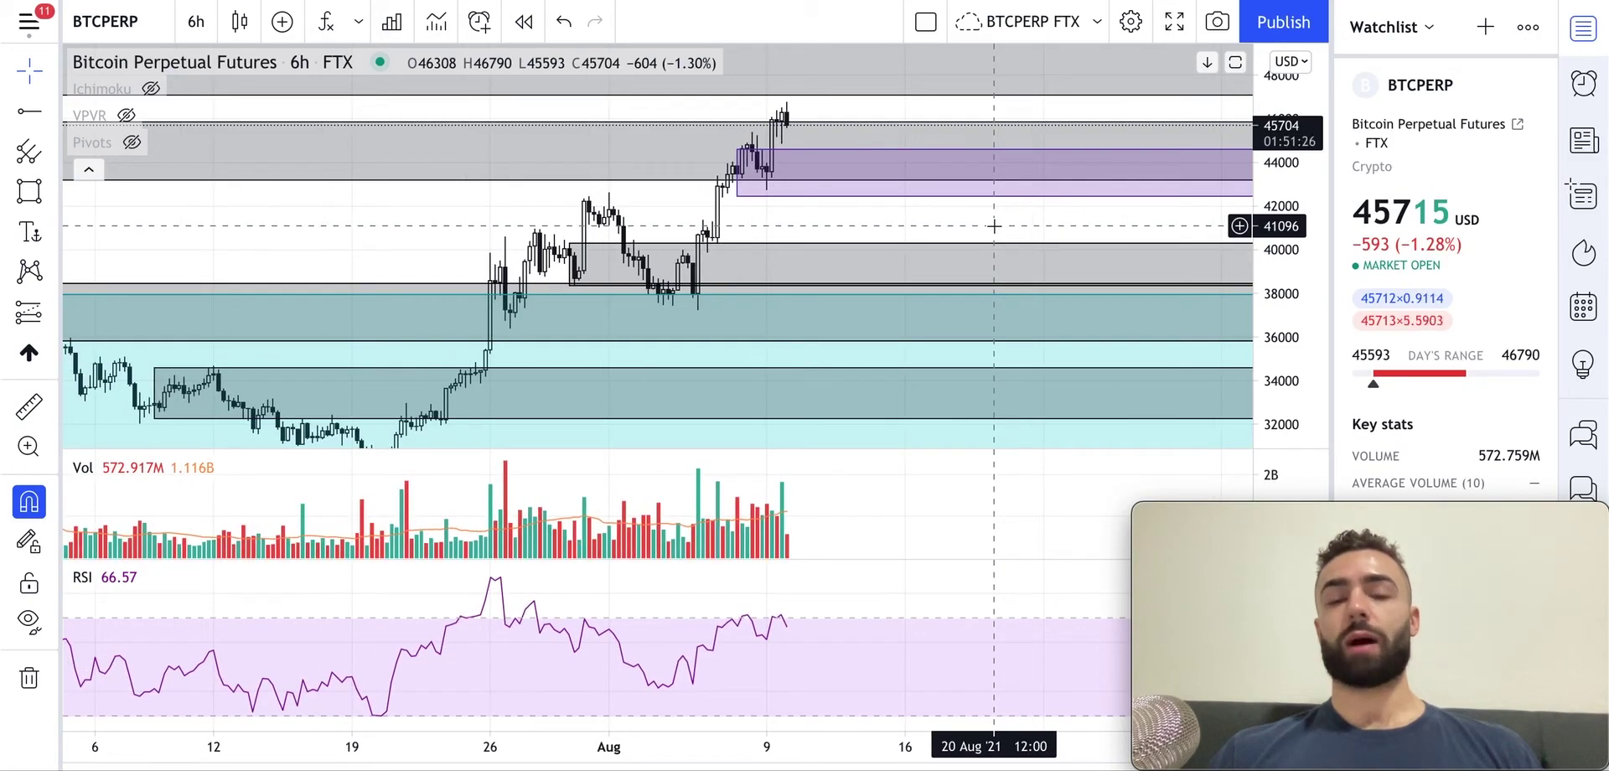
{"action": "left_click_drag", "start_coordinate": [1089, 224], "coordinate": [959, 246]}
{"action": "scroll", "coordinate": [958, 243], "scroll_direction": "up", "scroll_amount": 1}
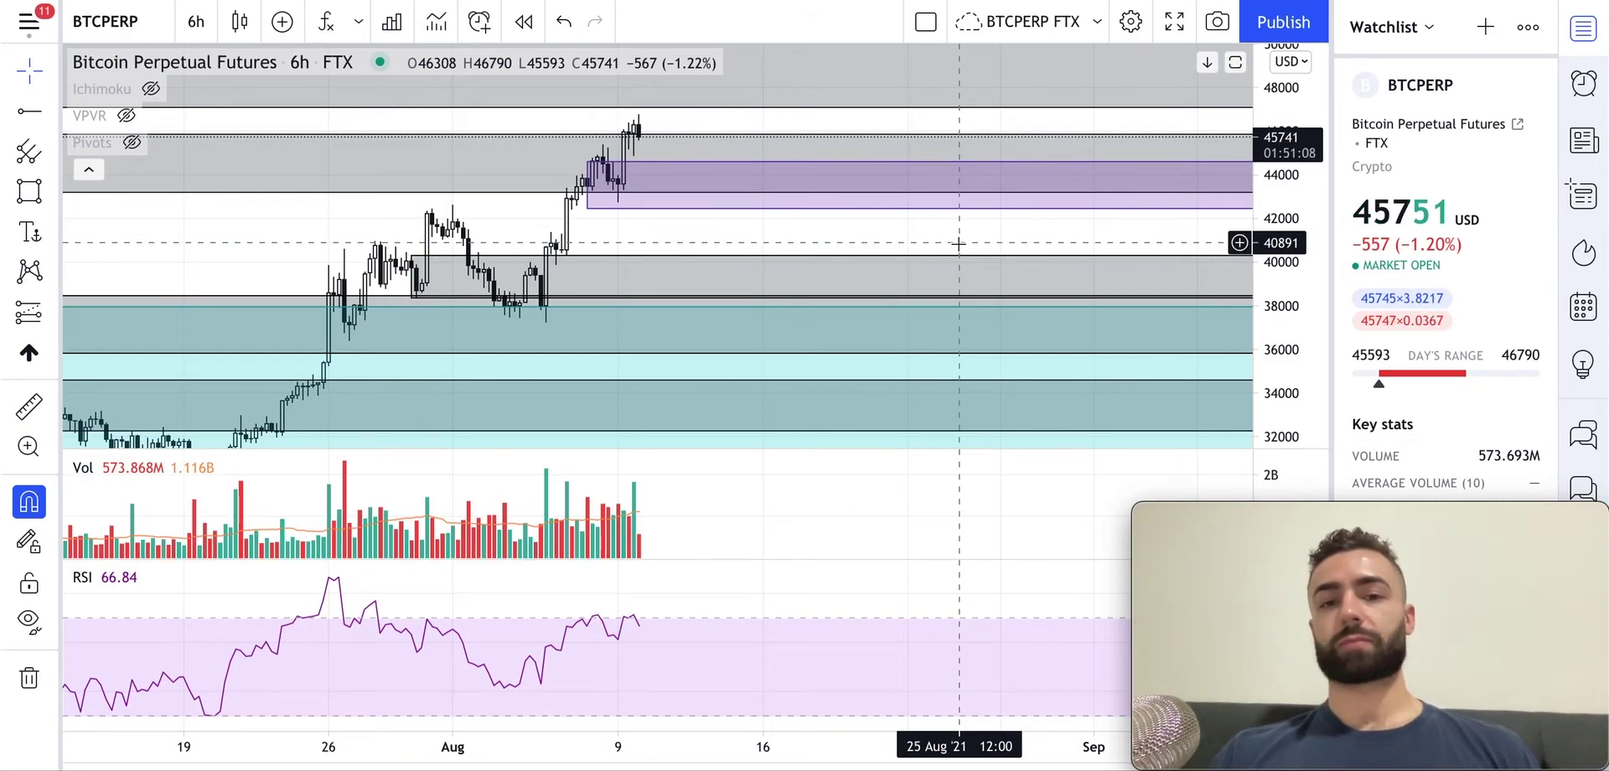
Maximize the price pane over the volume and RSI panes, focusing on the August candles around the purple zone
{"action": "scroll", "coordinate": [959, 243], "scroll_direction": "left", "scroll_amount": 5}
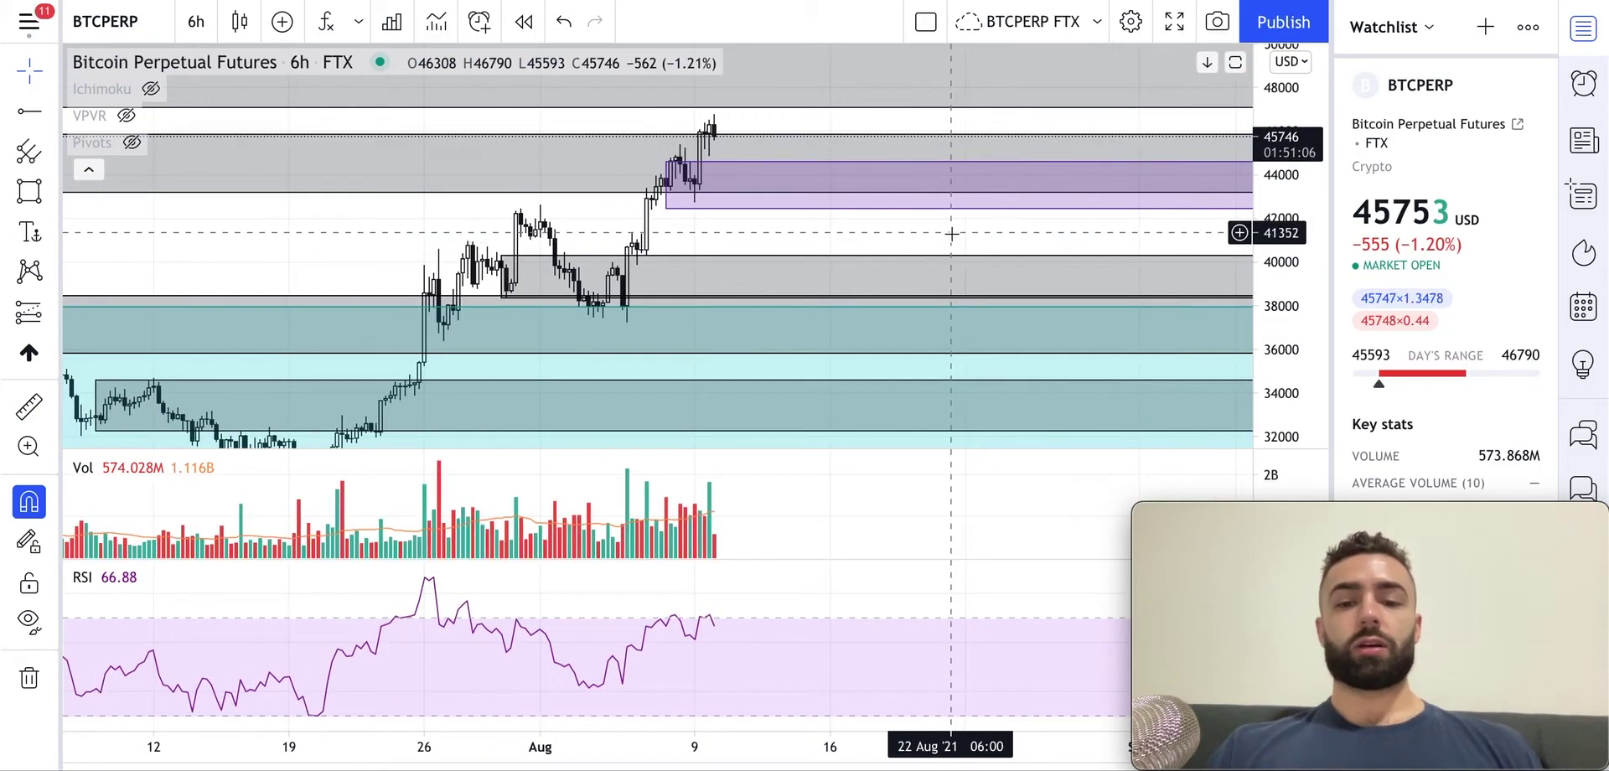
{"action": "double_click", "coordinate": [951, 234]}
{"action": "scroll", "coordinate": [906, 294], "scroll_direction": "up", "scroll_amount": 3}
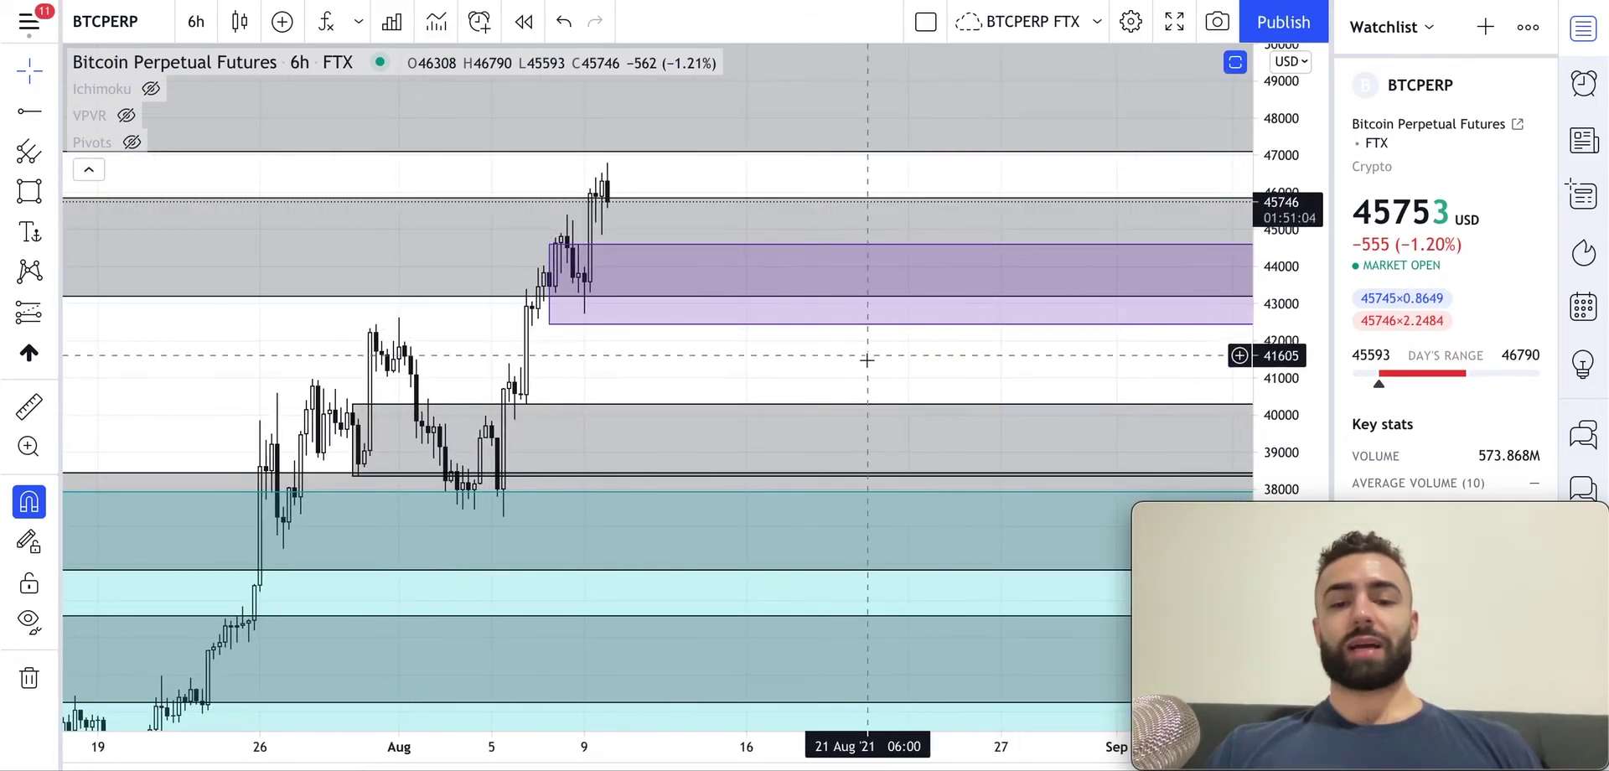